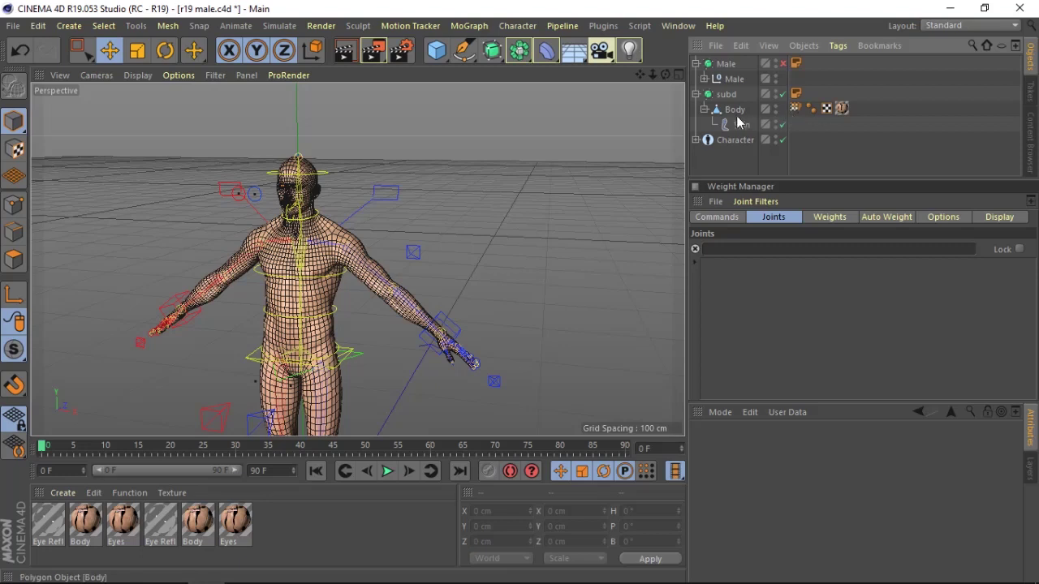
# - Add a Pose Morph tag to the Body mesh and lock all its weighted joints
pyautogui.rightClick(736, 116)
pyautogui.moveTo(781, 34)
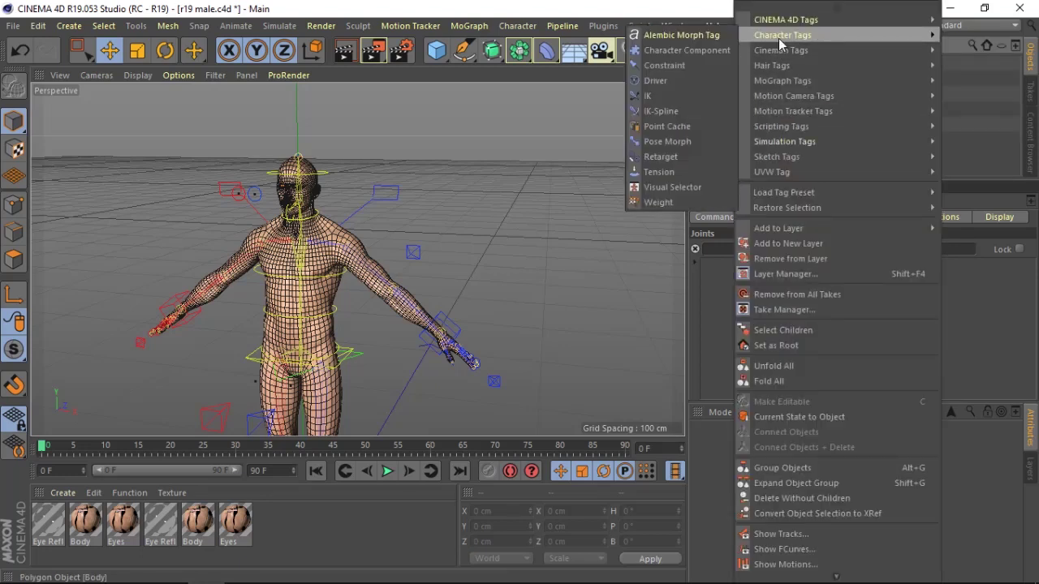
pyautogui.click(666, 143)
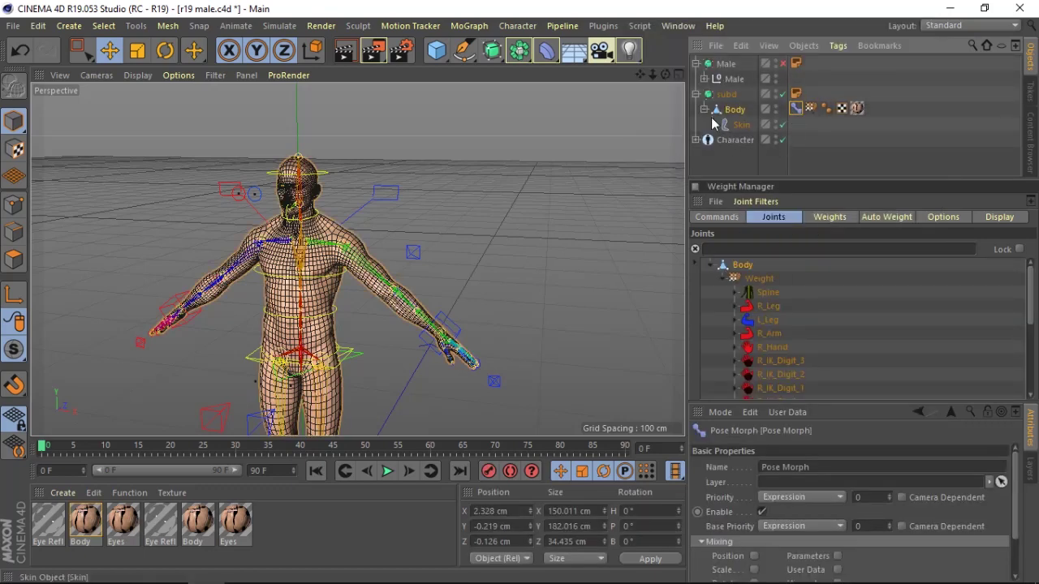
pyautogui.click(810, 109)
pyautogui.rightClick(740, 274)
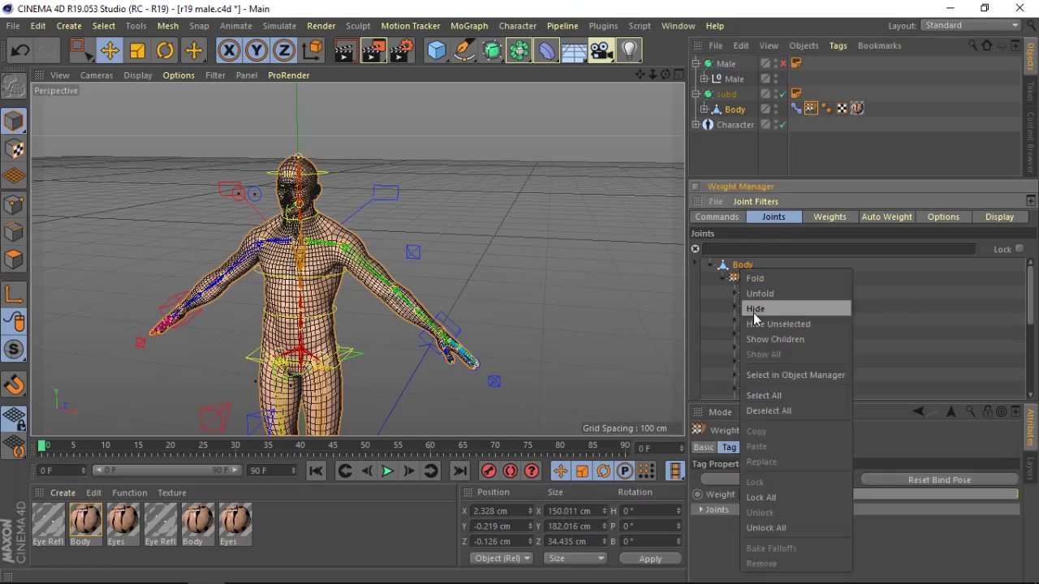
pyautogui.click(773, 494)
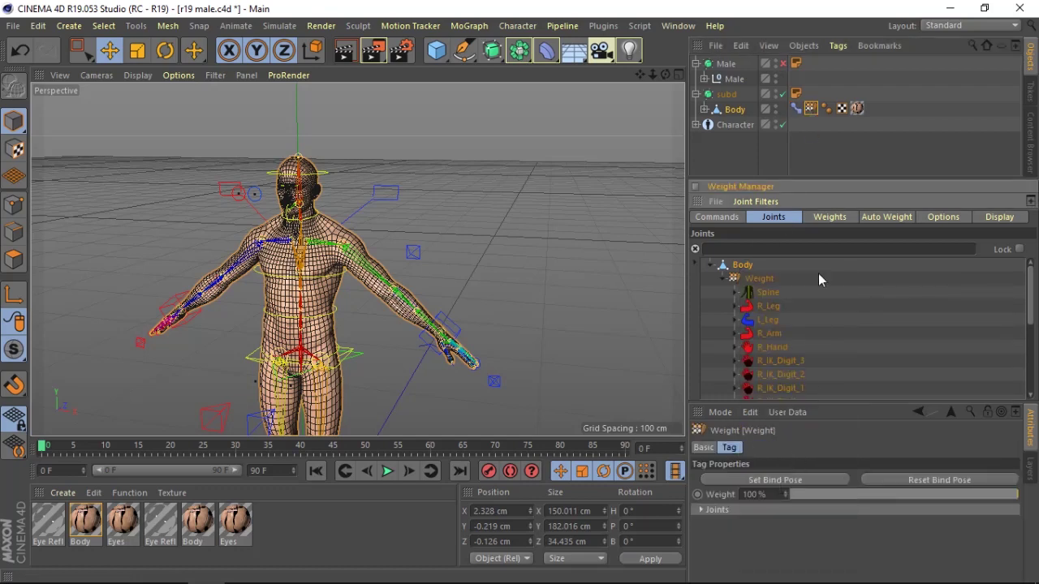
# - Bring the Pose Morph tag settings back and open the Weight Manager panel's window options
pyautogui.click(797, 108)
pyautogui.moveTo(1033, 325); pyautogui.dragTo(1021, 327)
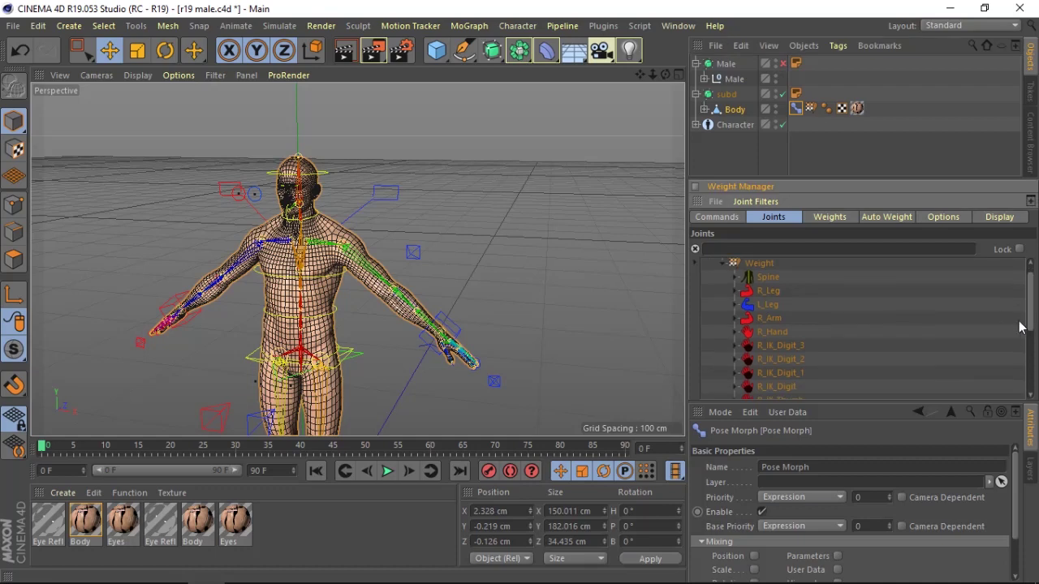
pyautogui.click(695, 202)
# - Close the Weight Manager, enable Points mixing on the Pose Morph tag, and delete Pose.0
pyautogui.click(727, 435)
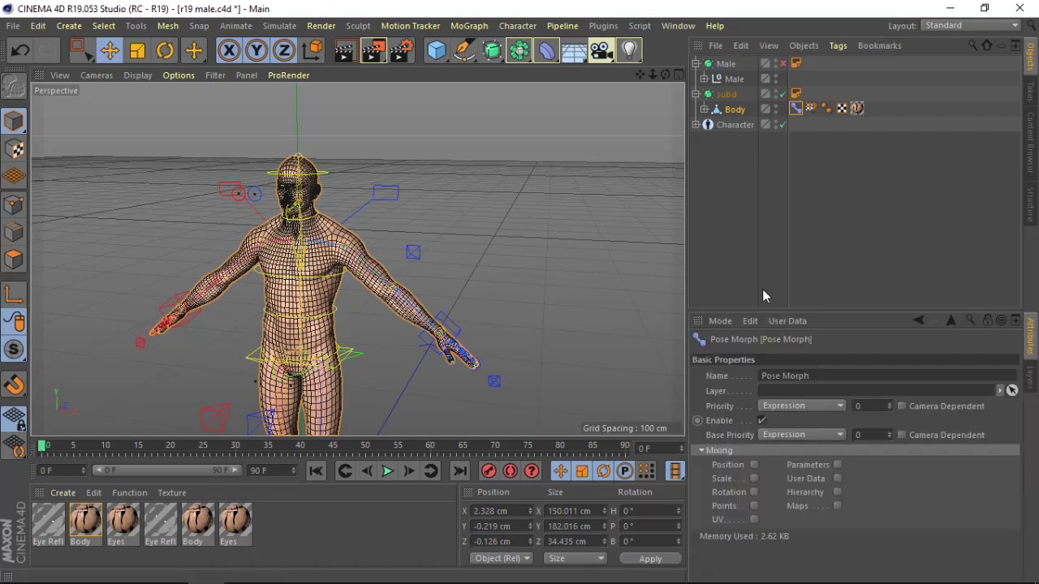
pyautogui.moveTo(814, 312); pyautogui.dragTo(816, 150)
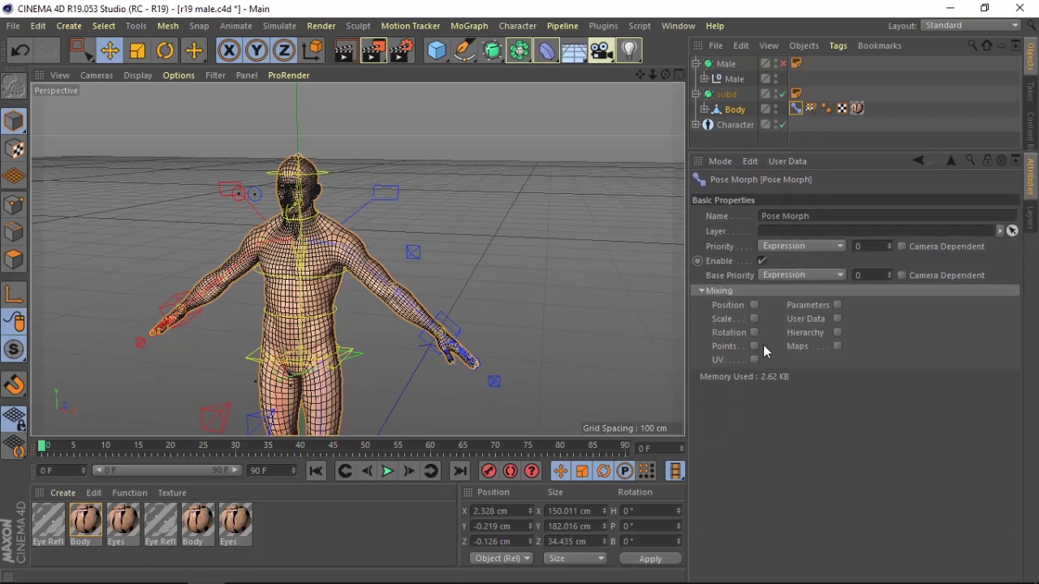
pyautogui.click(754, 346)
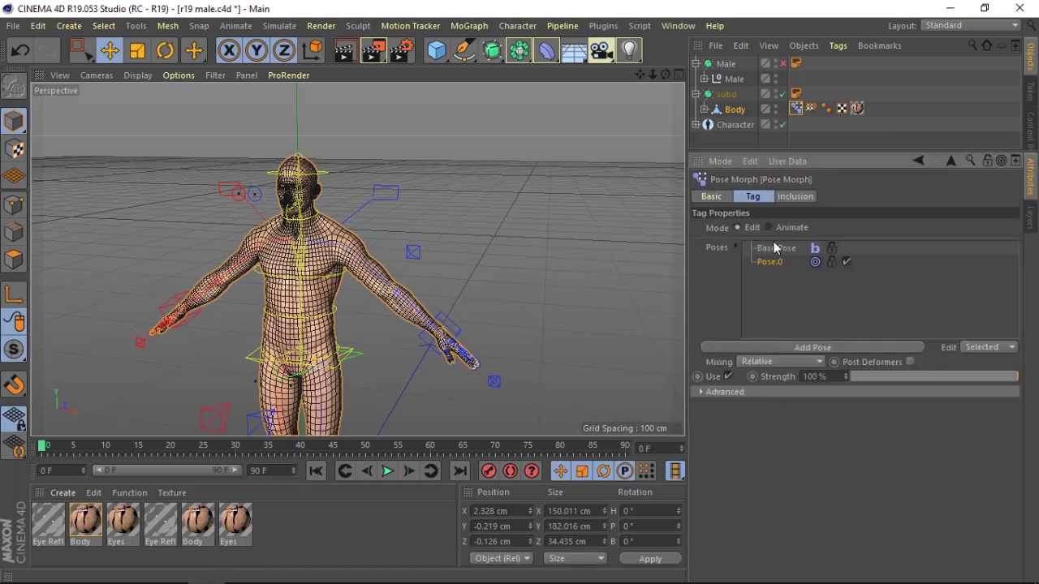
pyautogui.press('Delete')
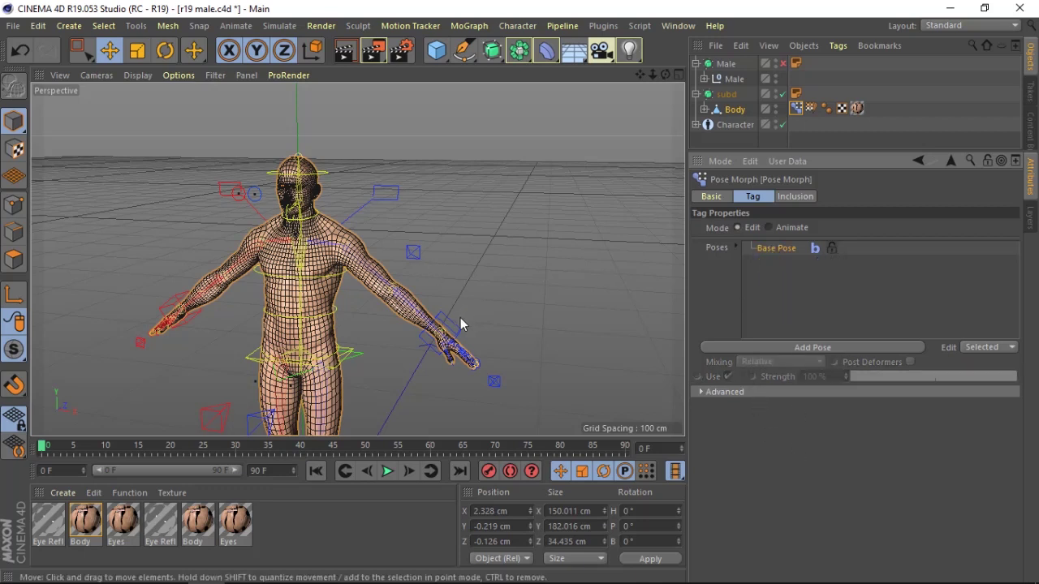
# - Select the L_Collar controller and rotate it to -40° on the B axis
pyautogui.click(442, 331)
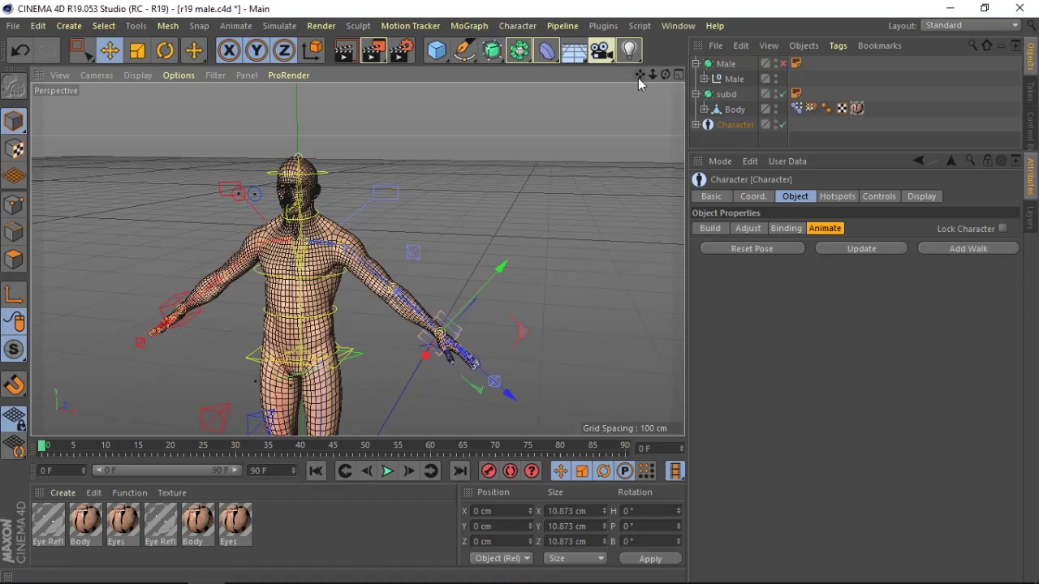
pyautogui.moveTo(640, 74)
pyautogui.mouseDown()
pyautogui.moveTo(640, 41)
pyautogui.moveTo(698, 74)
pyautogui.moveTo(645, 76)
pyautogui.mouseUp()
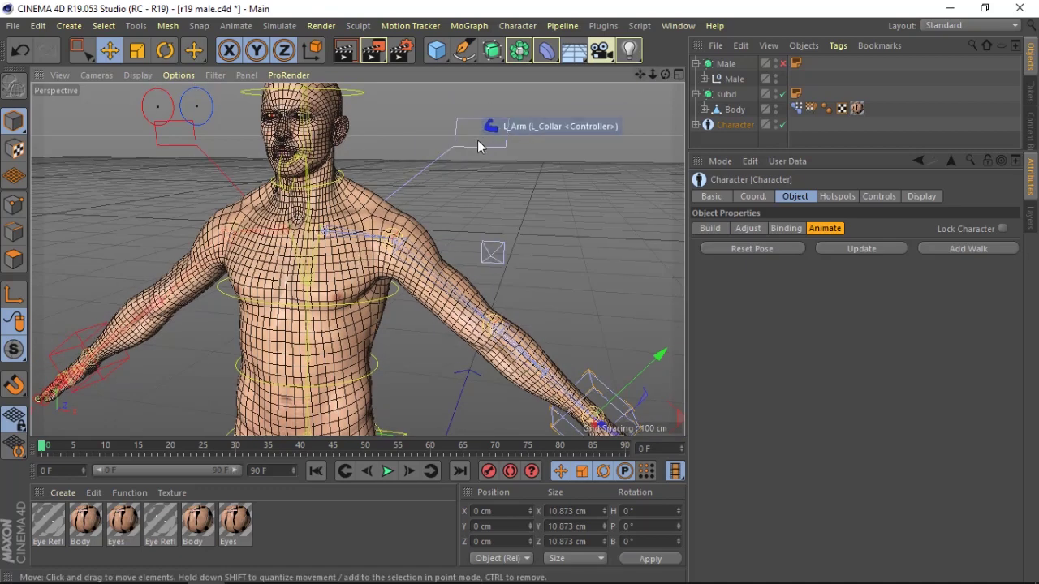
pyautogui.click(478, 145)
pyautogui.click(166, 52)
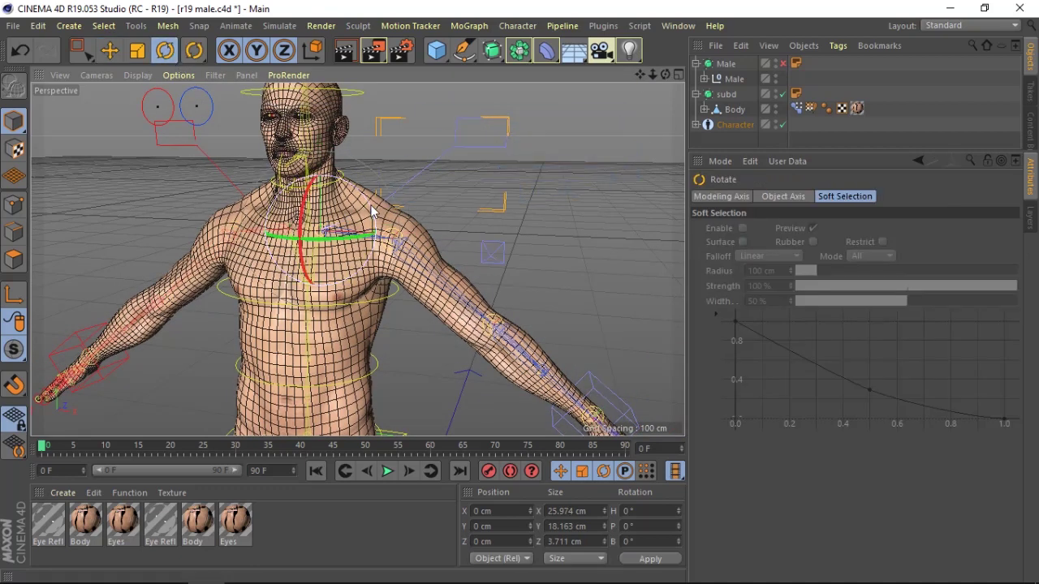
pyautogui.moveTo(369, 207); pyautogui.dragTo(367, 161)
pyautogui.click(675, 541)
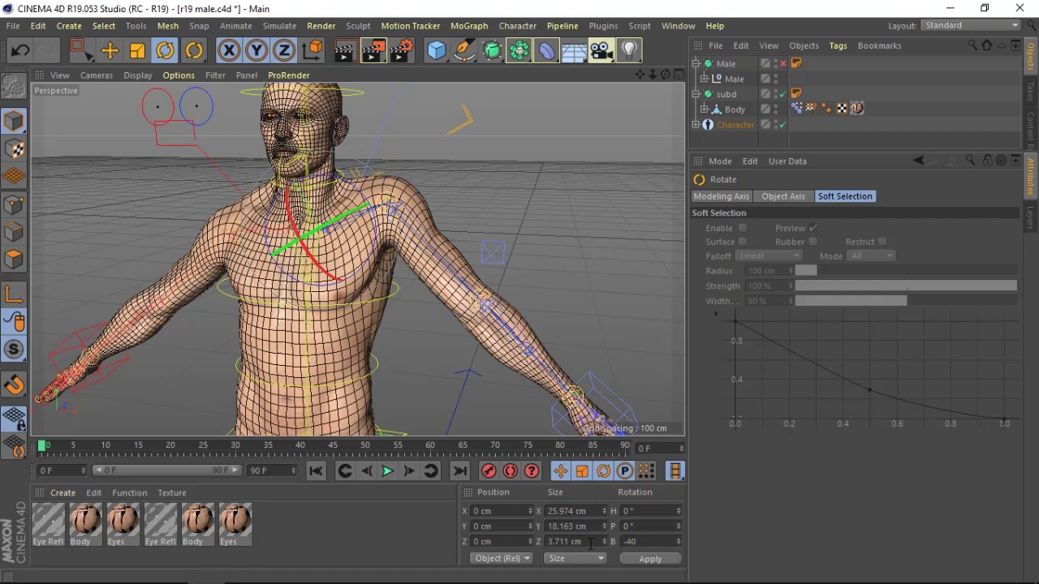
pyautogui.press('Return')
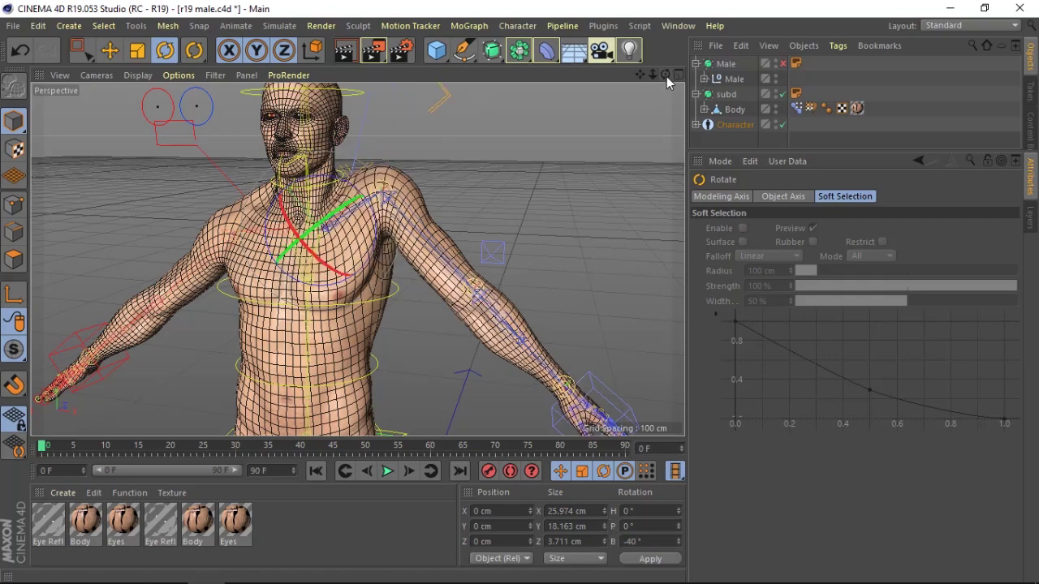
pyautogui.moveTo(667, 76); pyautogui.dragTo(841, 144)
# - Add Pose.0 to the Pose Morph tag with Correctional PSD mixing and In Place editing
pyautogui.click(797, 109)
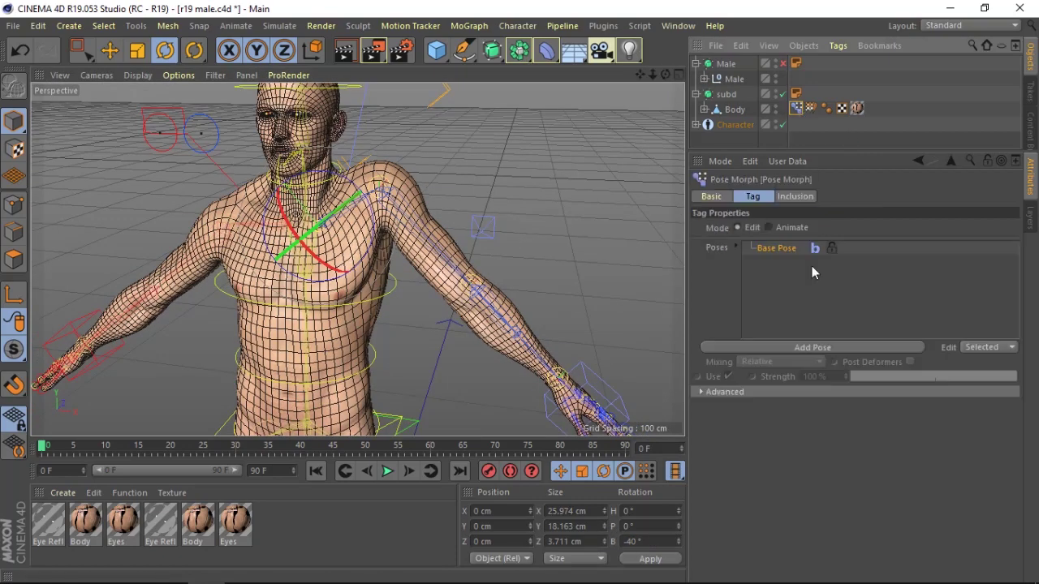
pyautogui.click(781, 347)
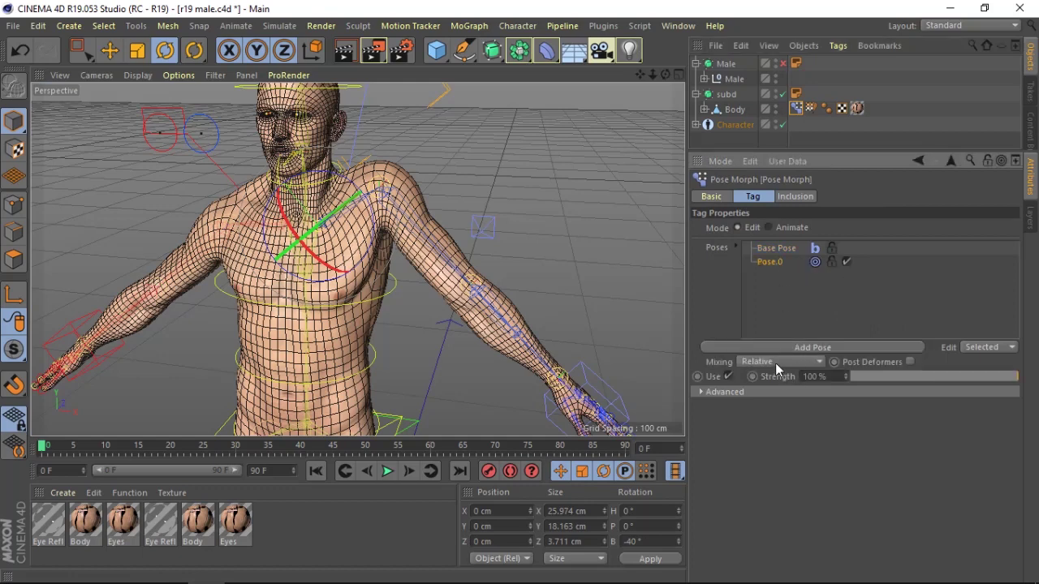
pyautogui.click(776, 364)
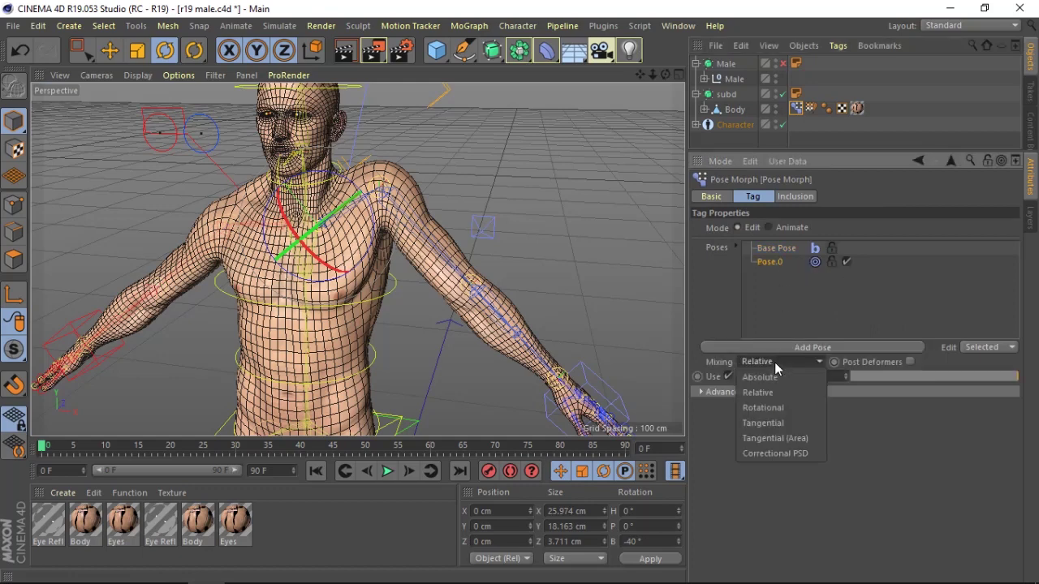
pyautogui.click(790, 456)
pyautogui.click(984, 347)
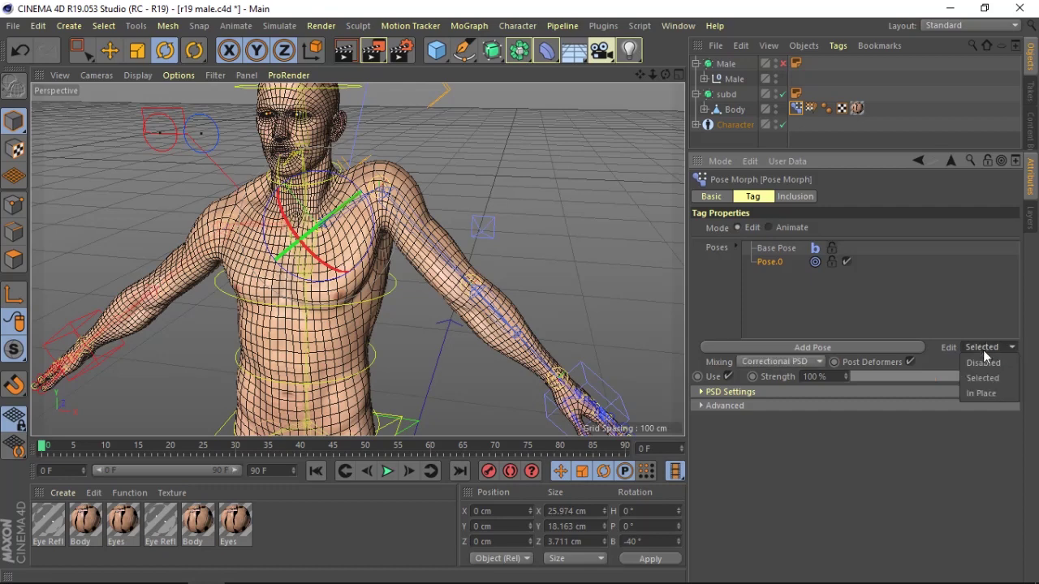
pyautogui.click(979, 394)
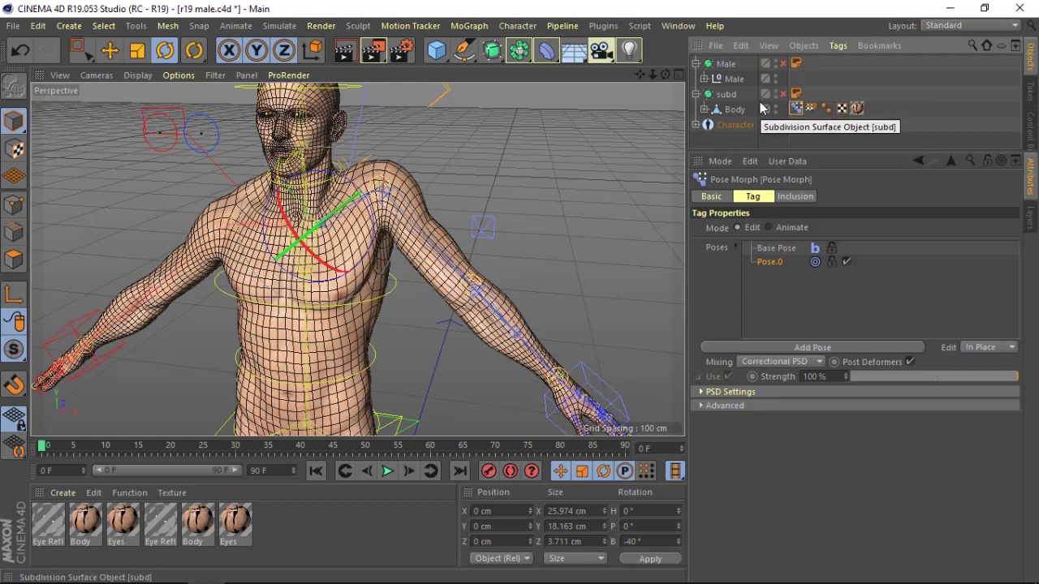
# - Select the Body mesh and switch to Points mode
pyautogui.click(733, 111)
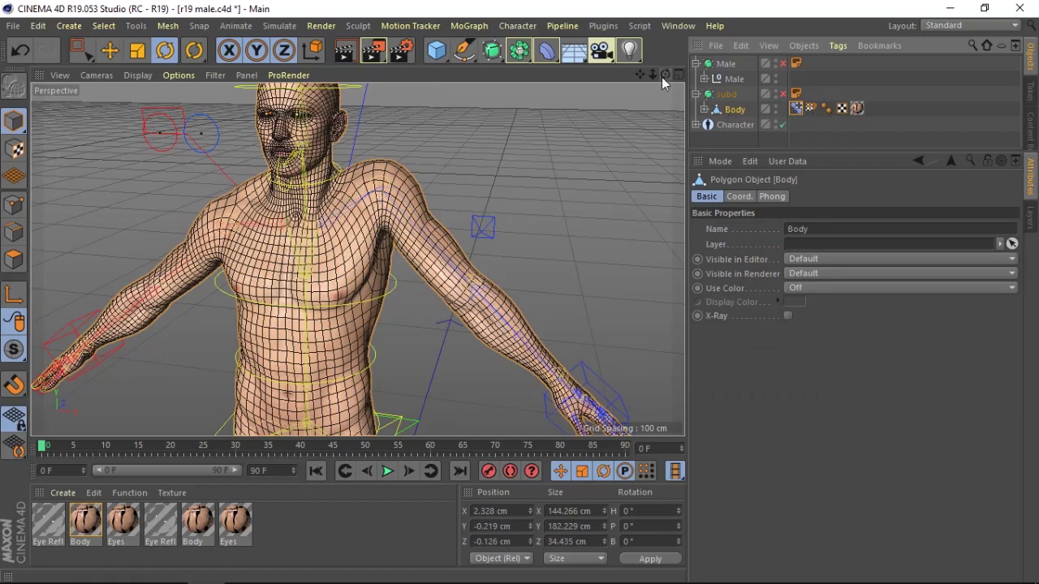
pyautogui.moveTo(665, 75); pyautogui.dragTo(641, 105)
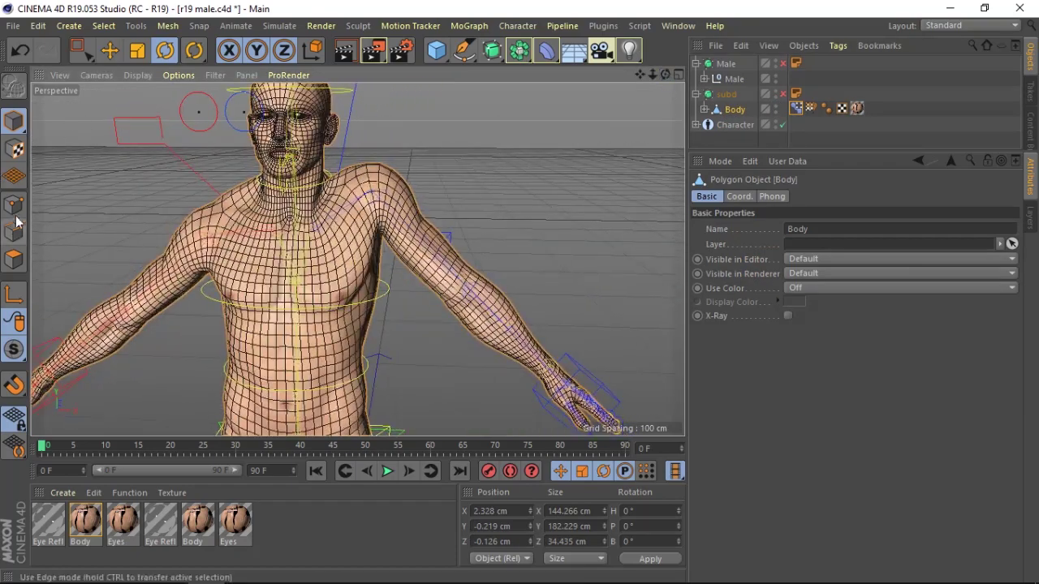
pyautogui.click(14, 206)
pyautogui.click(14, 123)
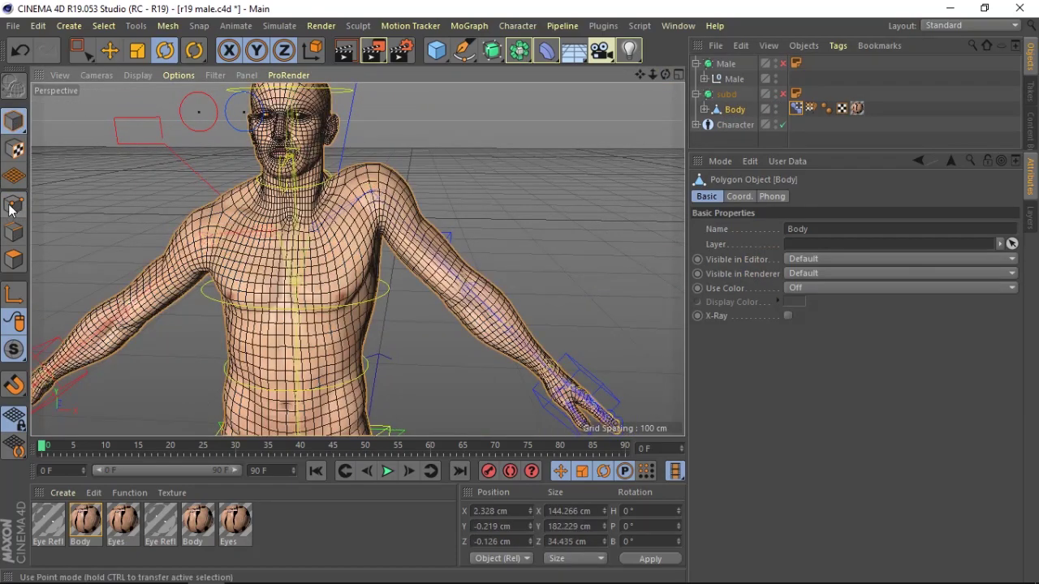
pyautogui.click(14, 205)
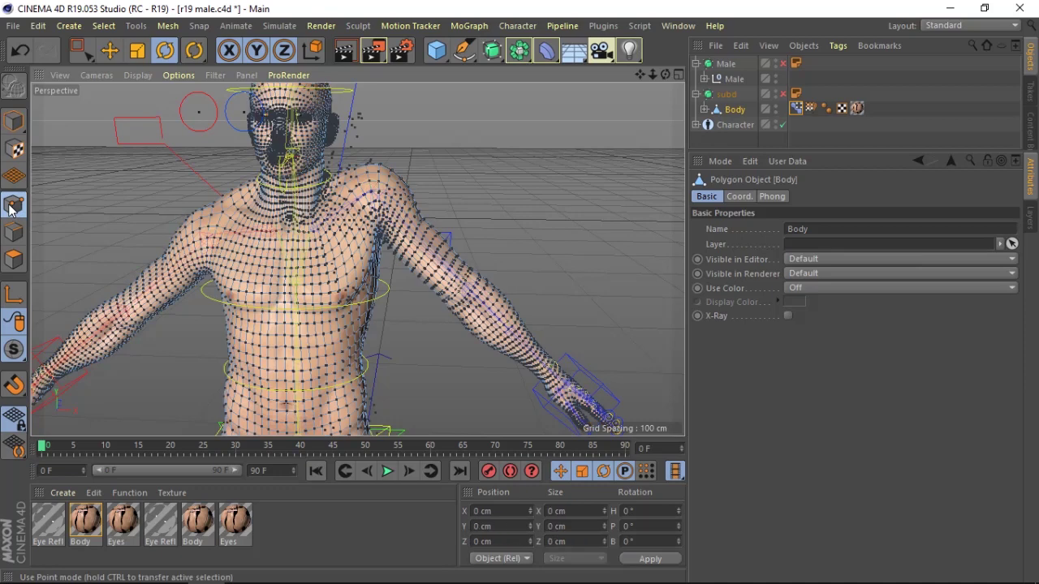
# - Try Absolute and Tangential mixing, then settle on Correctional PSD mixing with Selected editing
pyautogui.click(796, 108)
pyautogui.click(810, 365)
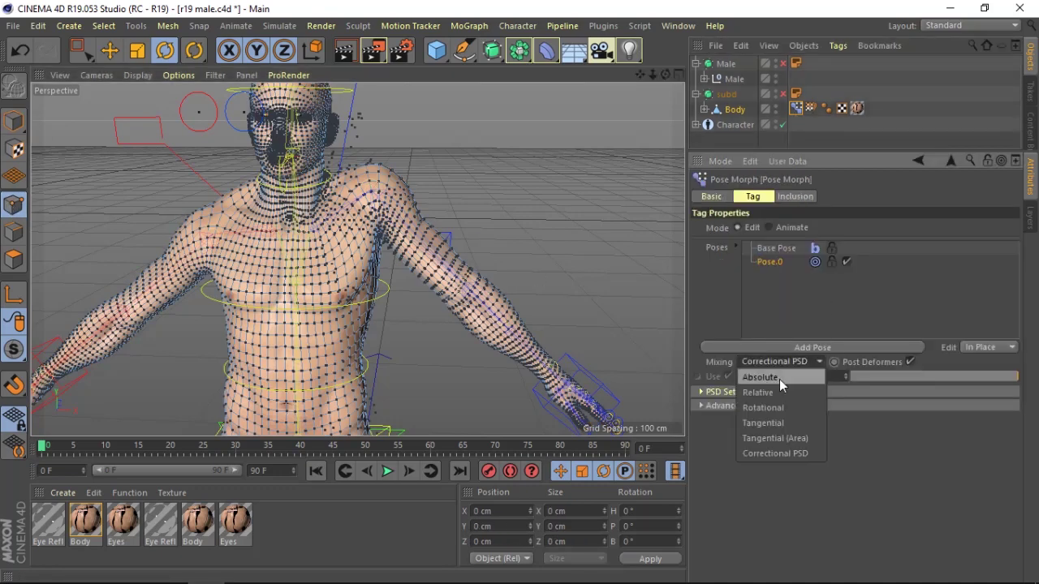
pyautogui.click(779, 379)
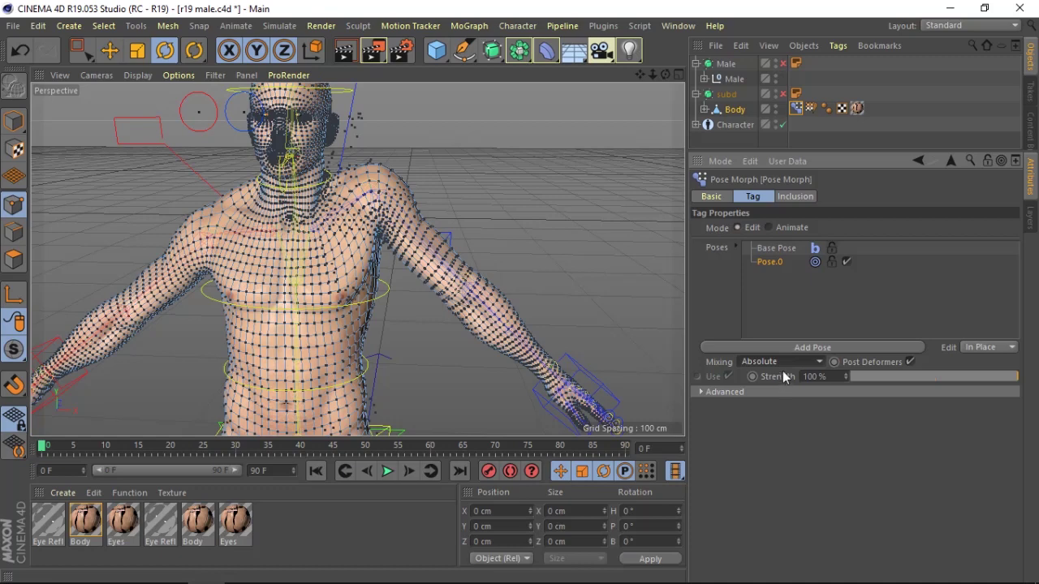
pyautogui.click(782, 363)
pyautogui.click(778, 423)
pyautogui.click(984, 350)
pyautogui.click(982, 362)
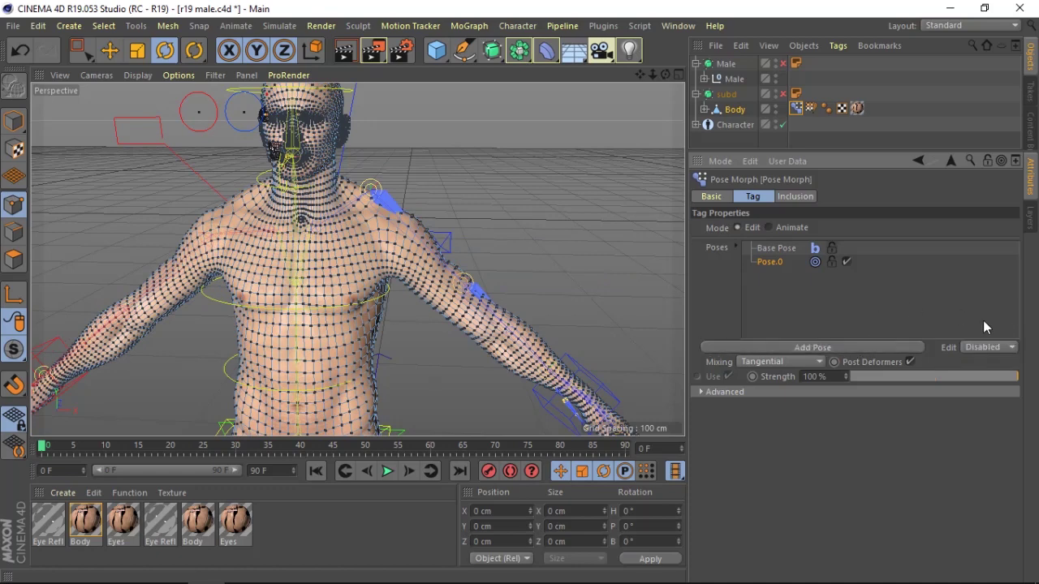
pyautogui.click(798, 362)
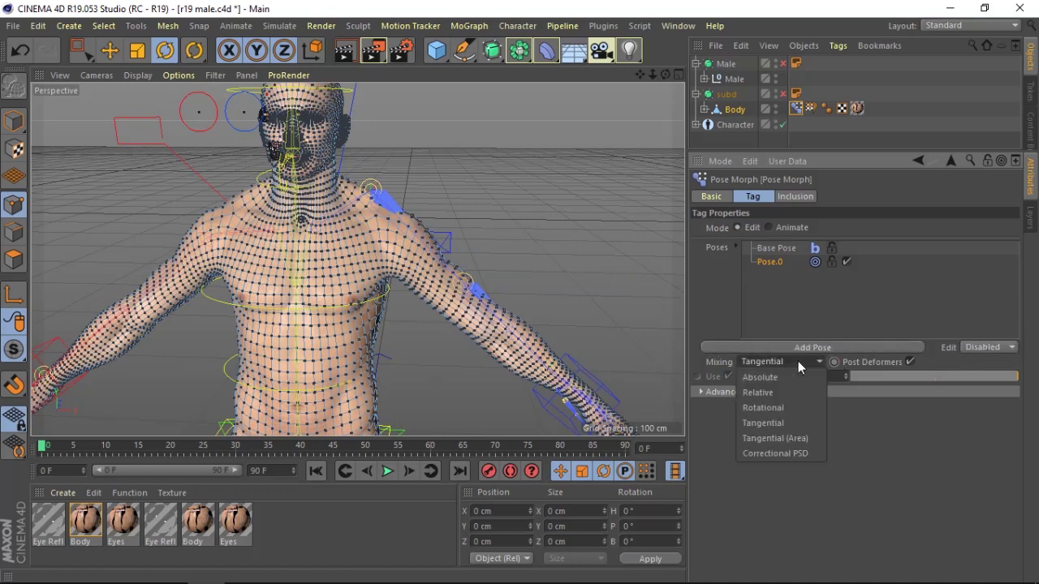
pyautogui.click(783, 450)
pyautogui.click(987, 347)
pyautogui.click(986, 375)
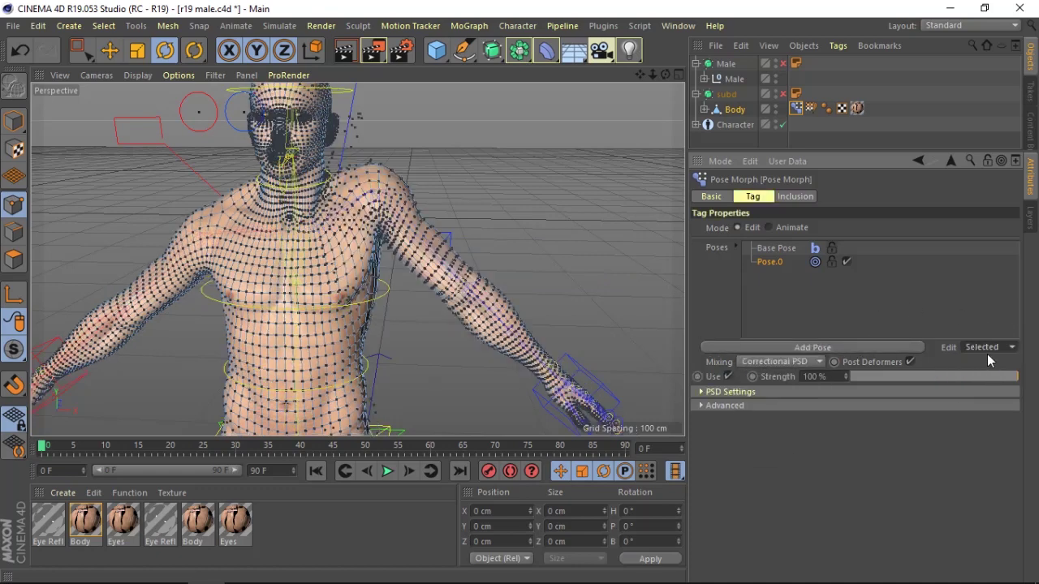
pyautogui.click(988, 347)
pyautogui.moveTo(666, 75)
pyautogui.mouseDown()
pyautogui.moveTo(617, 81)
pyautogui.moveTo(682, 81)
pyautogui.mouseUp()
# - Switch to the Sculpt layout and choose the Smooth brush, framing the chest and shoulder
pyautogui.click(950, 25)
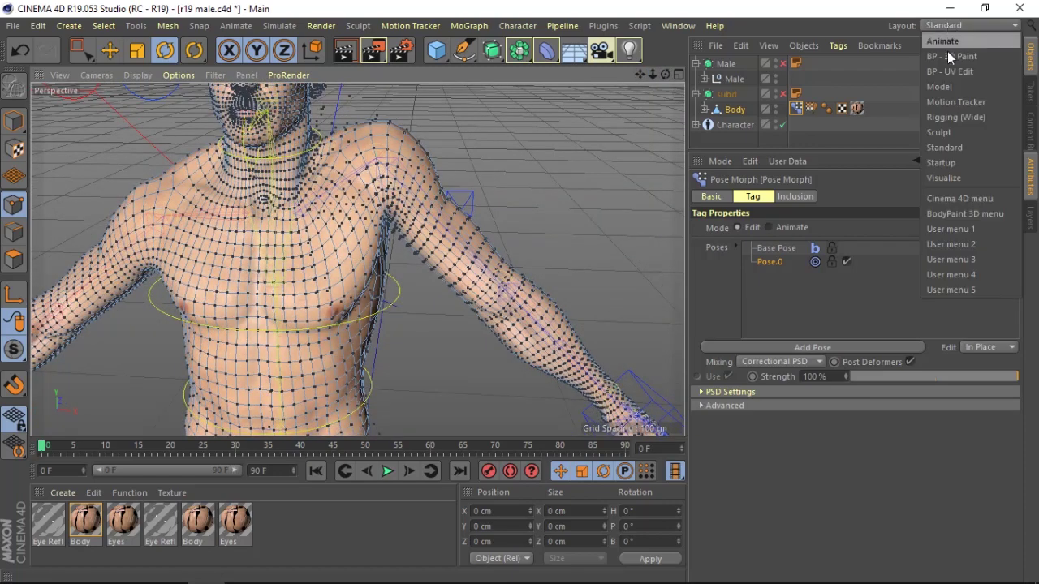
pyautogui.click(942, 133)
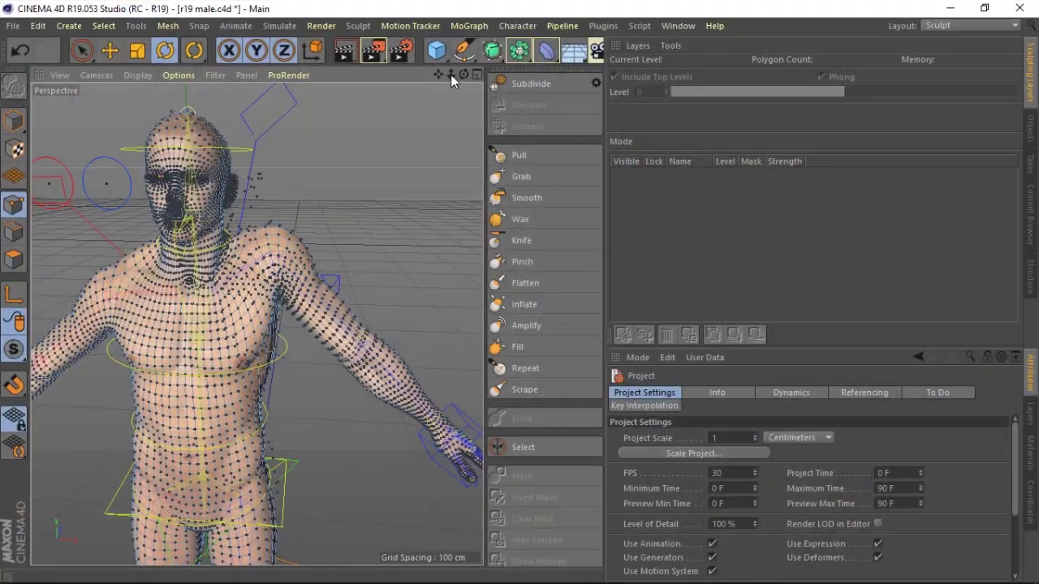
pyautogui.moveTo(456, 73)
pyautogui.mouseDown()
pyautogui.moveTo(471, 75)
pyautogui.moveTo(464, 83)
pyautogui.moveTo(430, 68)
pyautogui.moveTo(467, 84)
pyautogui.mouseUp()
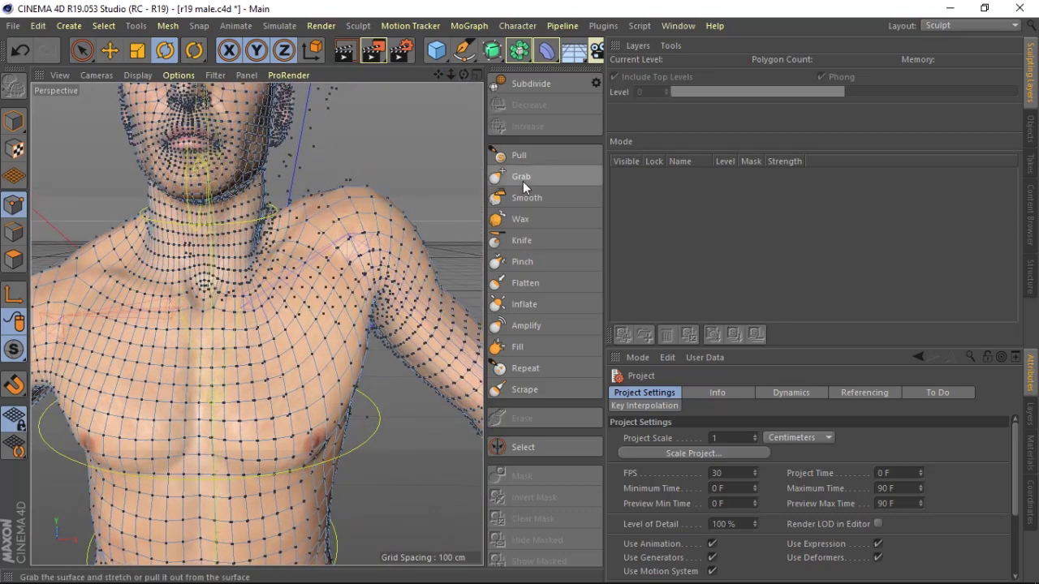
pyautogui.click(524, 200)
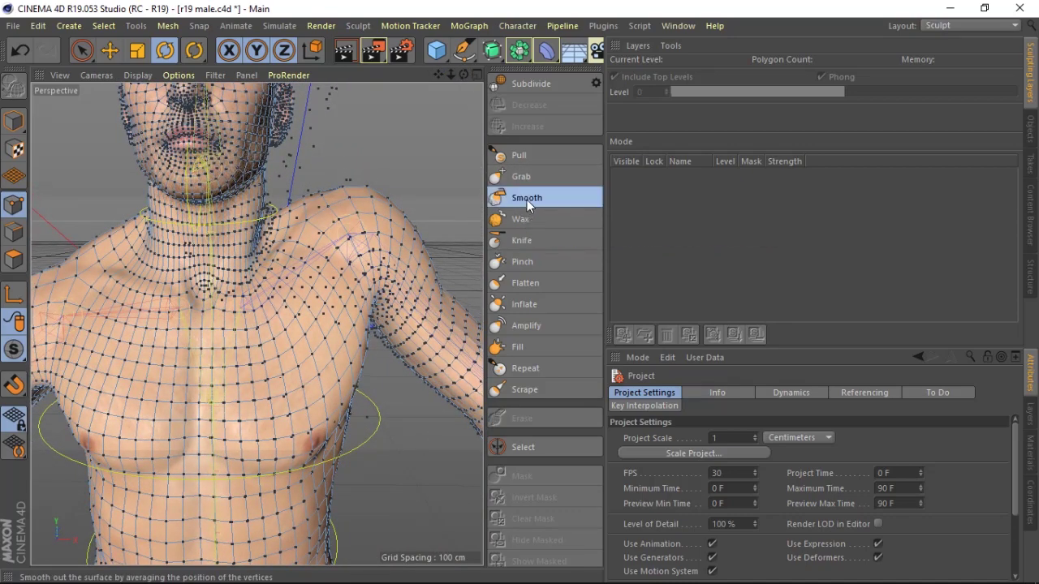
pyautogui.moveTo(464, 78); pyautogui.dragTo(516, 178)
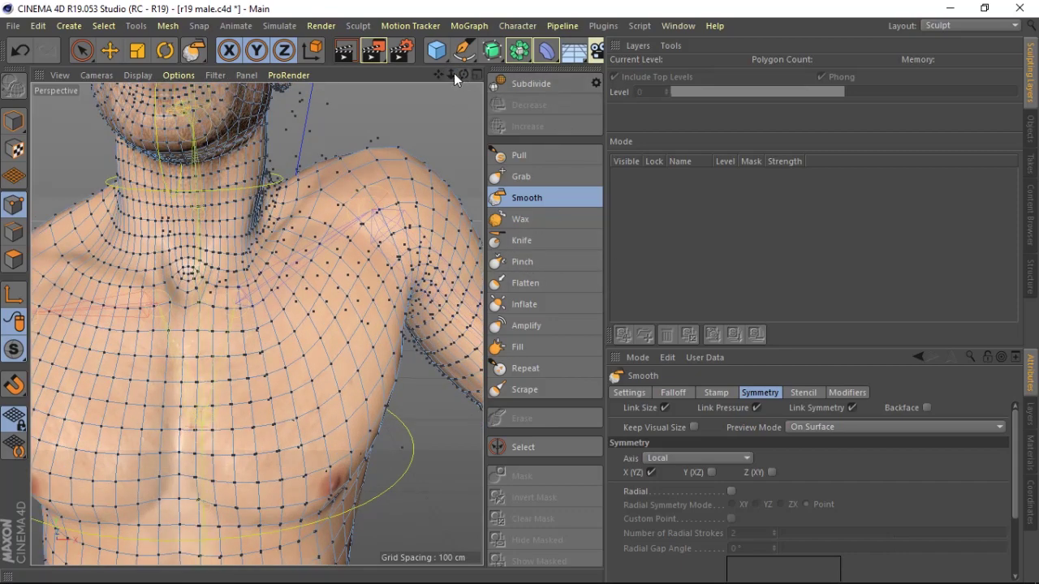
# - Turn off X (YZ) brush symmetry and shrink the brush size to about 18.6
pyautogui.moveTo(452, 74); pyautogui.dragTo(430, 89)
pyautogui.moveTo(257, 324); pyautogui.dragTo(288, 328)
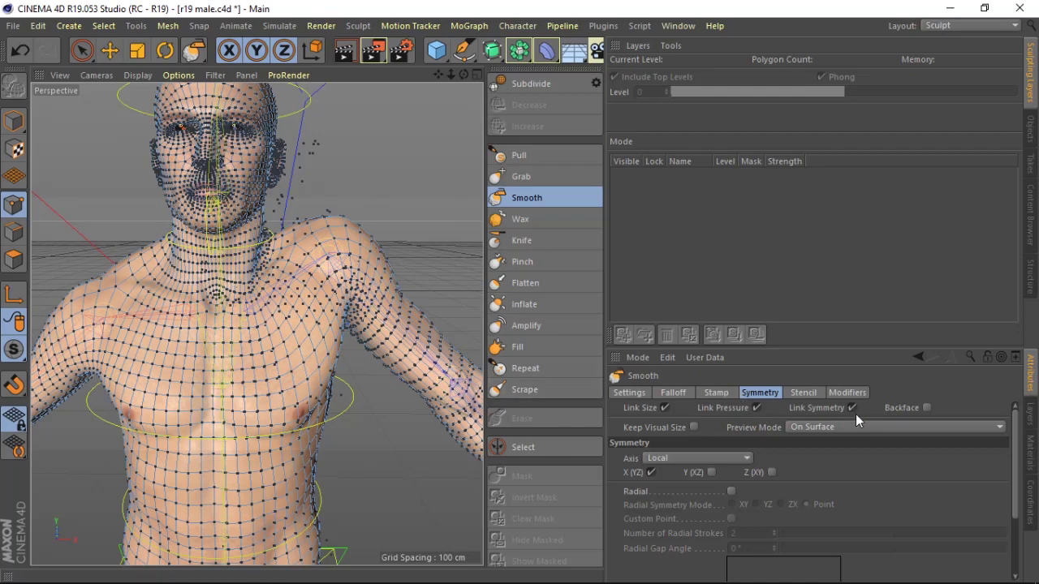
pyautogui.click(651, 472)
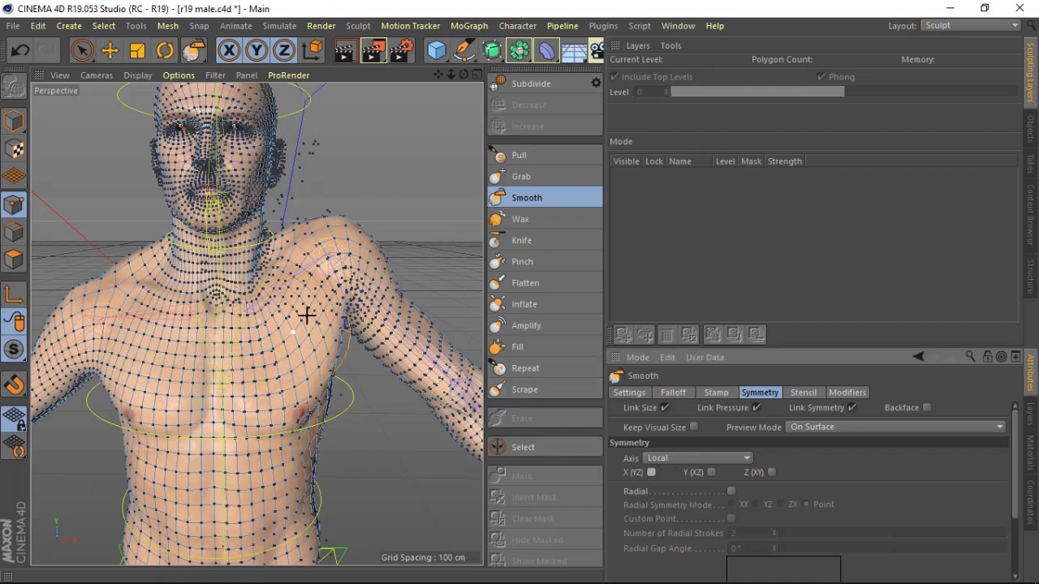
pyautogui.scroll(3, 301, 276)
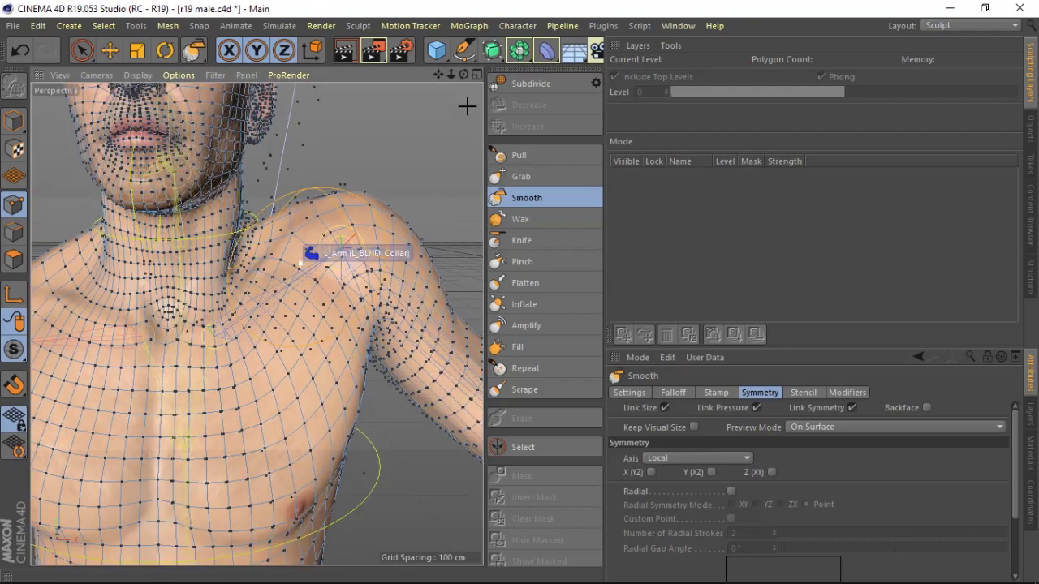
pyautogui.moveTo(324, 336)
pyautogui.keyDown('alt'); pyautogui.mouseDown()
pyautogui.moveTo(257, 324)
pyautogui.moveTo(348, 165)
pyautogui.mouseUp(); pyautogui.keyUp('alt')
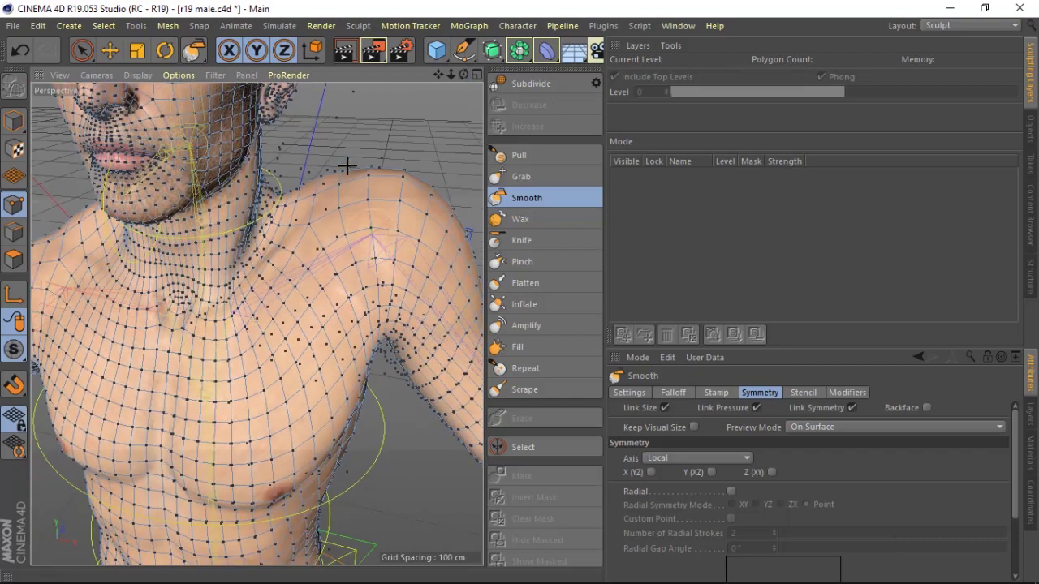
pyautogui.moveTo(259, 235); pyautogui.dragTo(232, 243, button='middle')
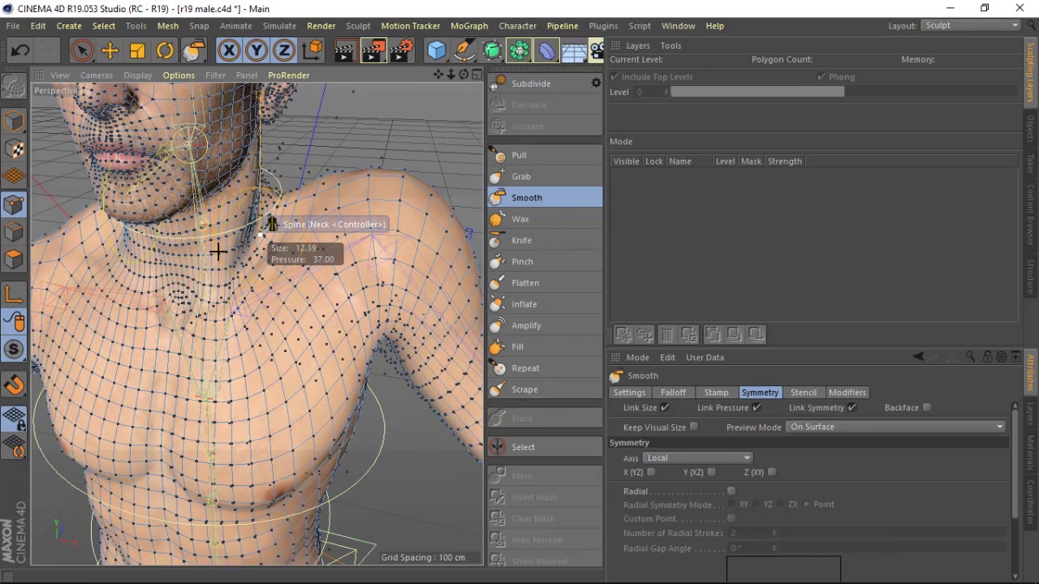
pyautogui.moveTo(348, 246); pyautogui.dragTo(348, 248, button='middle')
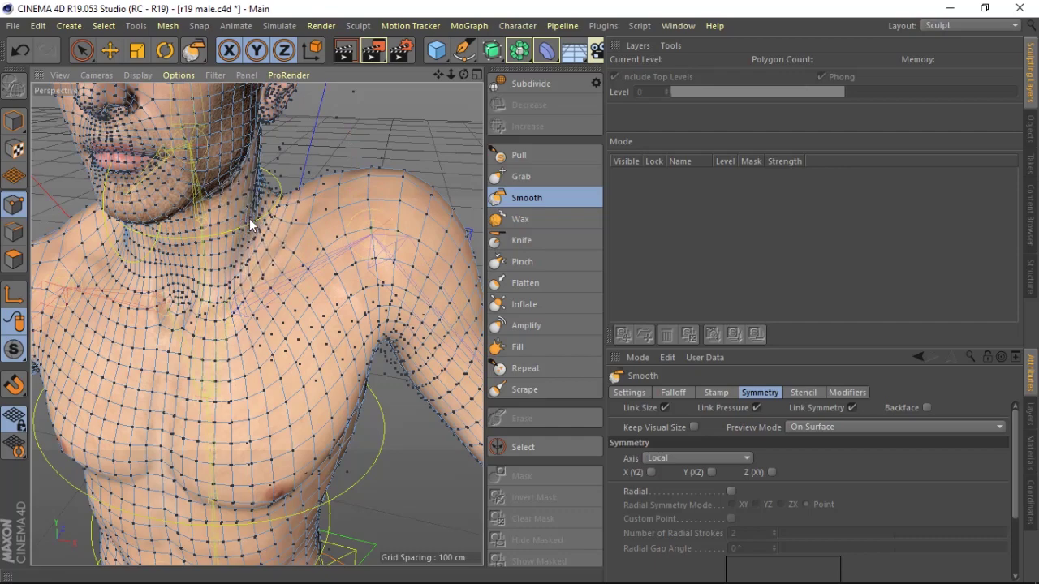
# - Inspect the shoulder and clavicle from several angles, then choose the Grab brush
pyautogui.moveTo(267, 316)
pyautogui.keyDown('alt'); pyautogui.mouseDown()
pyautogui.moveTo(257, 323)
pyautogui.moveTo(276, 276)
pyautogui.mouseUp(); pyautogui.keyUp('alt')
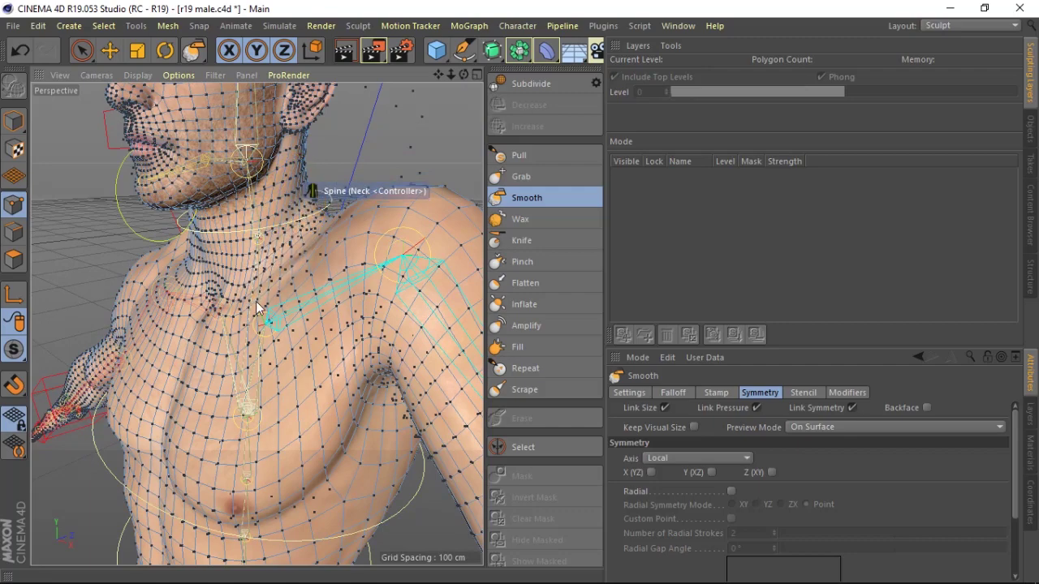
pyautogui.scroll(3, 354, 238)
pyautogui.scroll(4, 355, 239)
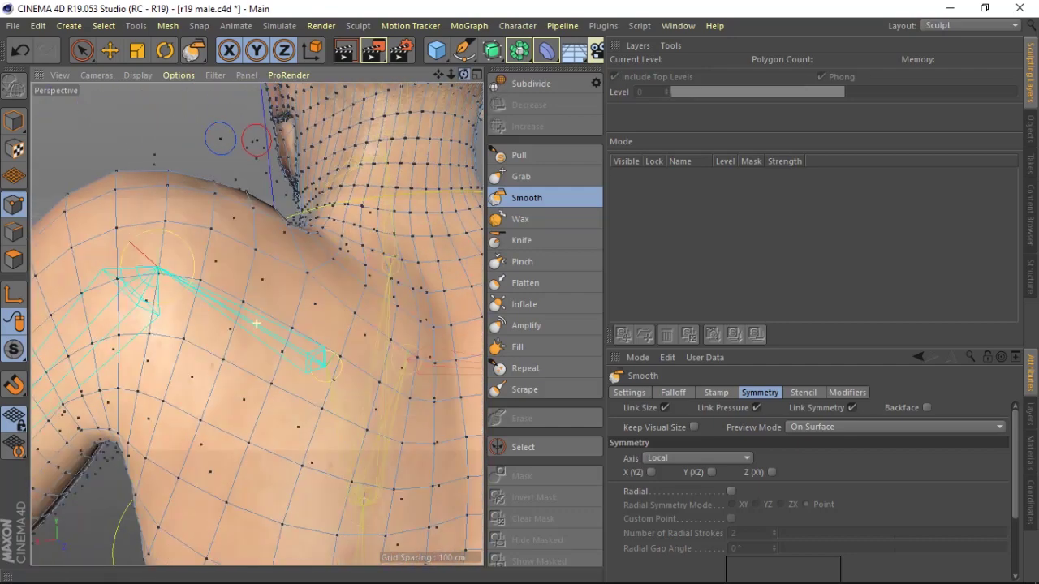
pyautogui.keyDown('alt'); pyautogui.moveTo(256, 323); pyautogui.dragTo(251, 301); pyautogui.keyUp('alt')
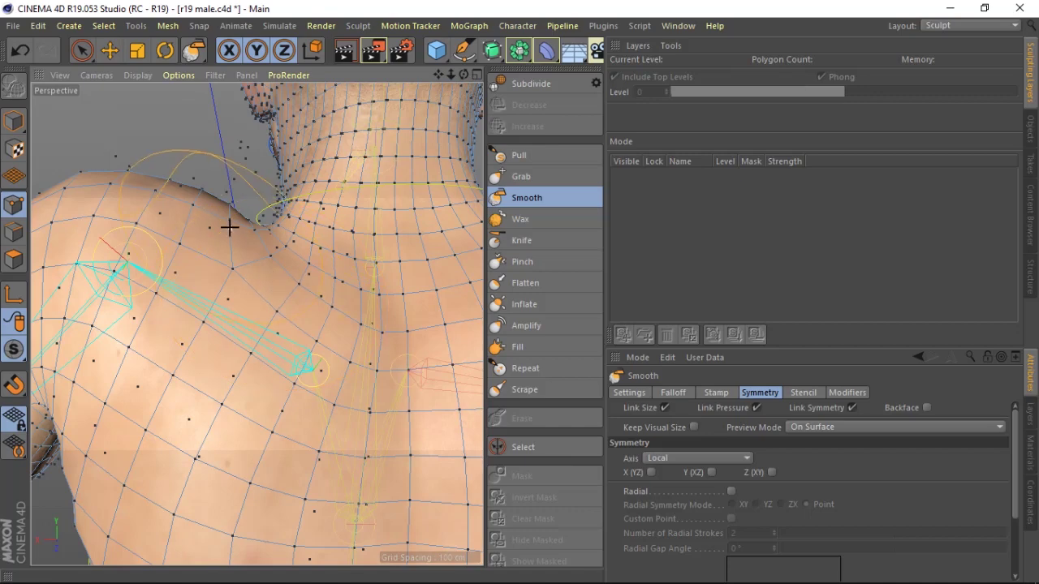
pyautogui.moveTo(229, 227)
pyautogui.keyDown('alt'); pyautogui.mouseDown()
pyautogui.moveTo(233, 204)
pyautogui.moveTo(308, 204)
pyautogui.mouseUp(); pyautogui.keyUp('alt')
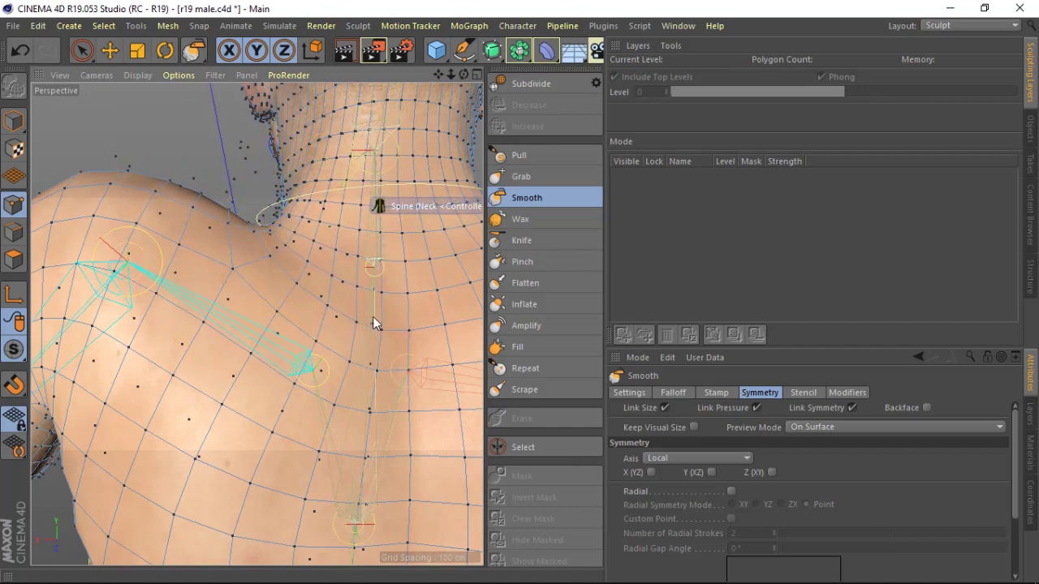
pyautogui.scroll(-3, 333, 418)
pyautogui.scroll(-2, 333, 418)
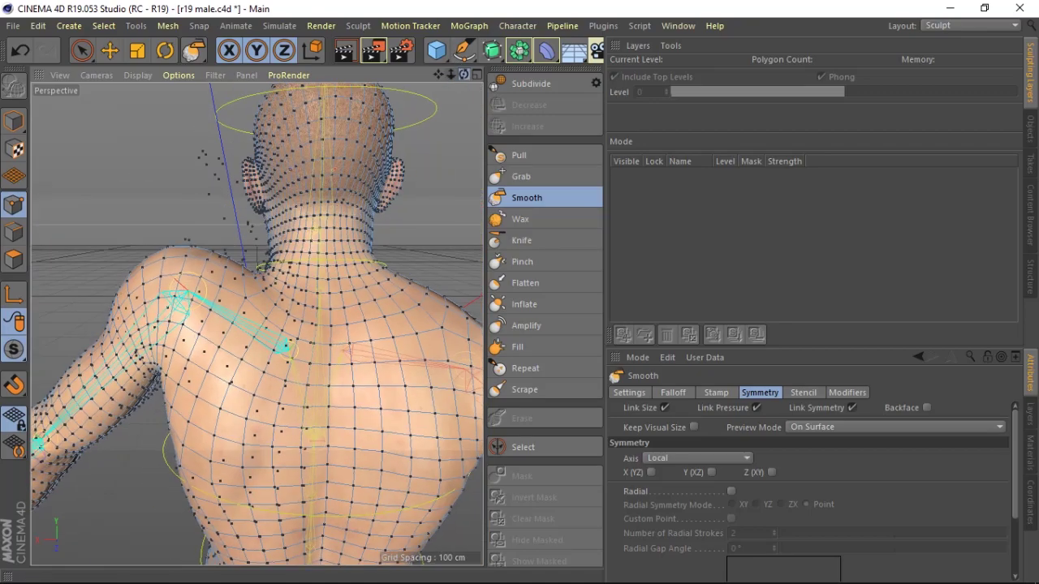
pyautogui.moveTo(260, 308)
pyautogui.keyDown('alt'); pyautogui.mouseDown()
pyautogui.moveTo(256, 324)
pyautogui.moveTo(454, 106)
pyautogui.mouseUp(); pyautogui.keyUp('alt')
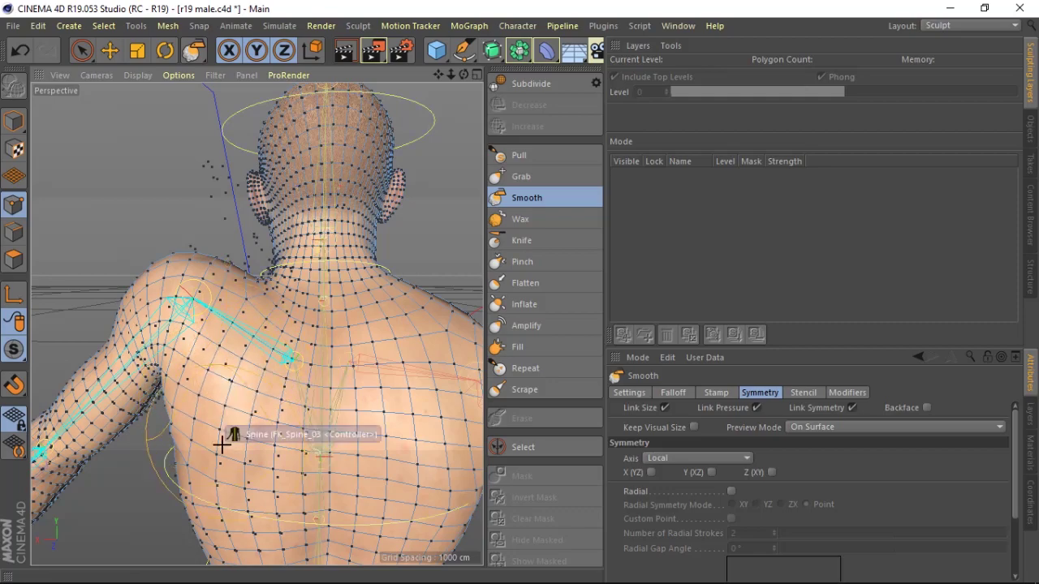
pyautogui.moveTo(438, 75); pyautogui.dragTo(458, 32)
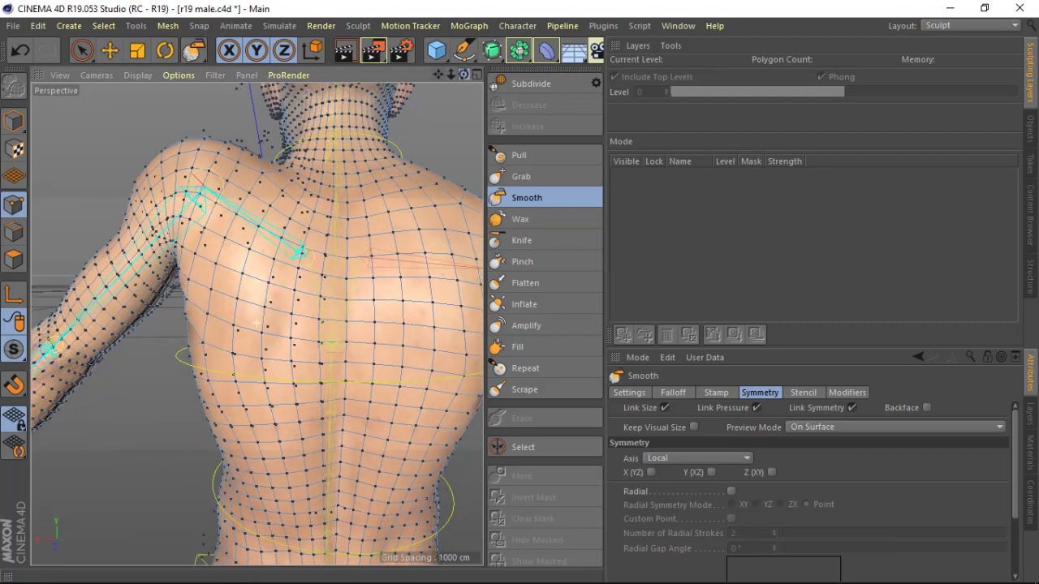
pyautogui.keyDown('alt'); pyautogui.moveTo(256, 324); pyautogui.dragTo(325, 323); pyautogui.keyUp('alt')
pyautogui.keyDown('alt'); pyautogui.moveTo(256, 324); pyautogui.dragTo(194, 243); pyautogui.keyUp('alt')
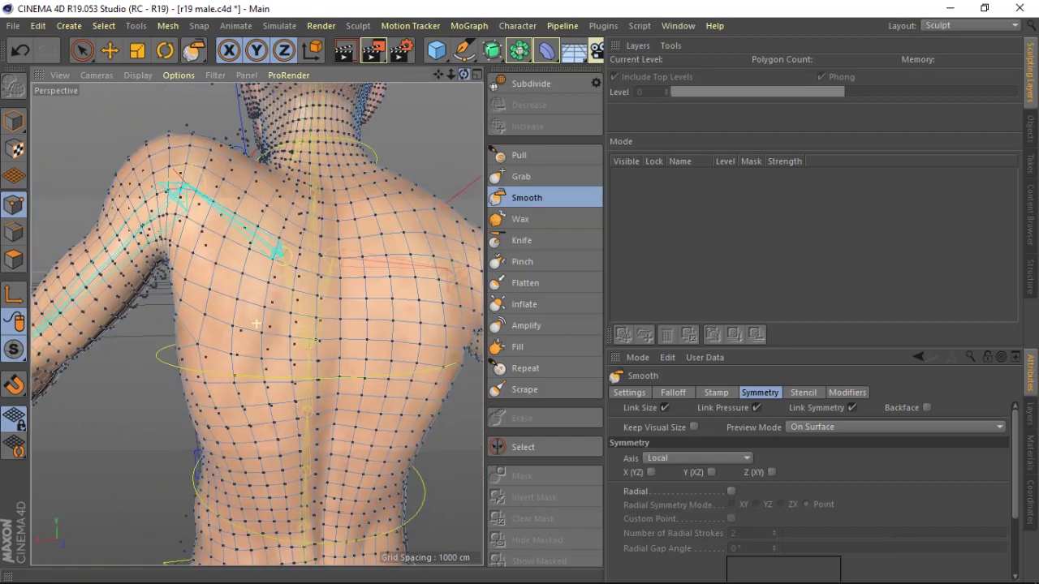
pyautogui.click(522, 178)
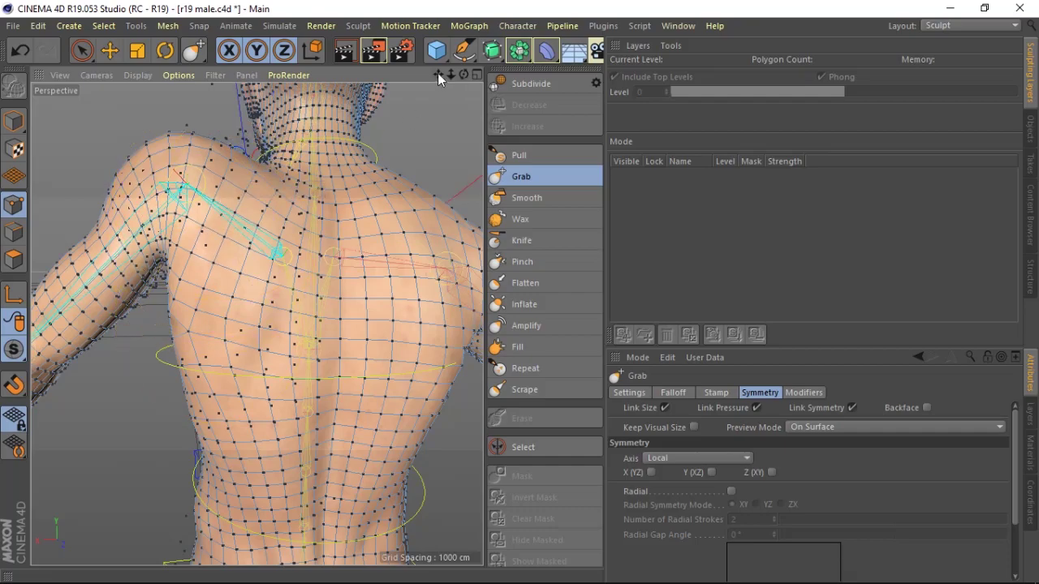
# - Grab and tug the neck edge above the left shoulder
pyautogui.moveTo(439, 77)
pyautogui.mouseDown()
pyautogui.moveTo(256, 323)
pyautogui.moveTo(341, 203)
pyautogui.moveTo(284, 153)
pyautogui.mouseUp()
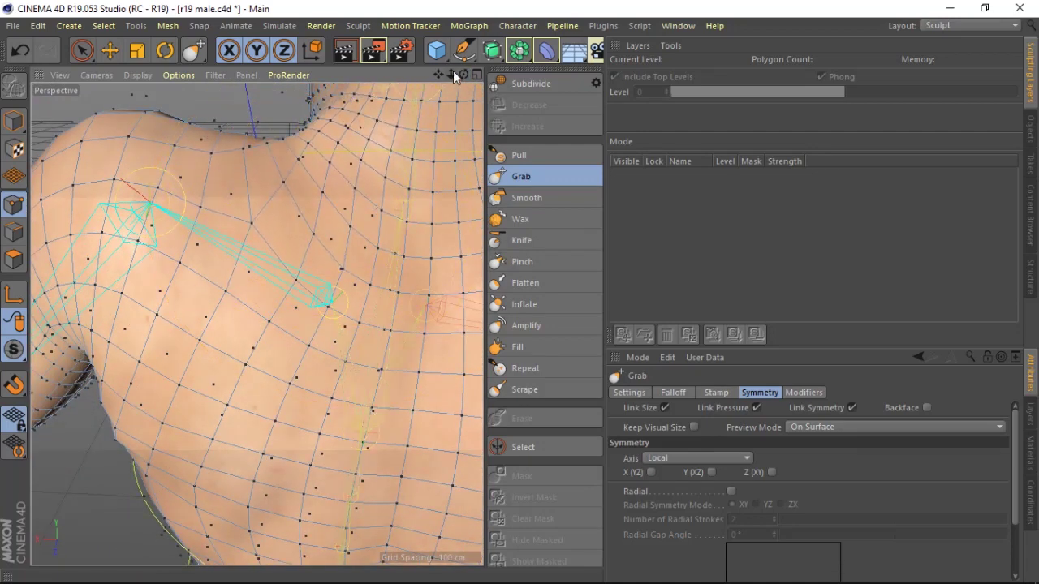
pyautogui.moveTo(453, 73); pyautogui.dragTo(444, 77)
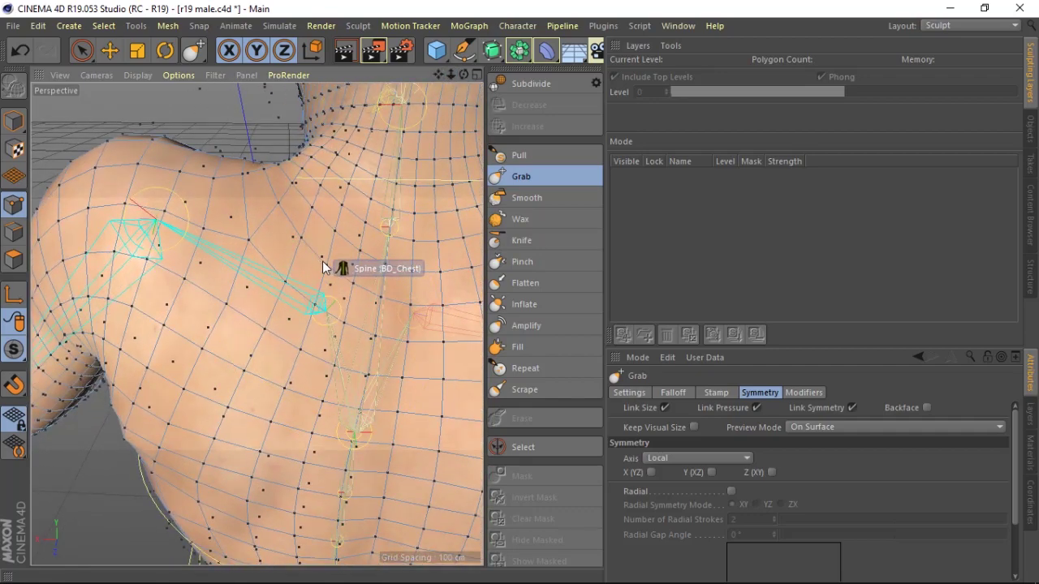
pyautogui.moveTo(382, 157); pyautogui.dragTo(354, 141)
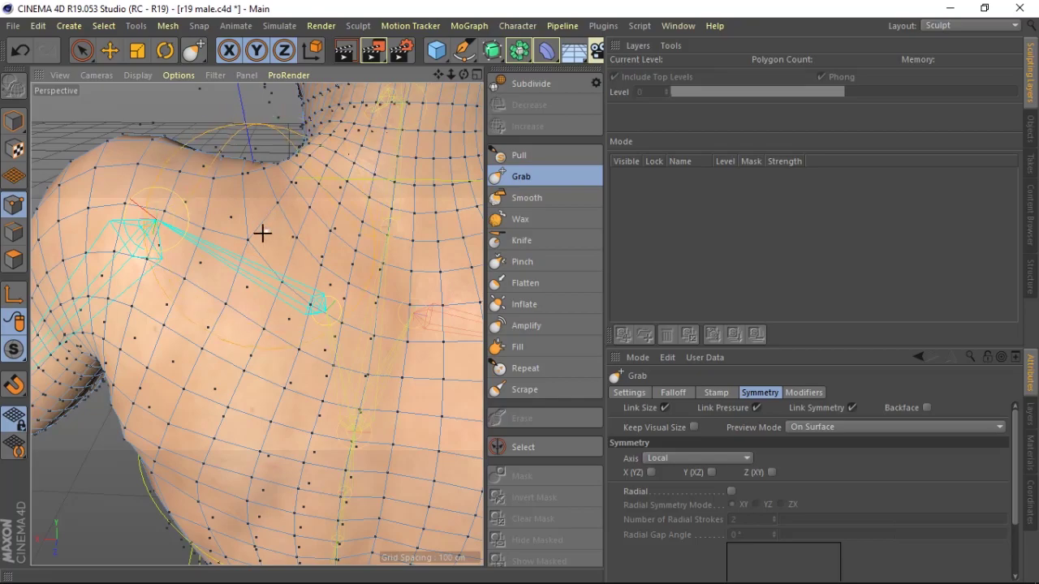
pyautogui.moveTo(308, 188); pyautogui.dragTo(314, 174)
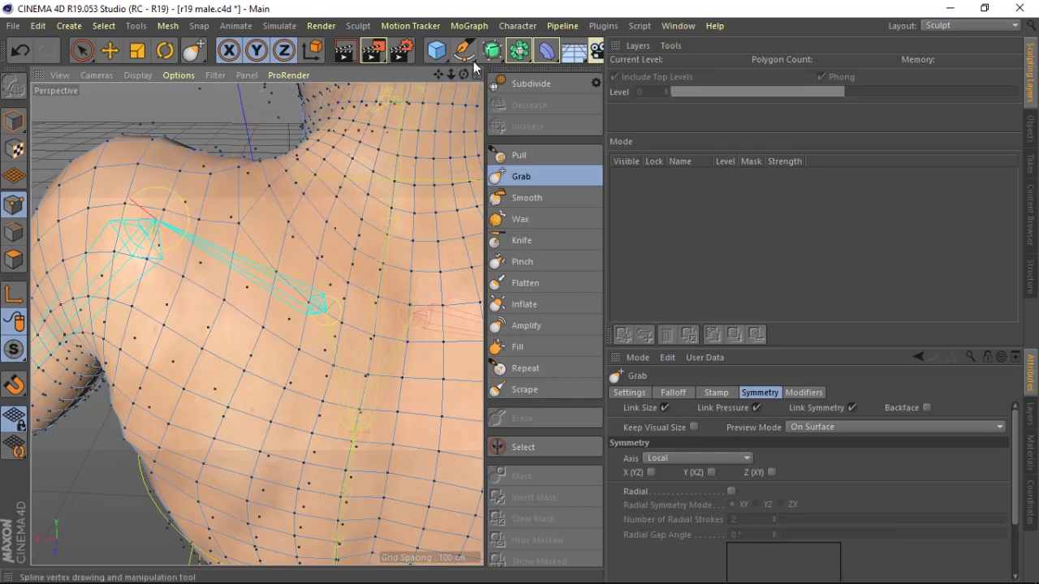
pyautogui.moveTo(463, 74); pyautogui.dragTo(260, 320)
pyautogui.moveTo(464, 75)
pyautogui.mouseDown()
pyautogui.moveTo(470, 81)
pyautogui.moveTo(443, 81)
pyautogui.moveTo(450, 65)
pyautogui.moveTo(380, 195)
pyautogui.mouseUp()
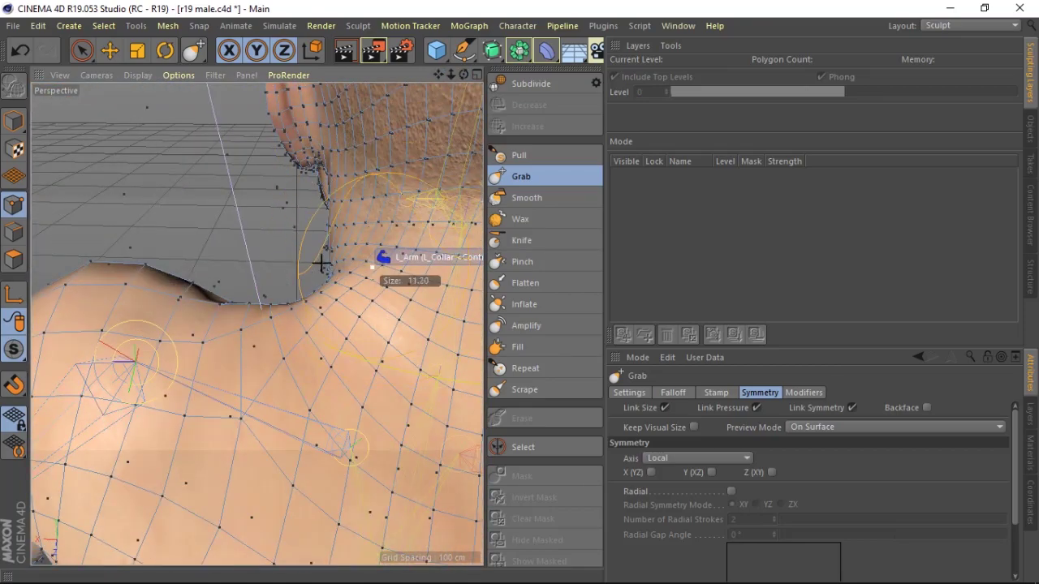
# - Try the Pull brush, then return to Smooth and view the neck from behind
pyautogui.click(520, 155)
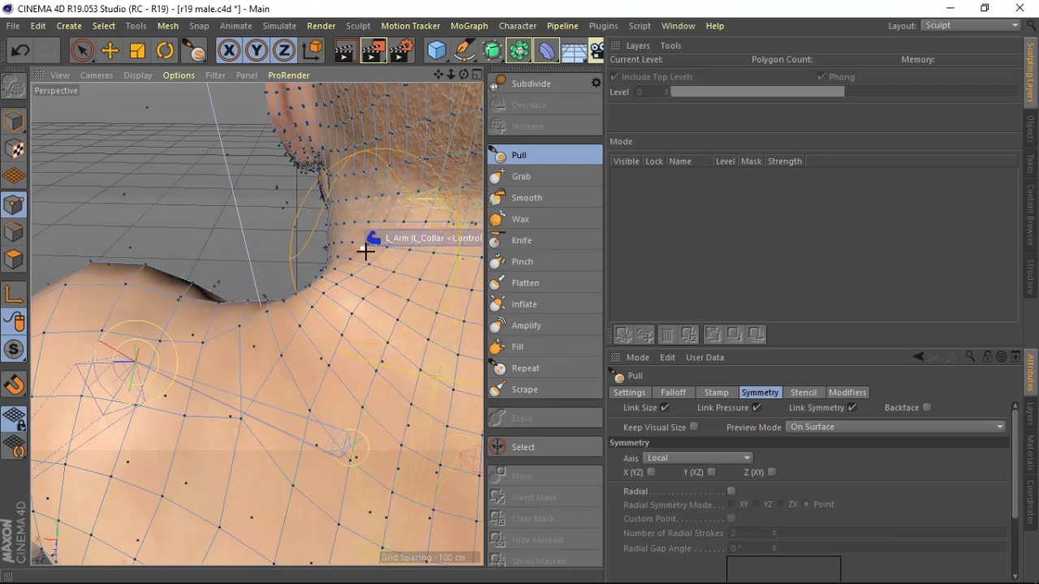
pyautogui.click(527, 197)
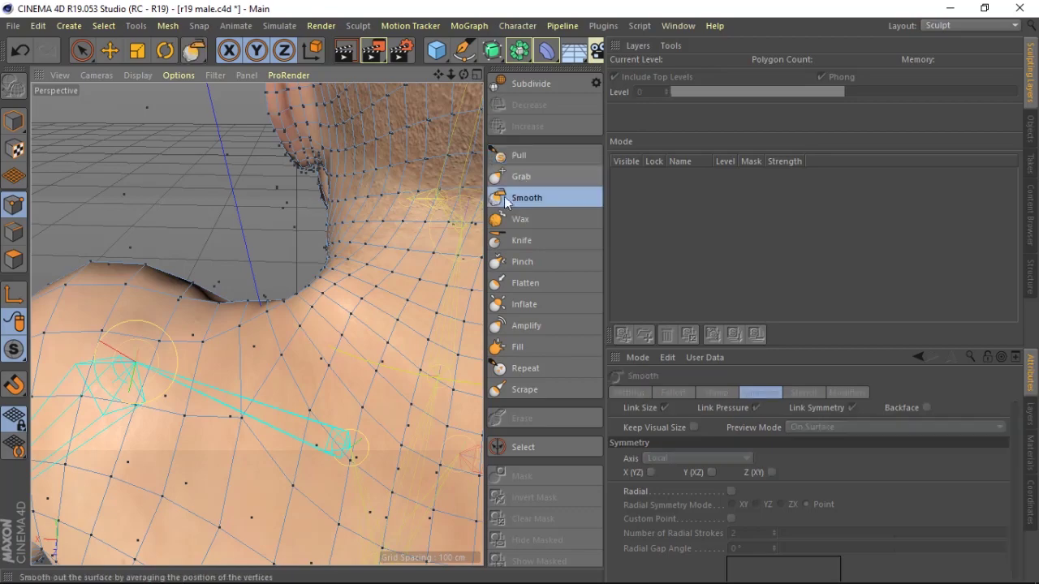
pyautogui.moveTo(463, 74); pyautogui.dragTo(366, 351)
pyautogui.scroll(2, 366, 350)
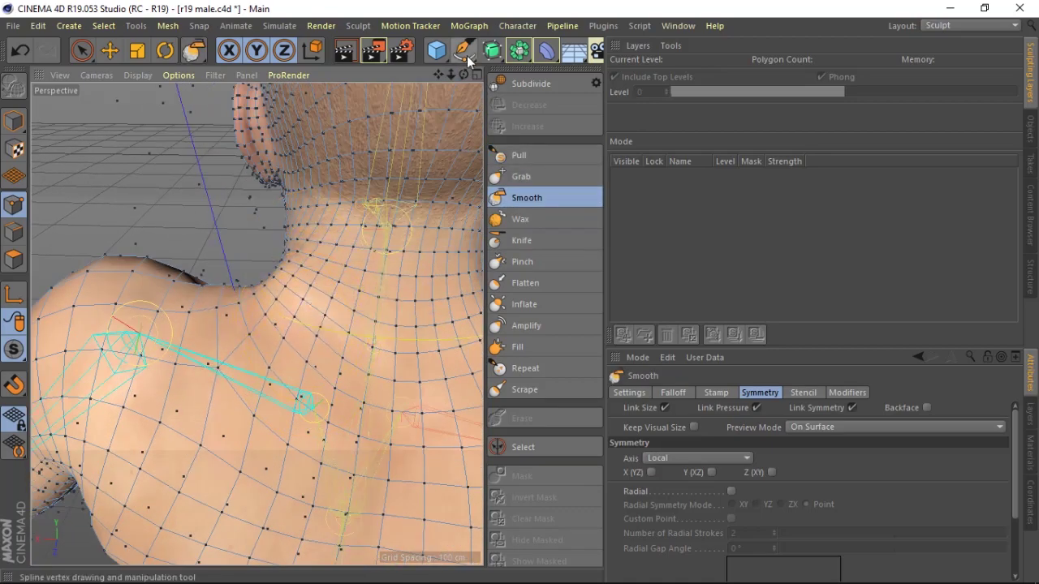
pyautogui.moveTo(302, 339)
pyautogui.keyDown('alt'); pyautogui.mouseDown()
pyautogui.moveTo(257, 323)
pyautogui.moveTo(203, 325)
pyautogui.mouseUp(); pyautogui.keyUp('alt')
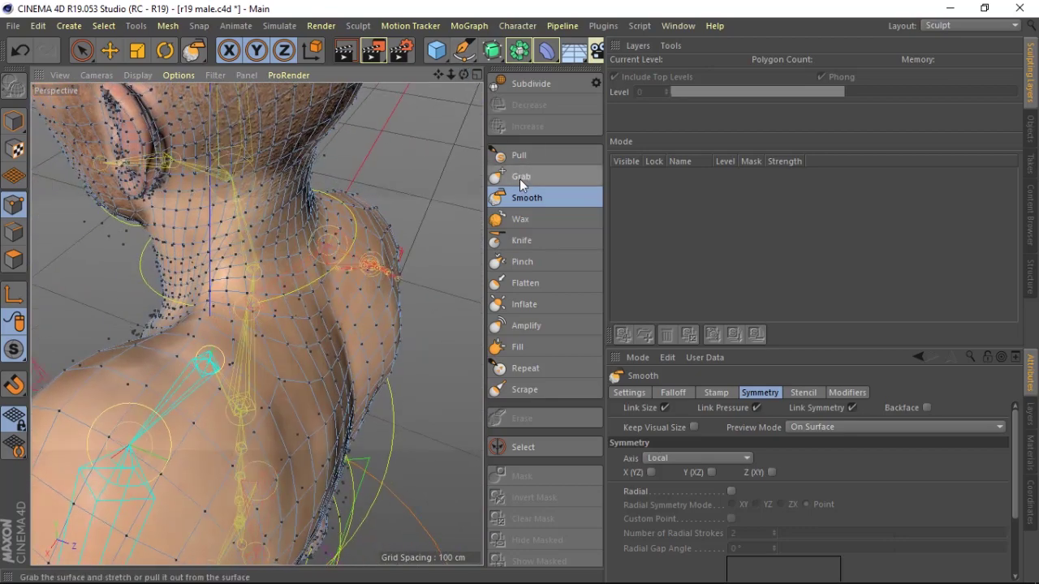
# - Alternate Pull, Smooth and Grab strokes on the neck and left shoulder, ending on Smooth
pyautogui.click(520, 155)
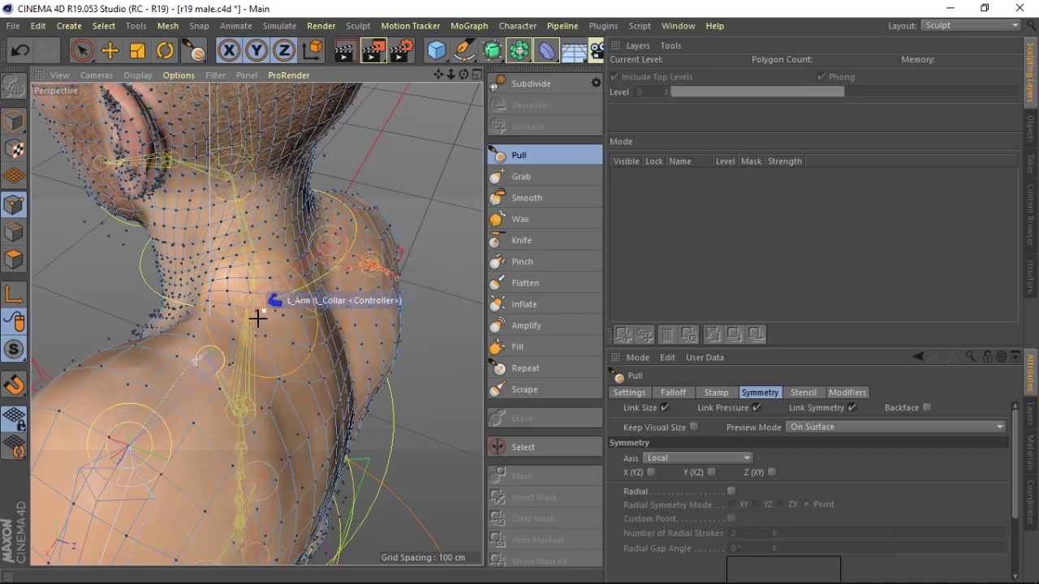
pyautogui.click(519, 197)
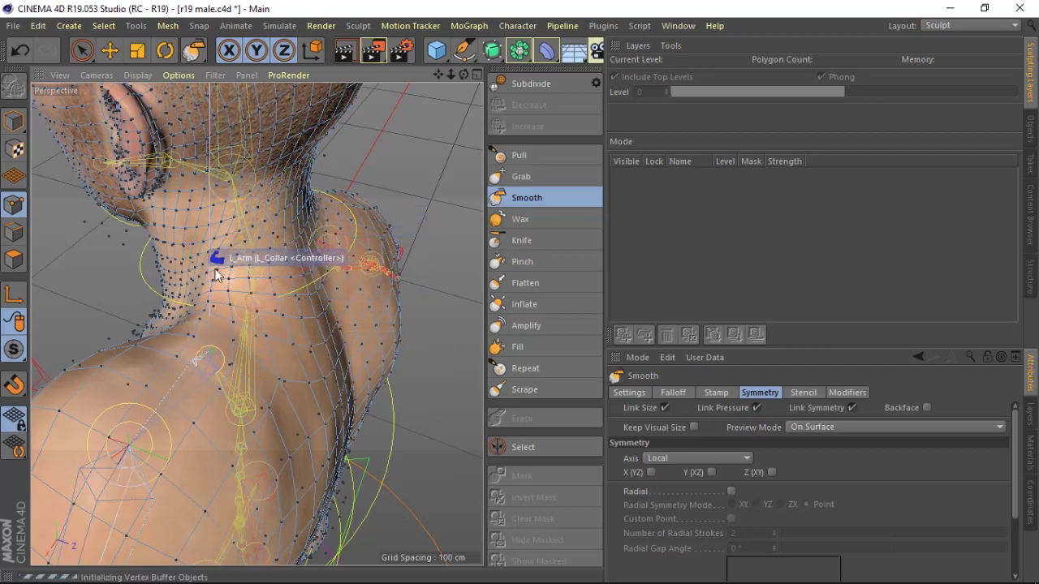
pyautogui.scroll(3, 244, 307)
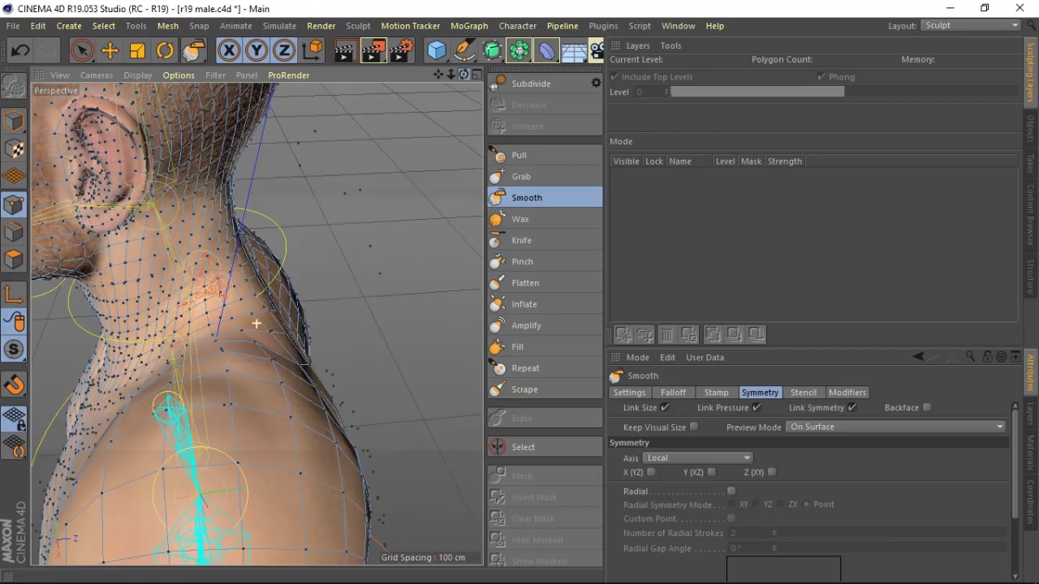
pyautogui.scroll(2, 256, 323)
pyautogui.keyDown('alt'); pyautogui.moveTo(256, 323); pyautogui.dragTo(276, 268); pyautogui.keyUp('alt')
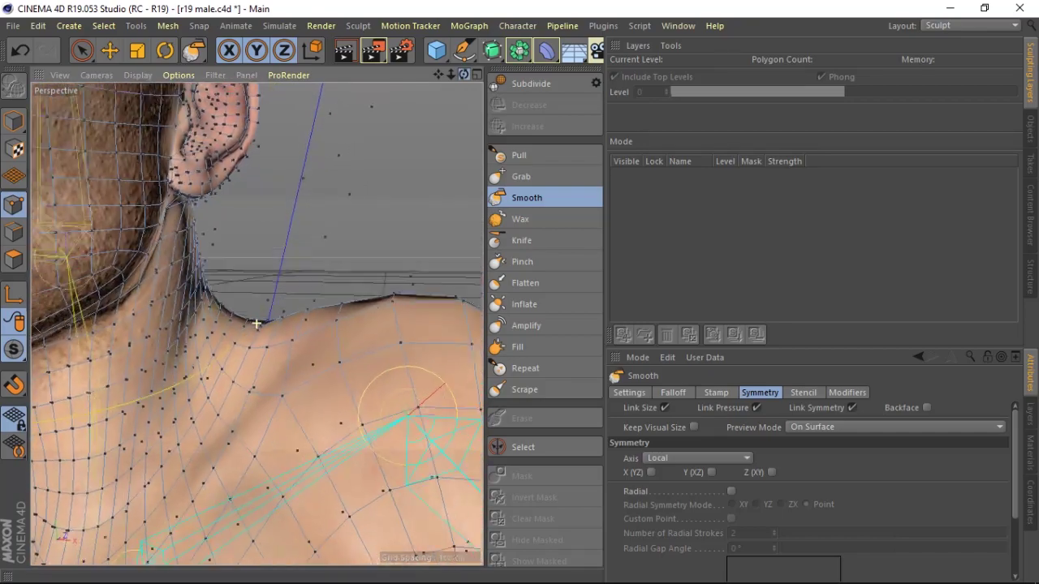
pyautogui.keyDown('alt'); pyautogui.moveTo(256, 323); pyautogui.dragTo(340, 325); pyautogui.keyUp('alt')
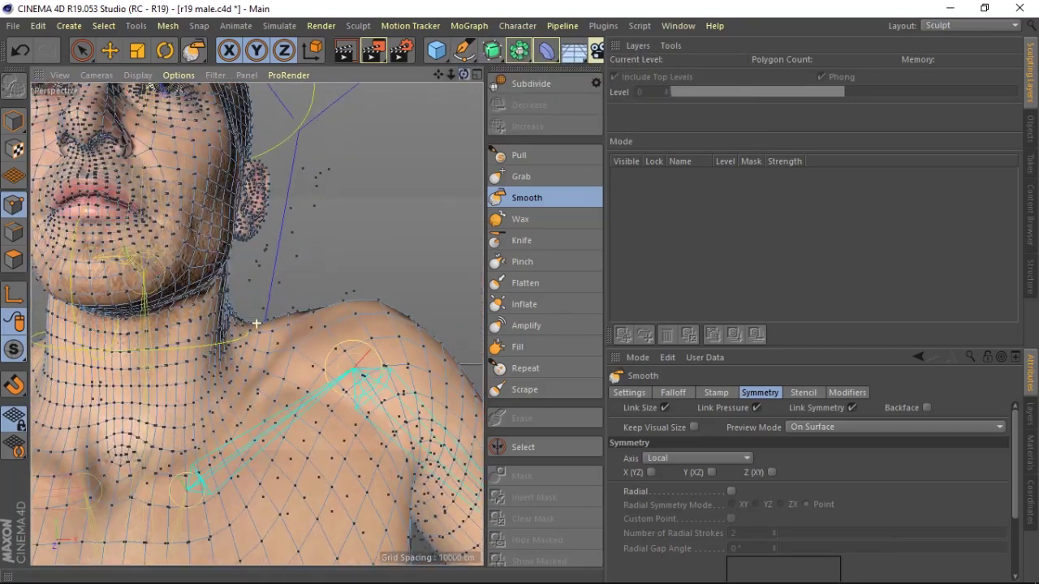
pyautogui.keyDown('alt'); pyautogui.moveTo(255, 323); pyautogui.dragTo(181, 347); pyautogui.keyUp('alt')
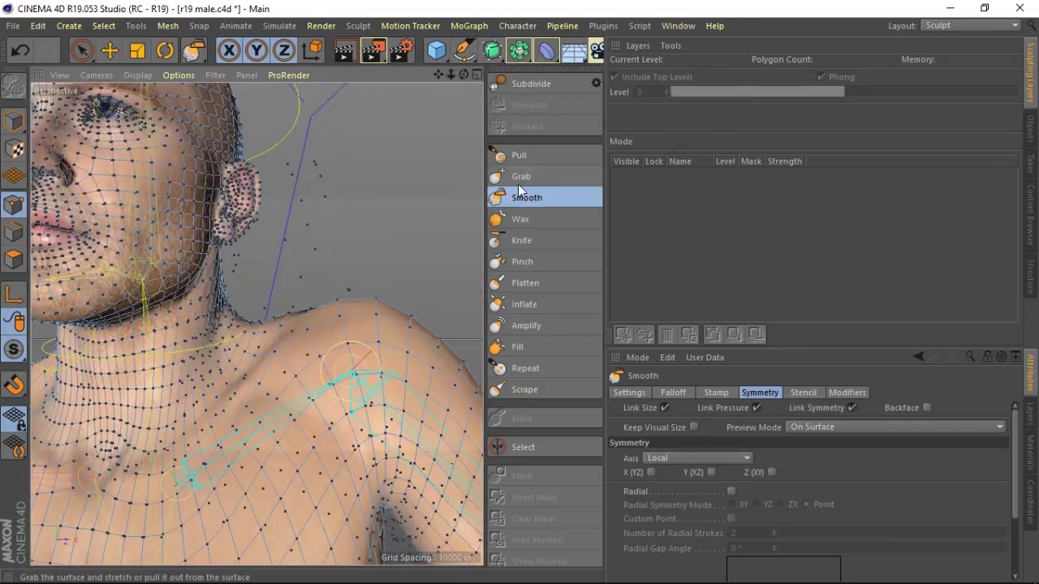
pyautogui.click(521, 177)
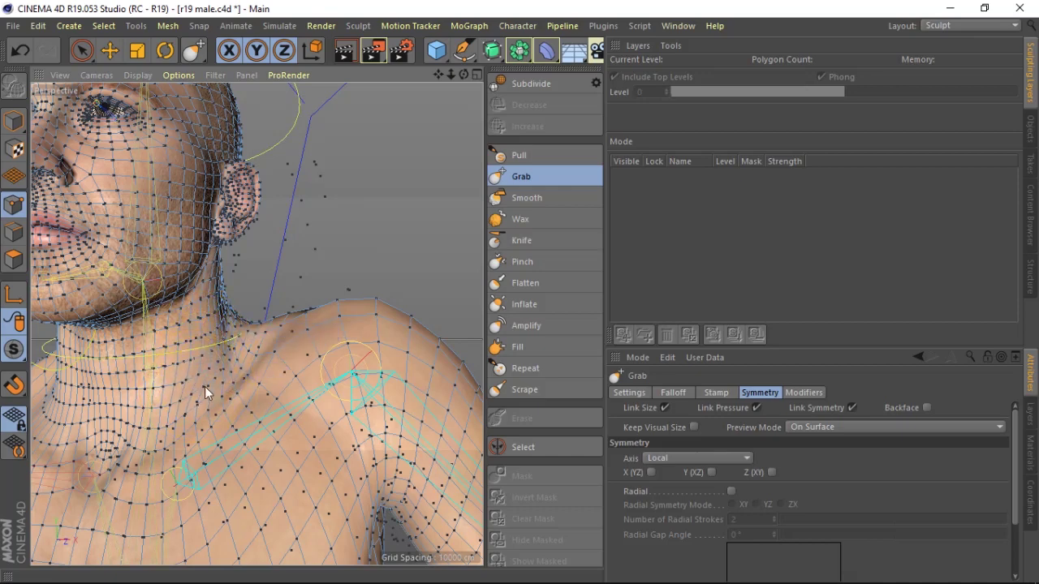
pyautogui.click(527, 197)
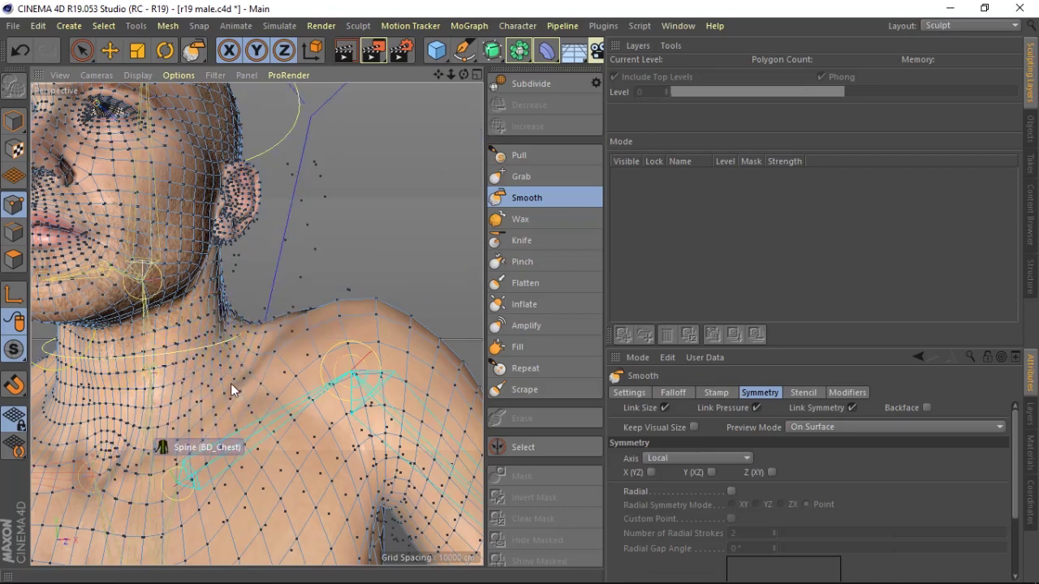
pyautogui.moveTo(450, 74); pyautogui.dragTo(256, 324)
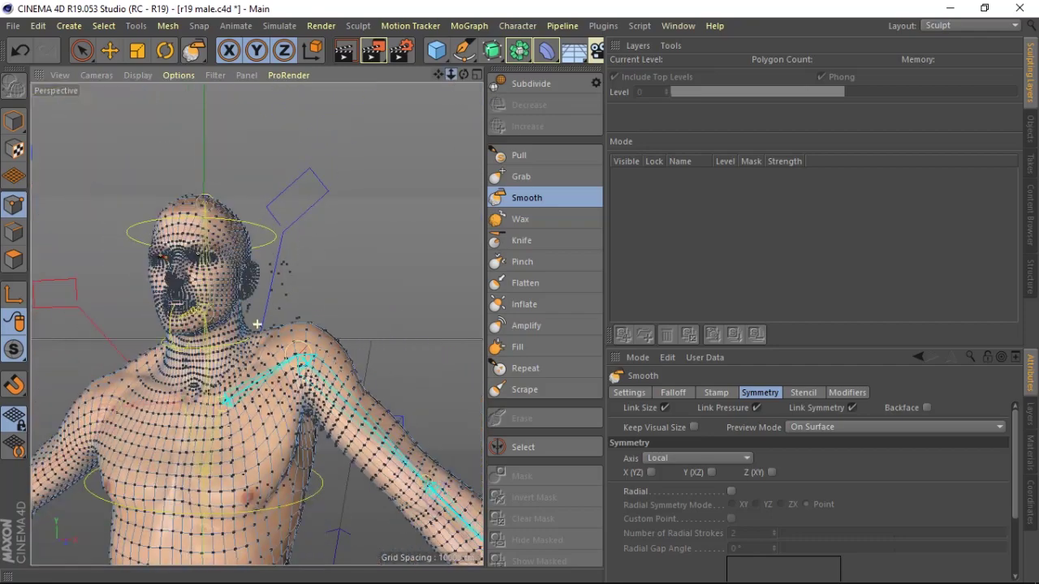
# - Frame the neck and shoulder, select the Grab brush and enlarge it slightly
pyautogui.scroll(2, 256, 324)
pyautogui.scroll(2, 257, 324)
pyautogui.scroll(3, 257, 324)
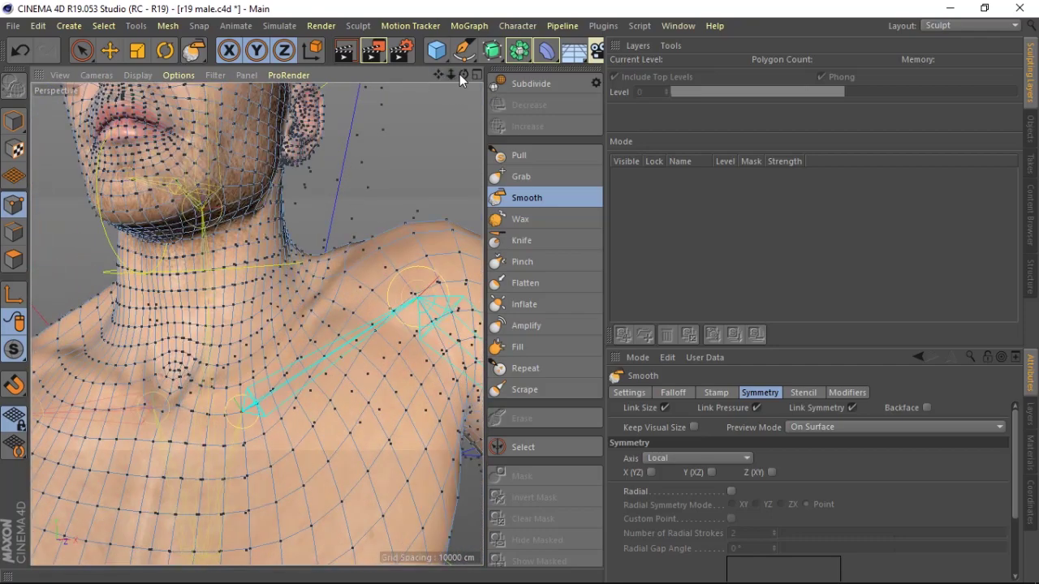
pyautogui.scroll(2, 256, 324)
pyautogui.keyDown('alt'); pyautogui.moveTo(257, 324); pyautogui.dragTo(416, 233); pyautogui.keyUp('alt')
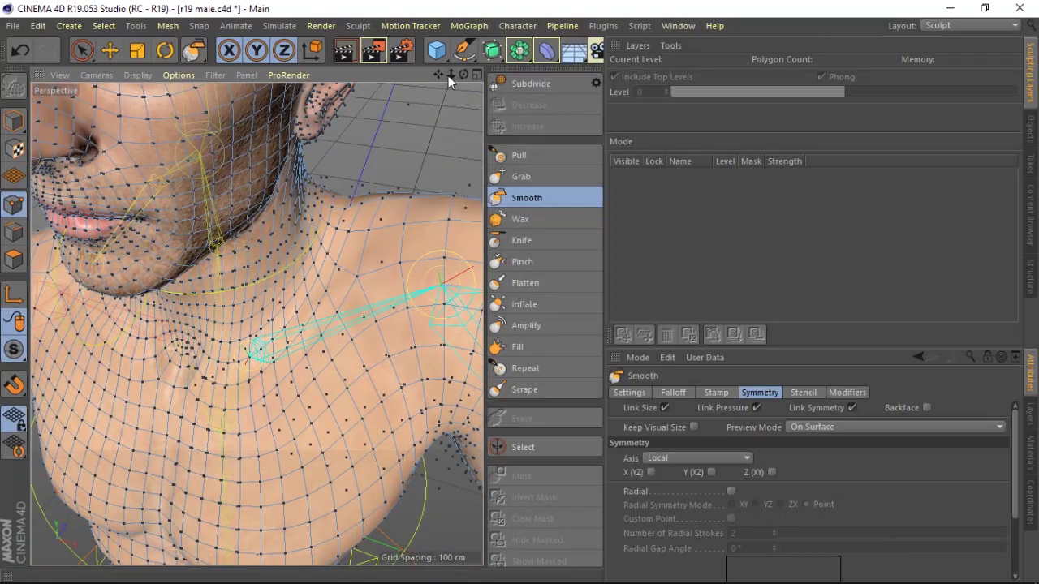
pyautogui.moveTo(450, 75)
pyautogui.mouseDown()
pyautogui.moveTo(479, 77)
pyautogui.moveTo(463, 75)
pyautogui.mouseUp()
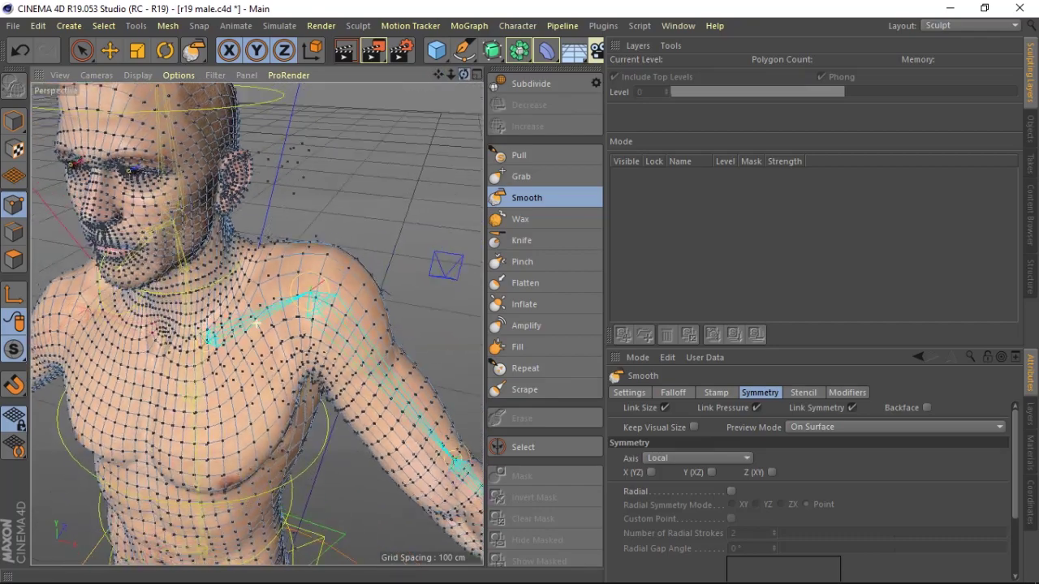
pyautogui.keyDown('alt'); pyautogui.moveTo(256, 323); pyautogui.dragTo(256, 323); pyautogui.keyUp('alt')
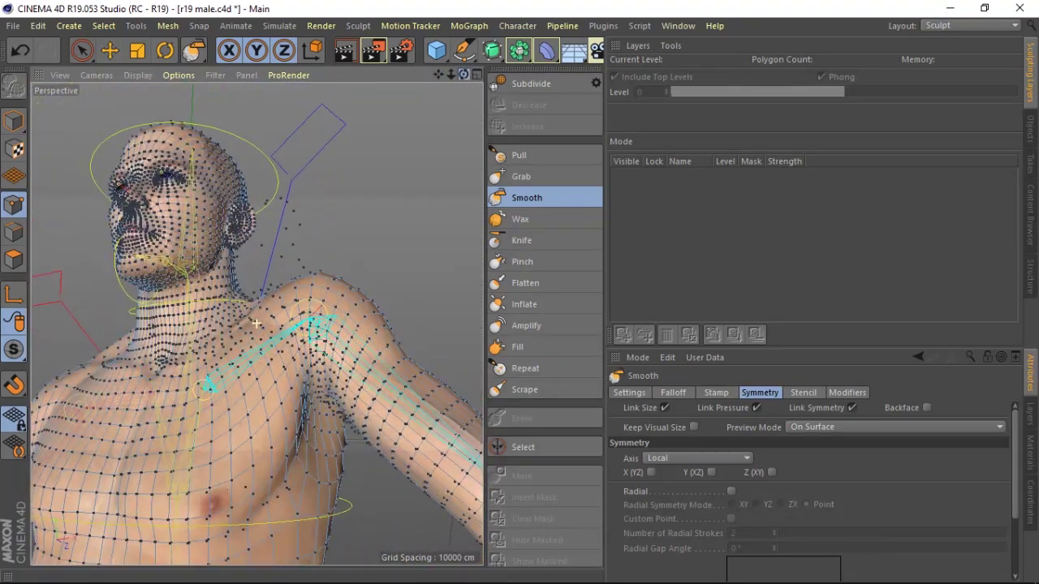
pyautogui.click(510, 180)
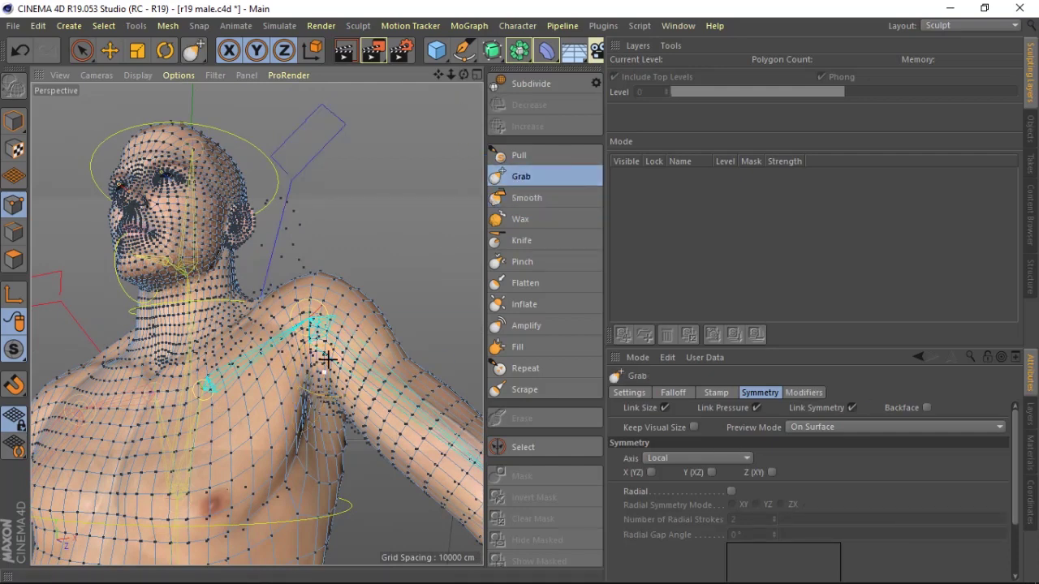
pyautogui.moveTo(384, 358); pyautogui.dragTo(394, 358, button='middle')
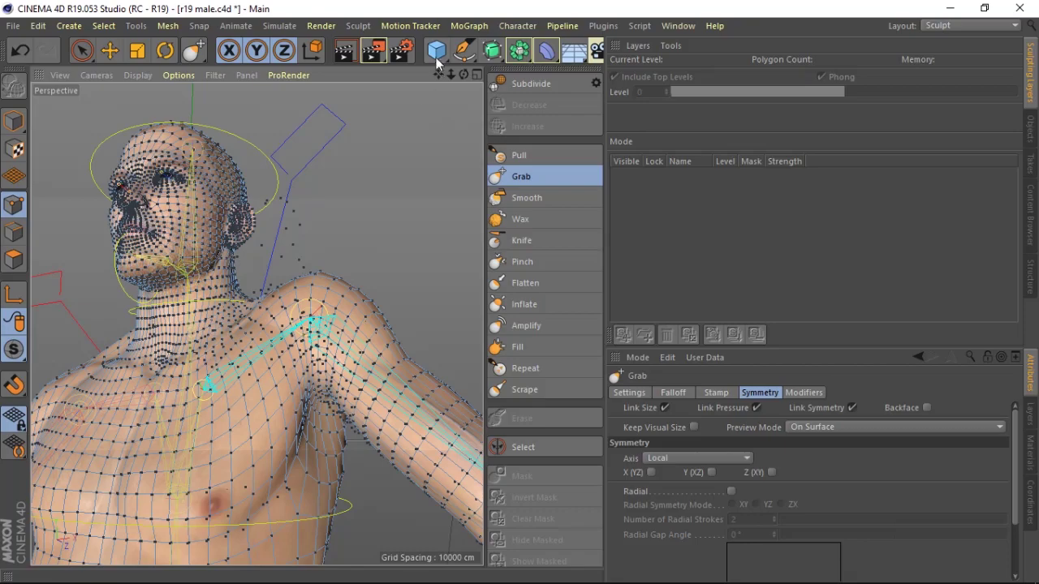
# - Alternate Smooth and Grab on the collarbone with Grab sized about 28.67, ending on Grab
pyautogui.moveTo(464, 77)
pyautogui.mouseDown()
pyautogui.moveTo(256, 323)
pyautogui.moveTo(267, 357)
pyautogui.mouseUp()
pyautogui.click(527, 197)
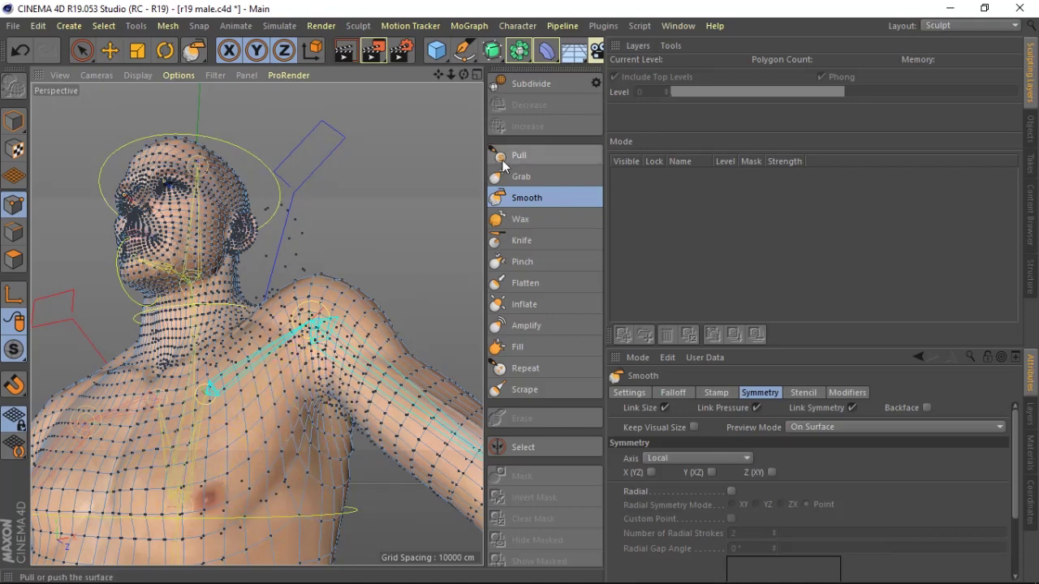
pyautogui.press('g')
pyautogui.moveTo(248, 461); pyautogui.dragTo(215, 457, button='middle')
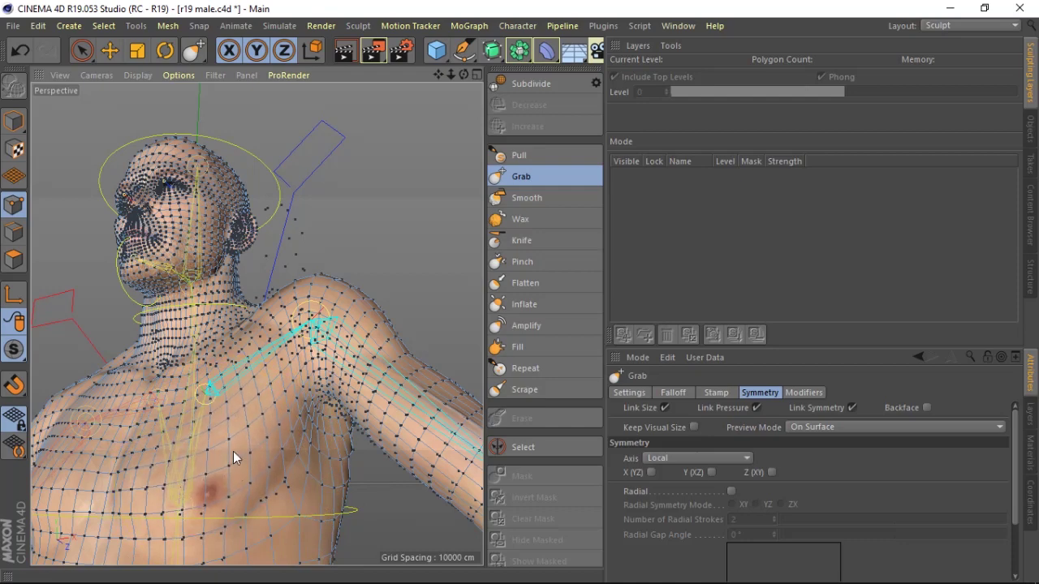
pyautogui.click(524, 199)
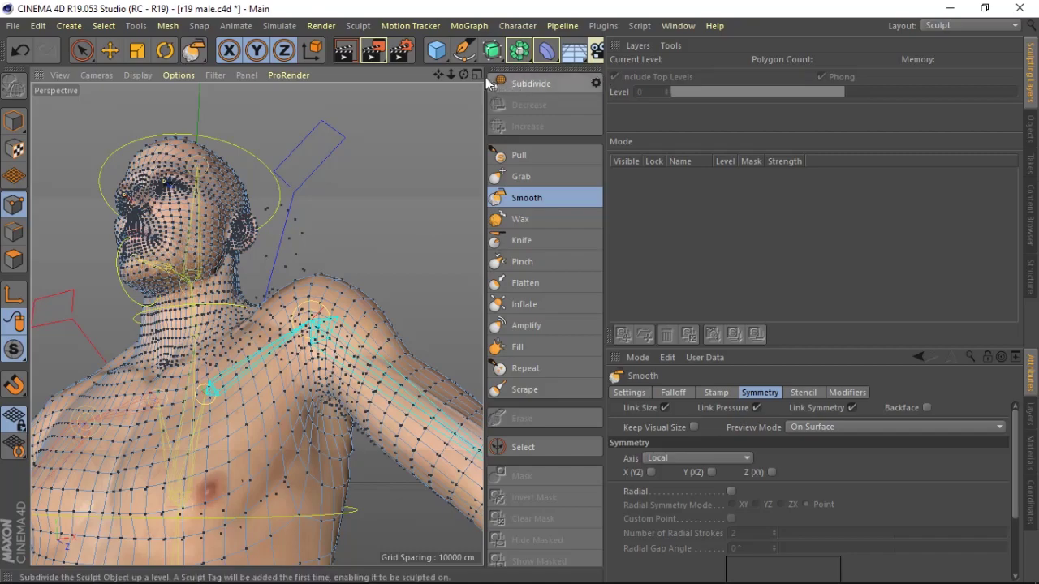
pyautogui.moveTo(463, 75)
pyautogui.mouseDown()
pyautogui.moveTo(389, 77)
pyautogui.moveTo(454, 90)
pyautogui.mouseUp()
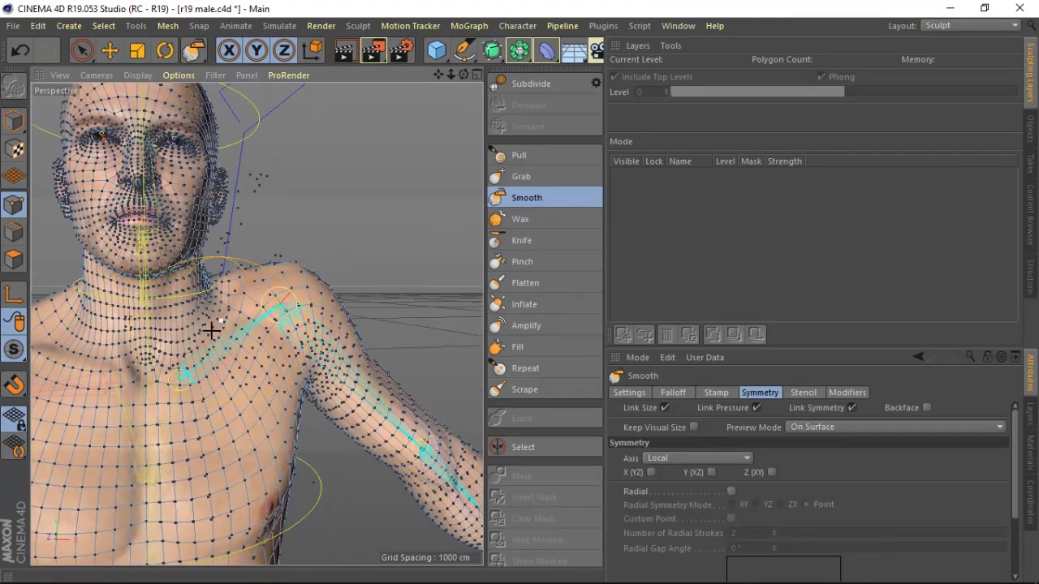
pyautogui.click(521, 176)
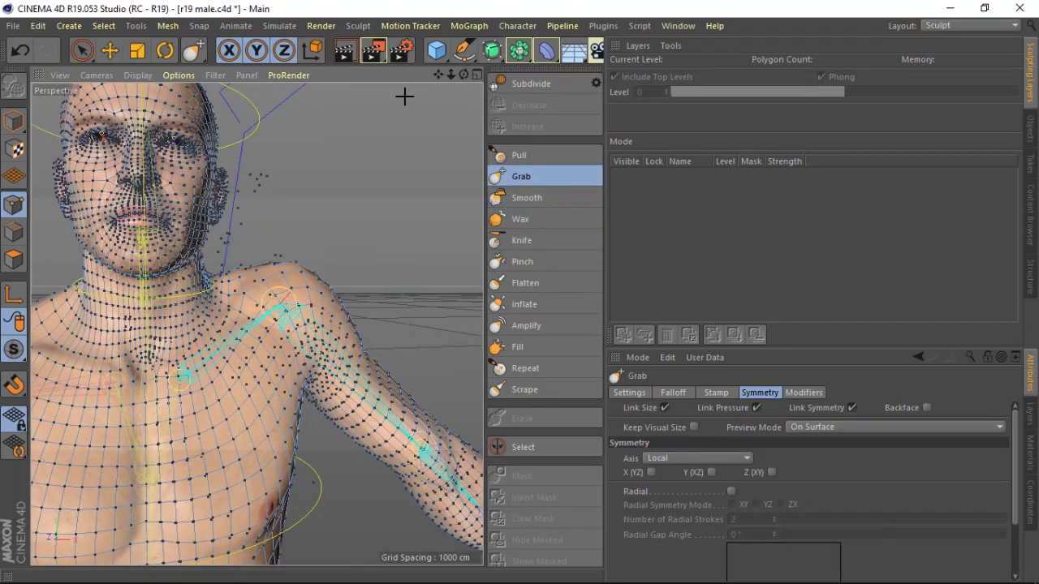
pyautogui.moveTo(450, 73); pyautogui.dragTo(452, 72)
pyautogui.moveTo(296, 288)
pyautogui.keyDown('alt'); pyautogui.mouseDown()
pyautogui.moveTo(256, 324)
pyautogui.moveTo(336, 192)
pyautogui.mouseUp(); pyautogui.keyUp('alt')
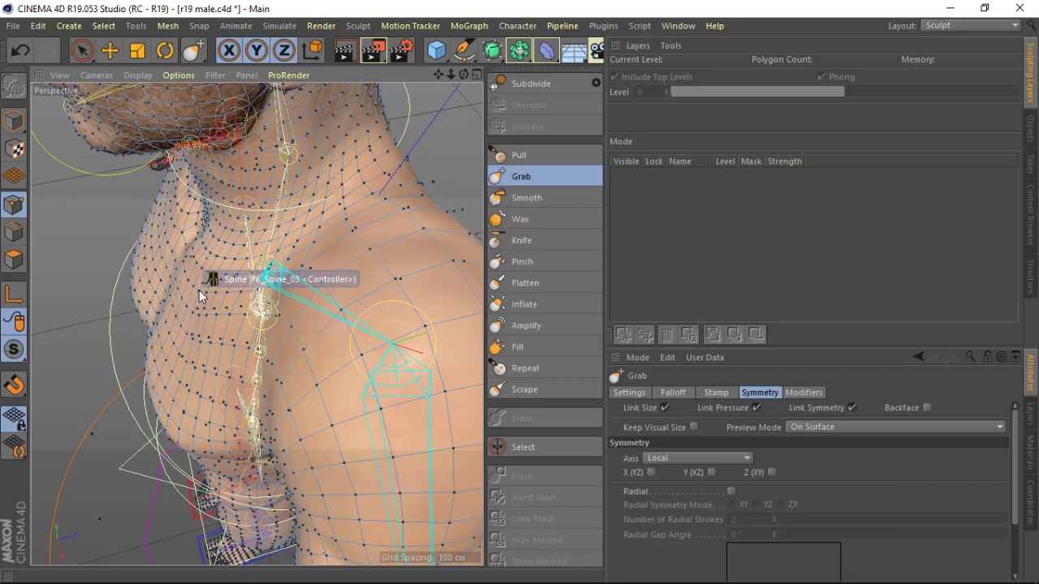
# - Pull the back of the left shoulder at brush size about 22, then smooth it
pyautogui.moveTo(464, 73); pyautogui.dragTo(256, 324)
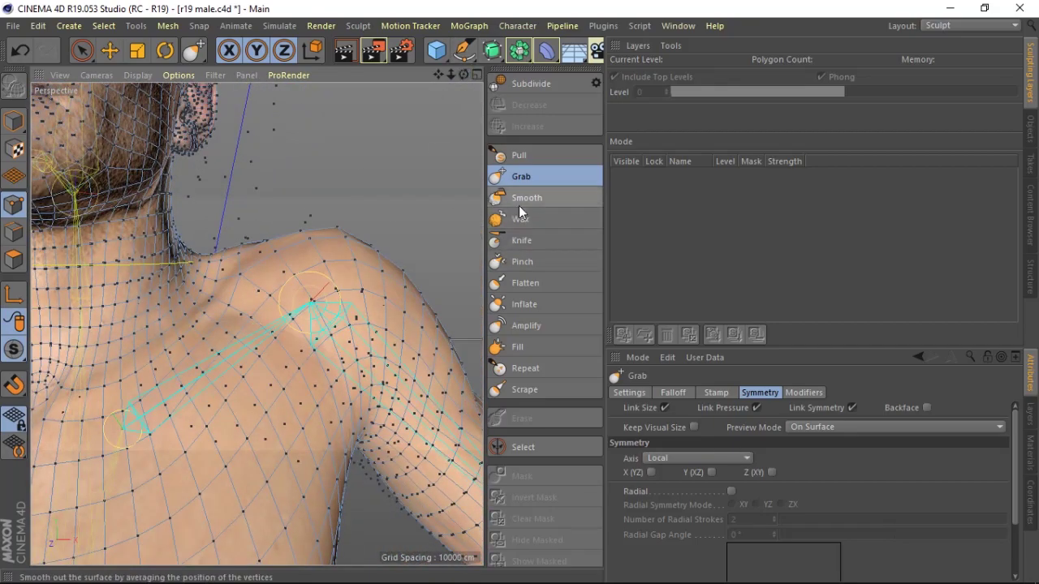
pyautogui.click(519, 155)
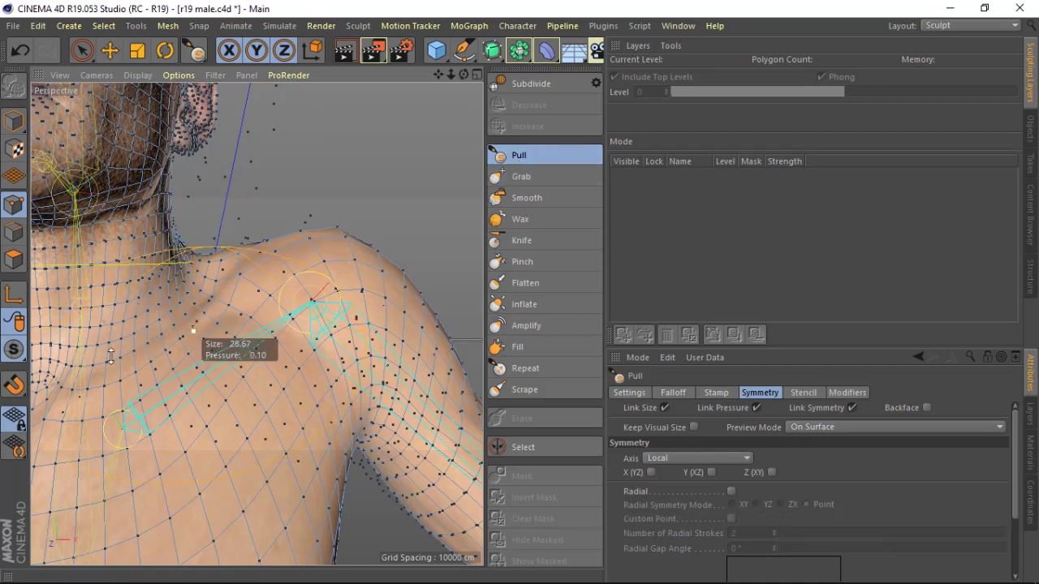
pyautogui.moveTo(163, 341); pyautogui.dragTo(118, 334, button='middle')
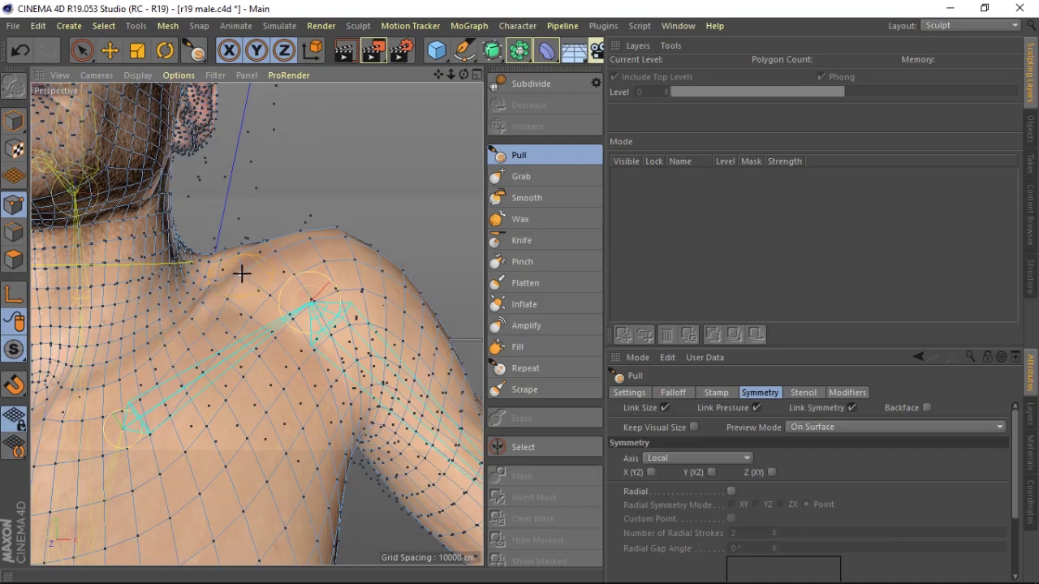
pyautogui.click(527, 197)
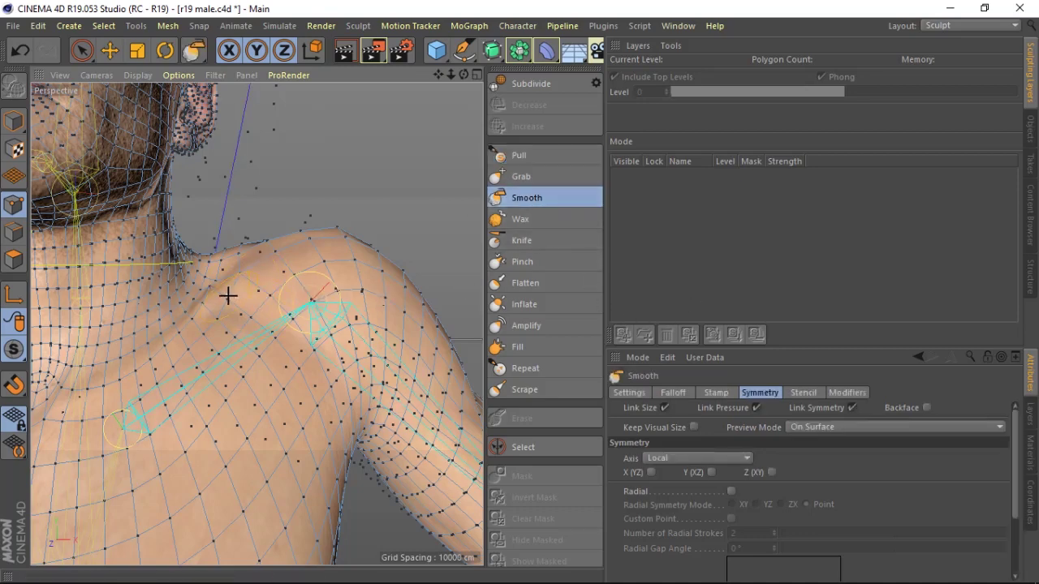
pyautogui.moveTo(245, 299); pyautogui.dragTo(237, 302, button='middle')
# - Check the figure from the front, switch back to Grab, and open the Layout dropdown
pyautogui.moveTo(451, 76); pyautogui.dragTo(475, 110)
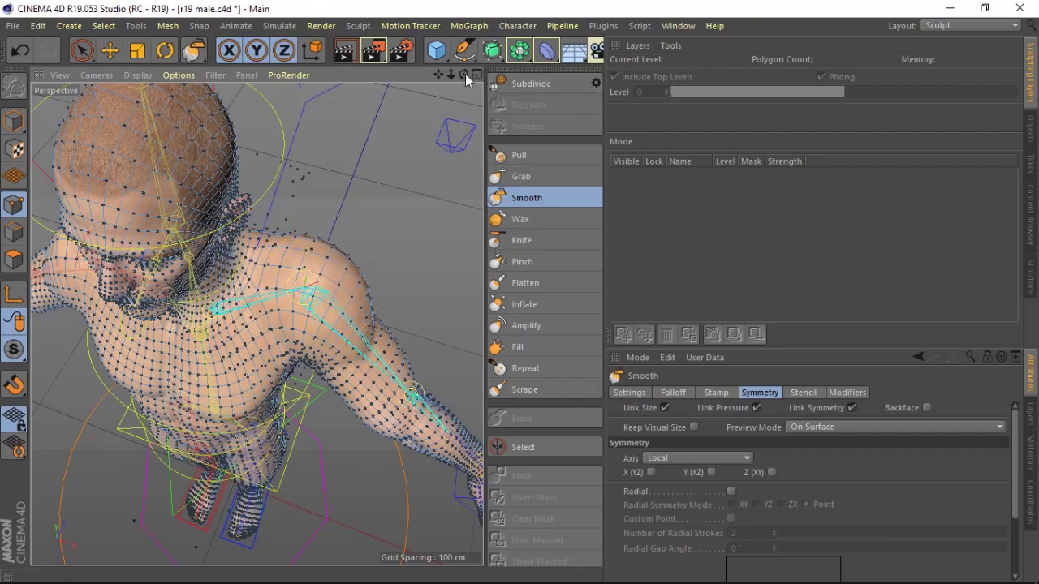
pyautogui.moveTo(464, 75)
pyautogui.mouseDown()
pyautogui.moveTo(462, 83)
pyautogui.moveTo(451, 78)
pyautogui.moveTo(470, 86)
pyautogui.mouseUp()
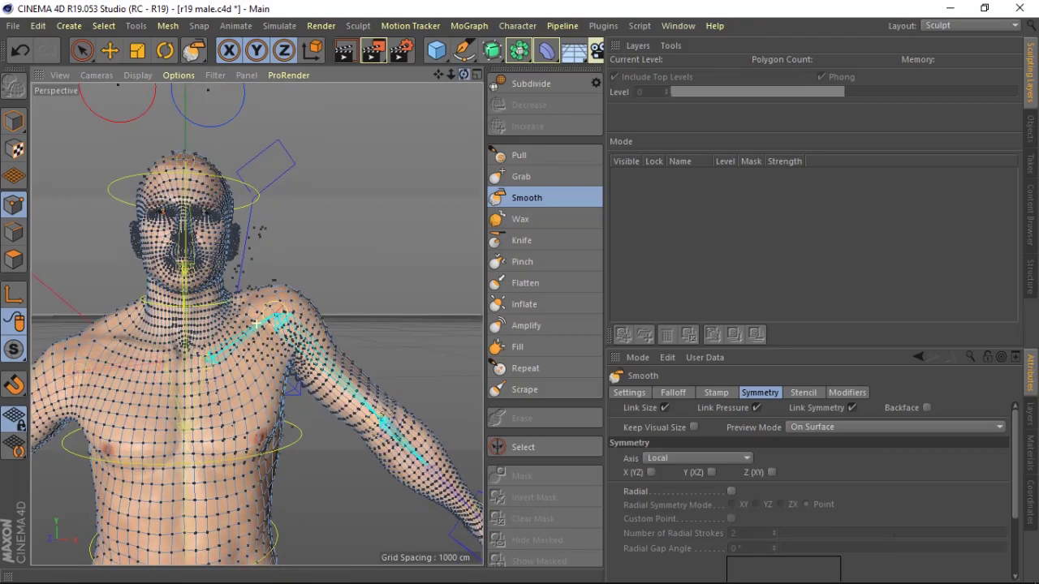
pyautogui.click(520, 176)
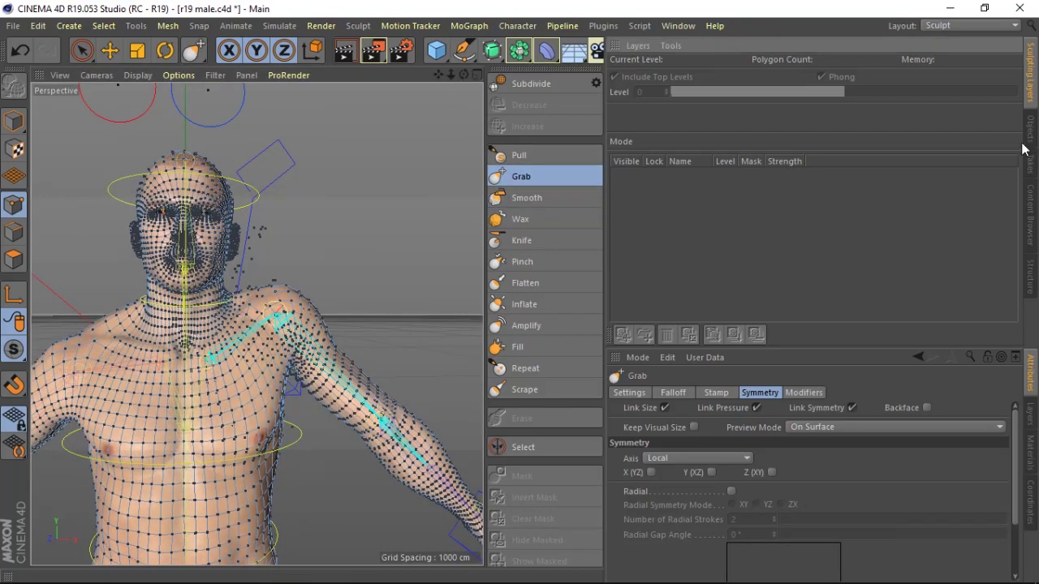
pyautogui.click(970, 25)
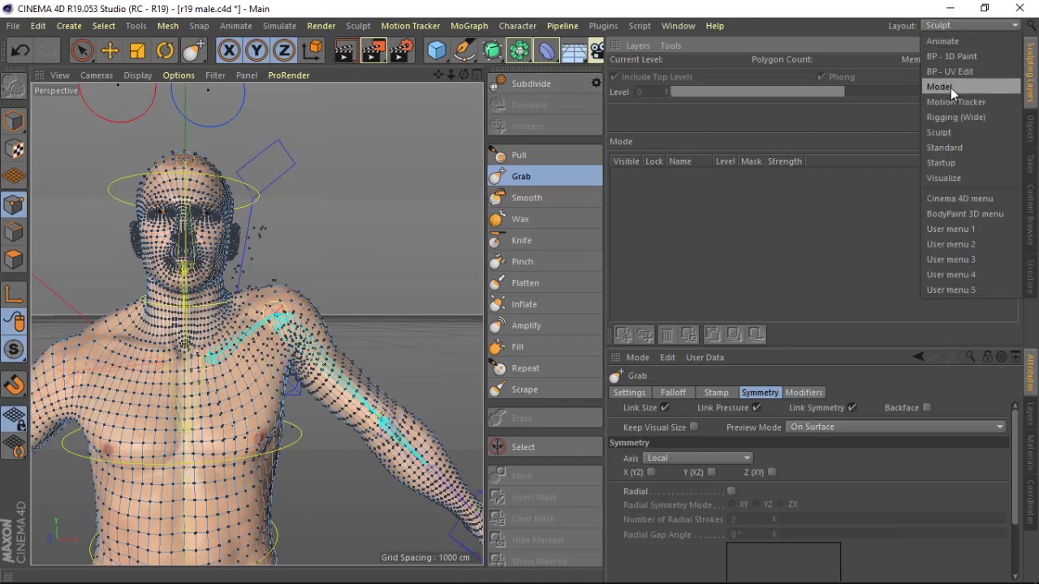
# - Return to the Model layout and start renaming the new pose in Body's Pose Morph tag
pyautogui.click(950, 88)
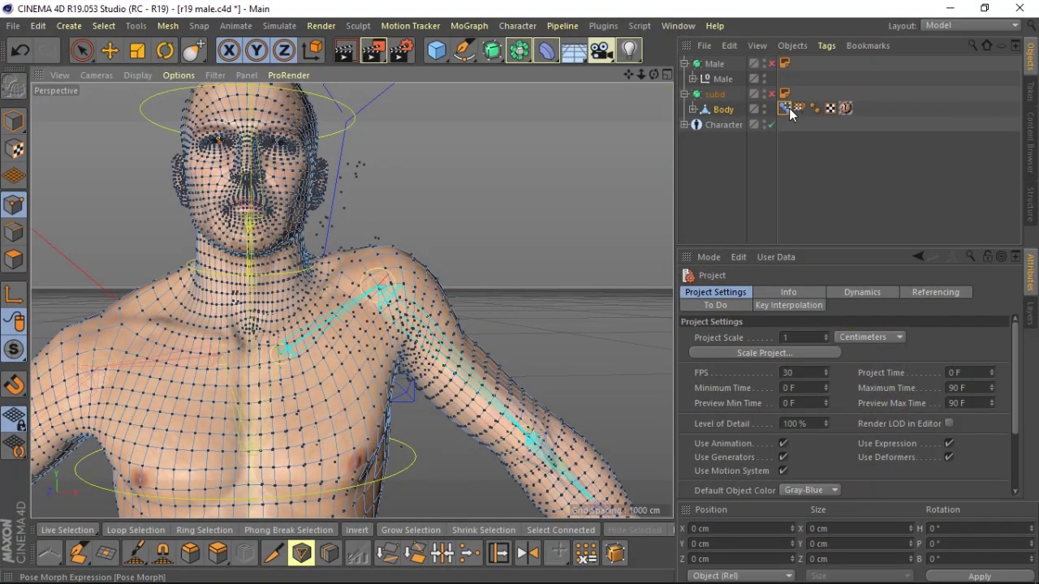
pyautogui.click(786, 108)
pyautogui.click(760, 358)
pyautogui.doubleClick(759, 358)
pyautogui.write('L_Scapula')
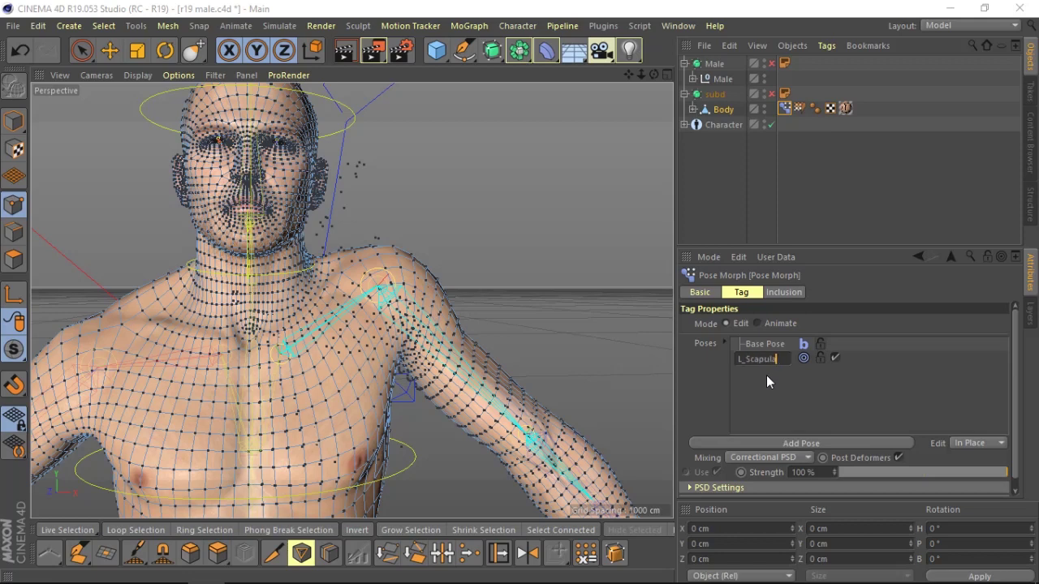
# - Name the new pose L_Scapula and orbit around the shoulder to inspect it
pyautogui.press('Return')
pyautogui.click(773, 382)
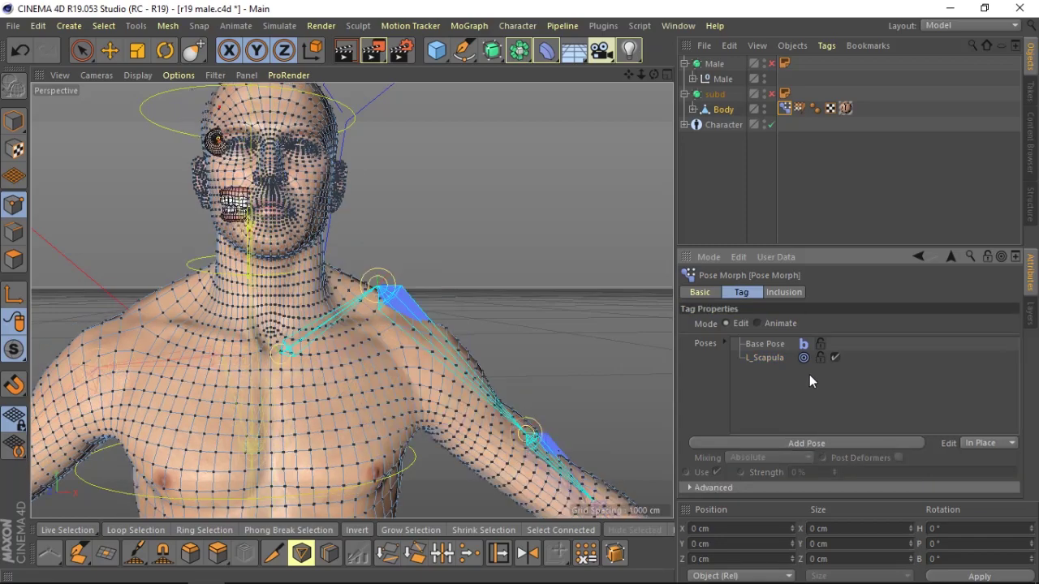
pyautogui.moveTo(654, 75); pyautogui.dragTo(674, 77)
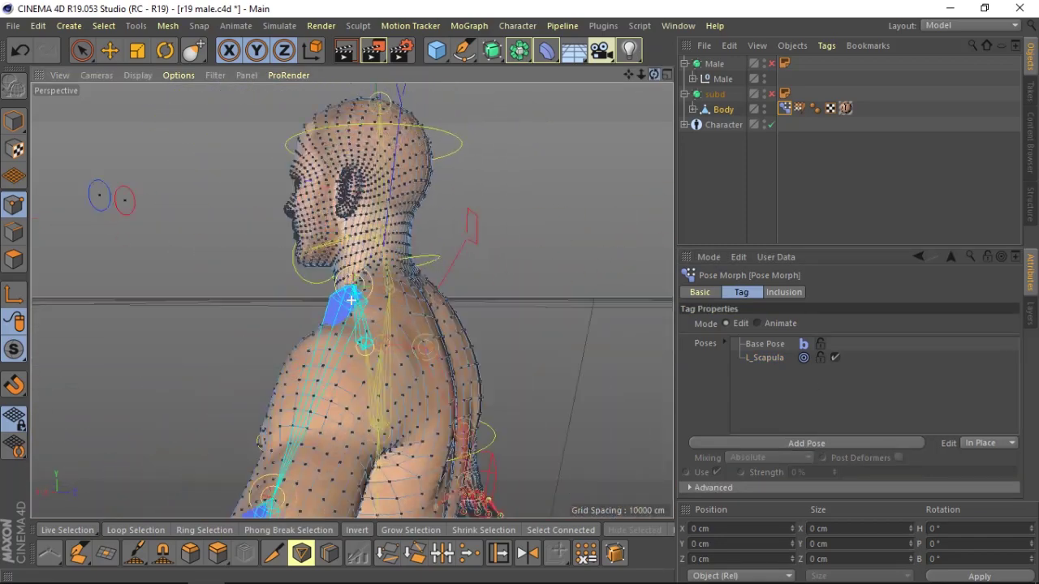
pyautogui.click(764, 358)
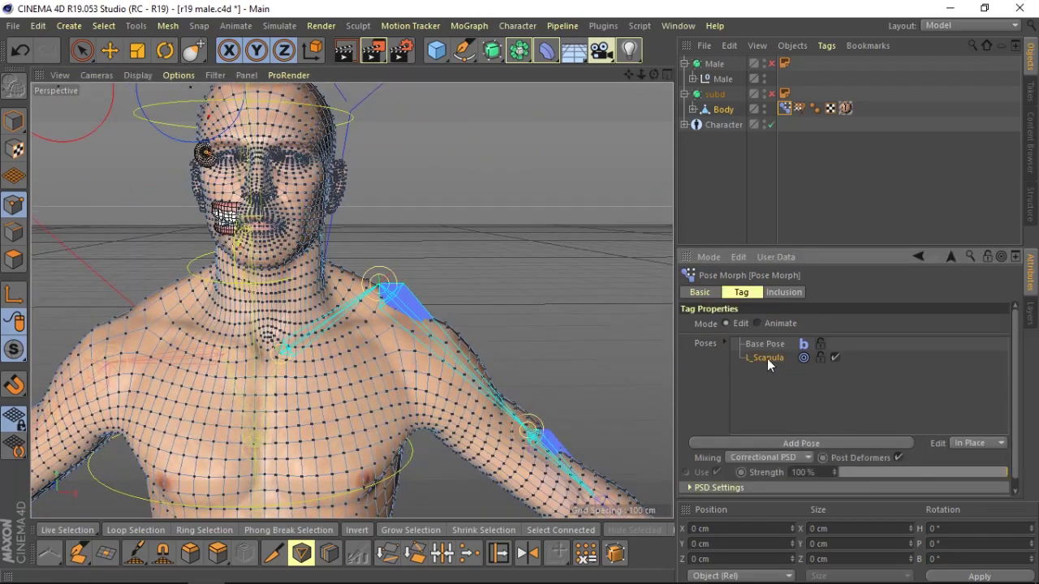
pyautogui.moveTo(640, 76); pyautogui.dragTo(647, 76)
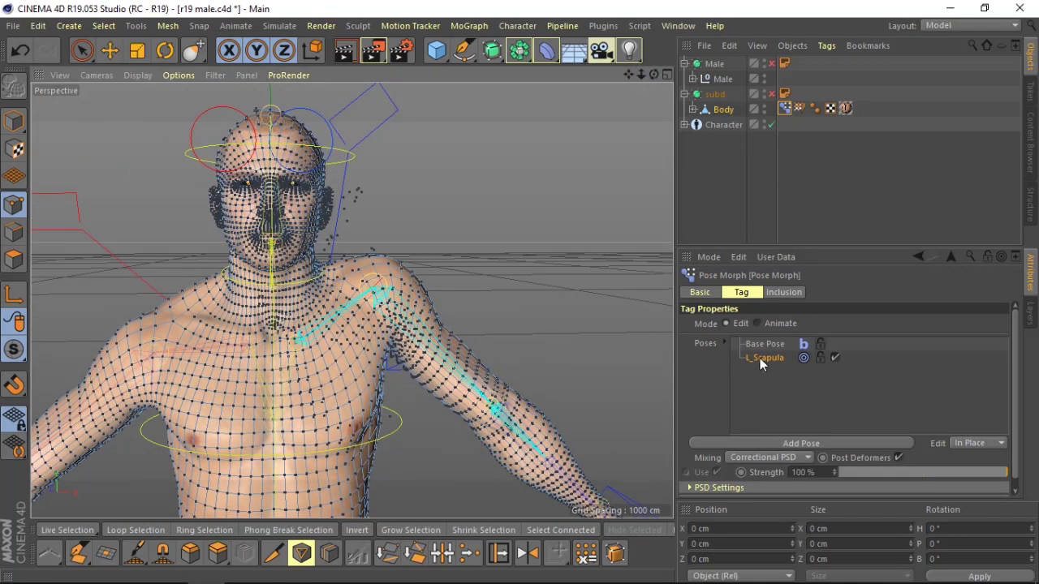
# - In Model mode, select the collar controller and reset its bank rotation to 0°
pyautogui.press('r')
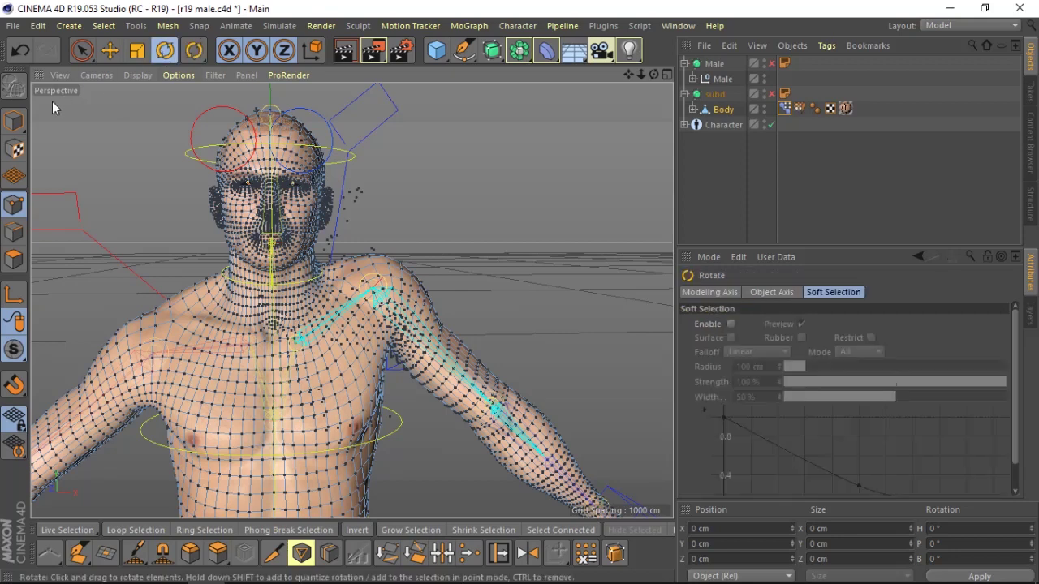
pyautogui.click(13, 121)
pyautogui.click(389, 121)
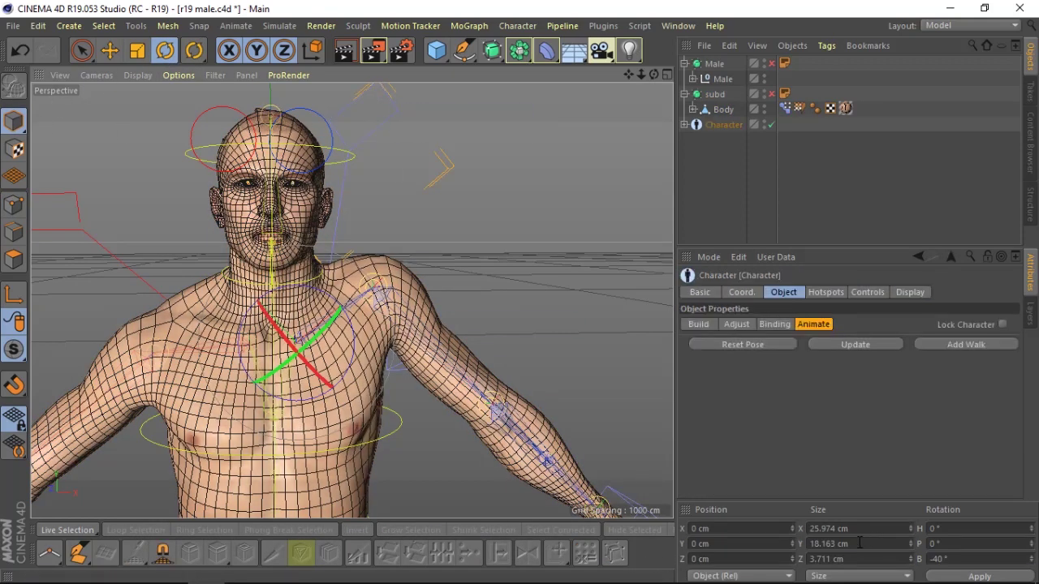
pyautogui.moveTo(948, 557); pyautogui.dragTo(931, 559)
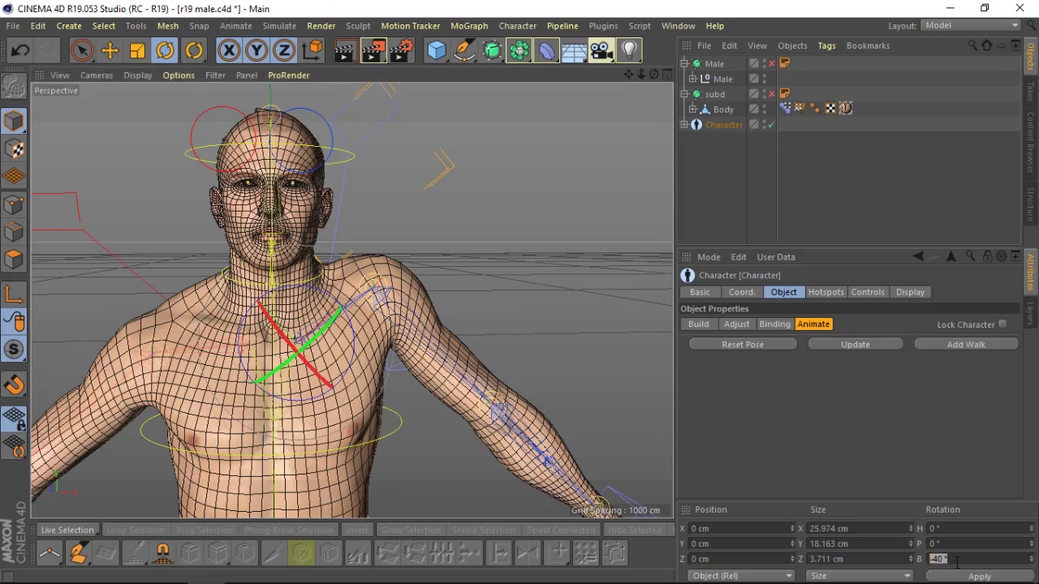
pyautogui.write('0')
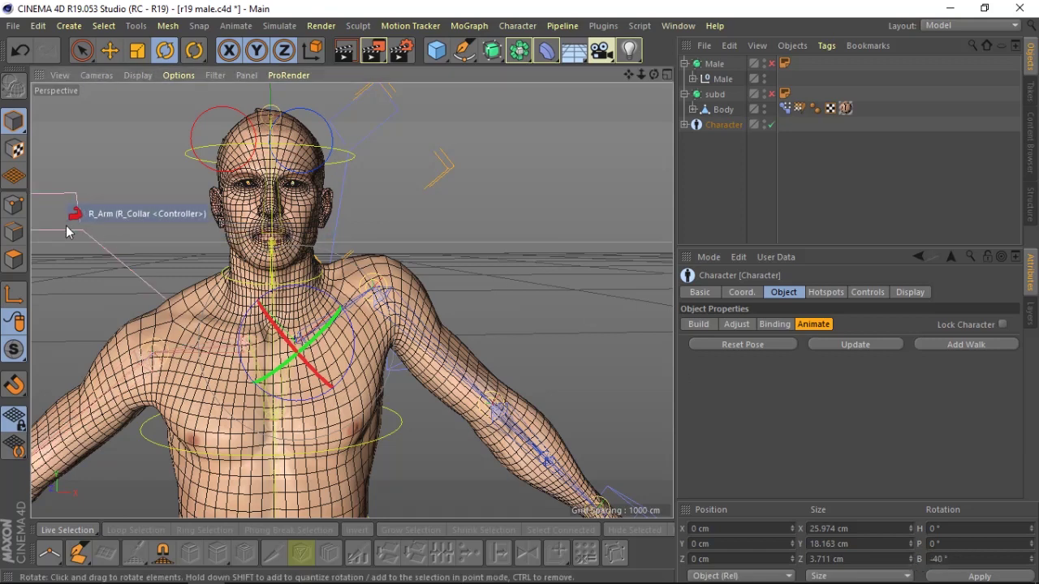
pyautogui.press('Return')
# - Rotate the collar controller to a bank of 40°
pyautogui.moveTo(280, 292); pyautogui.dragTo(228, 297)
pyautogui.moveTo(950, 559); pyautogui.dragTo(930, 559)
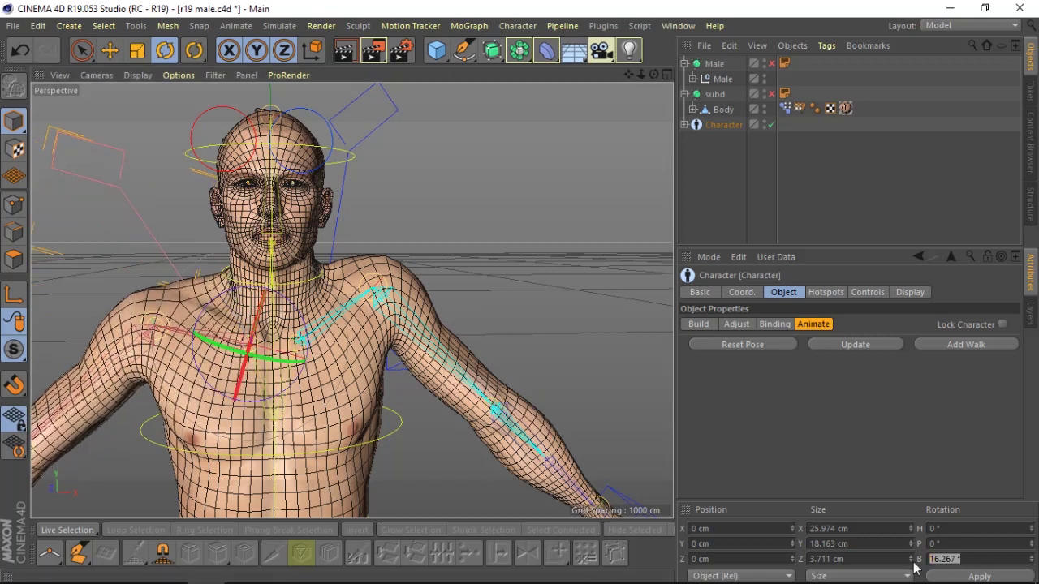
pyautogui.write('40')
pyautogui.press('Return')
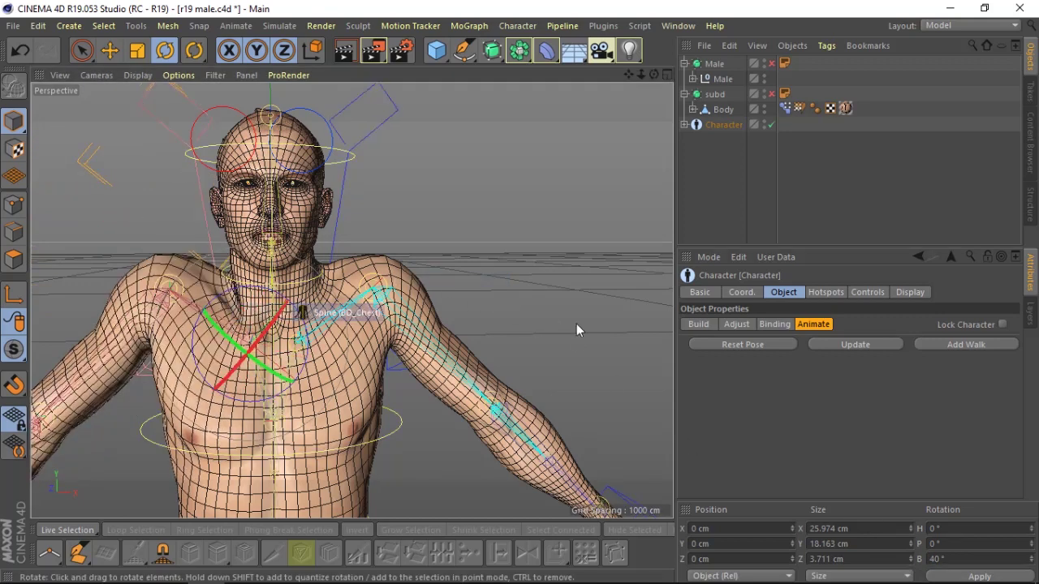
pyautogui.click(784, 108)
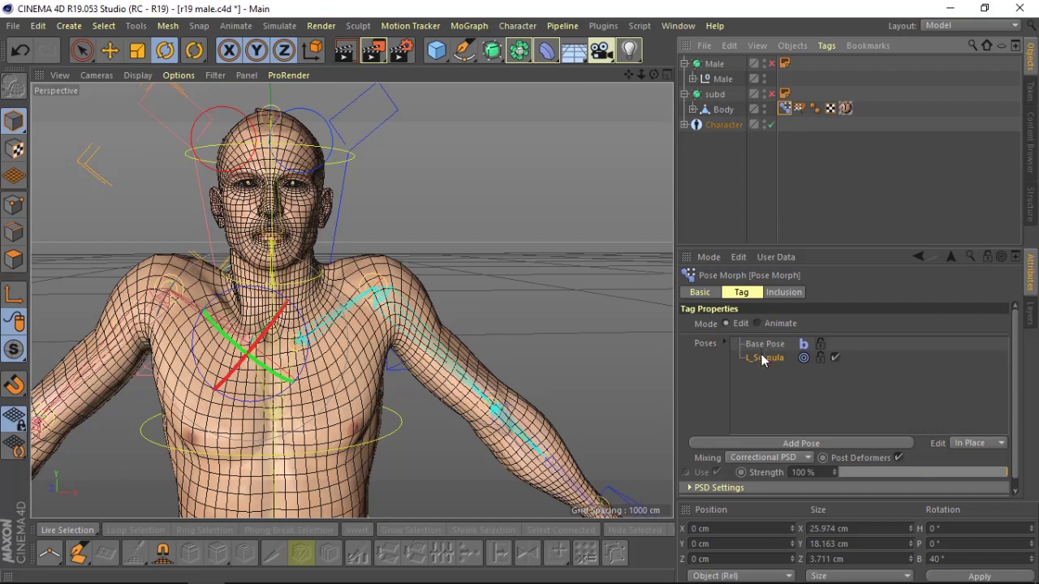
# - Copy the L_Scapula pose and paste a duplicate into the Pose Morph list
pyautogui.rightClick(761, 357)
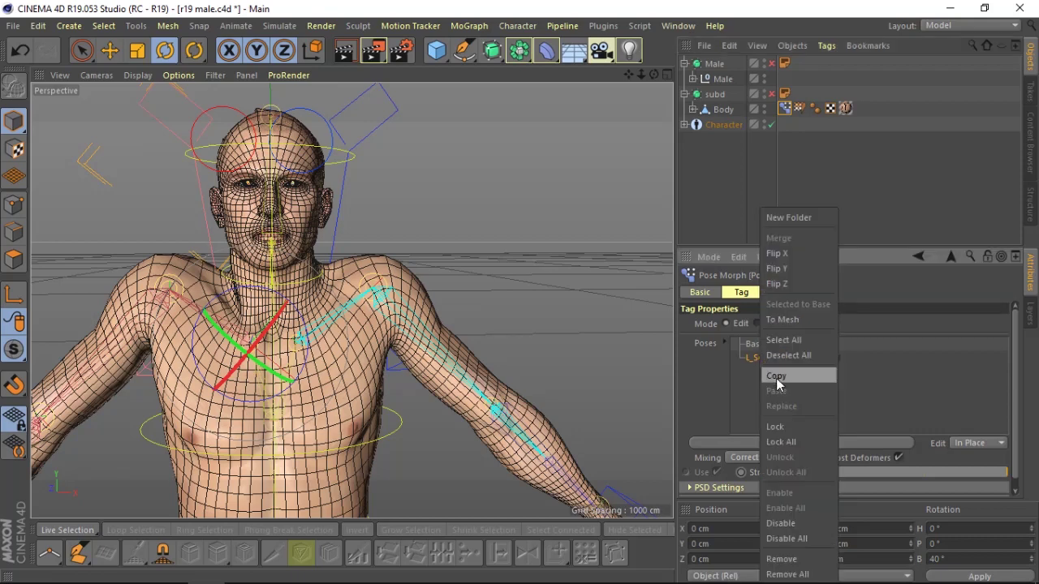
pyautogui.click(776, 377)
pyautogui.rightClick(776, 383)
pyautogui.click(790, 392)
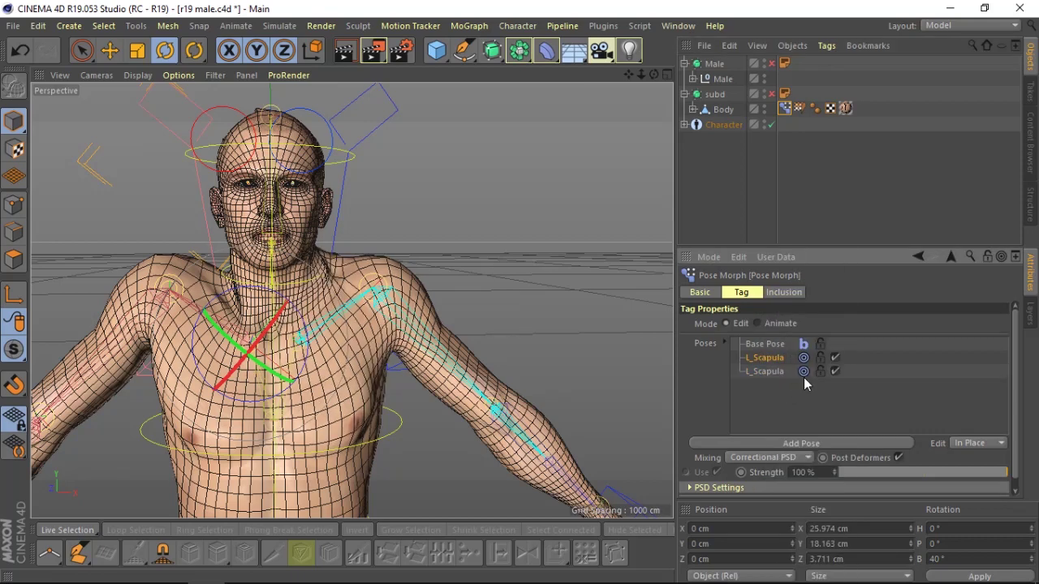
# - Rename the duplicate R_Scapula, re-enable Post Deformers, and mirror it with Flip X
pyautogui.doubleClick(764, 371)
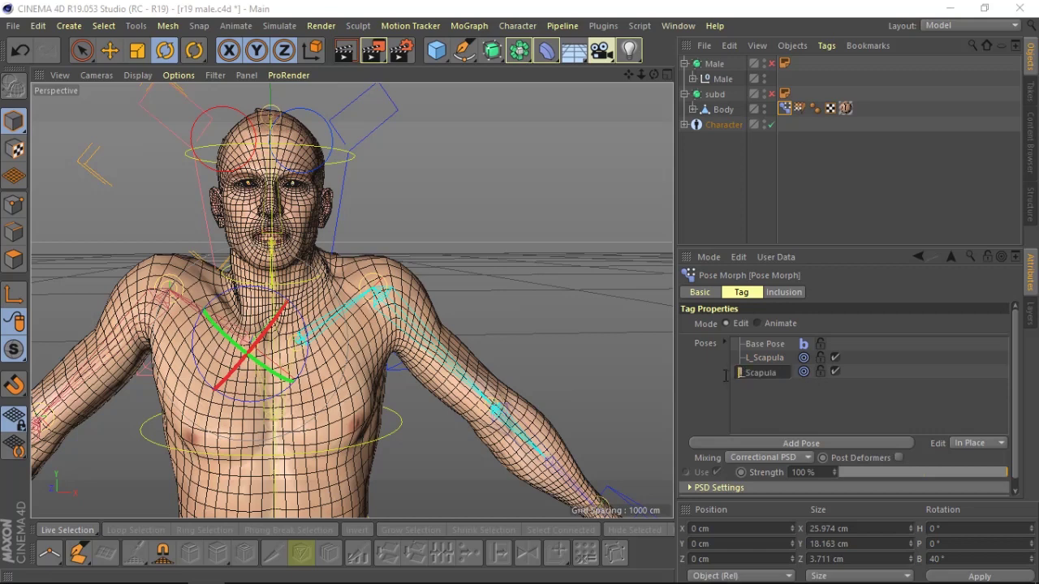
pyautogui.write('R')
pyautogui.click(778, 395)
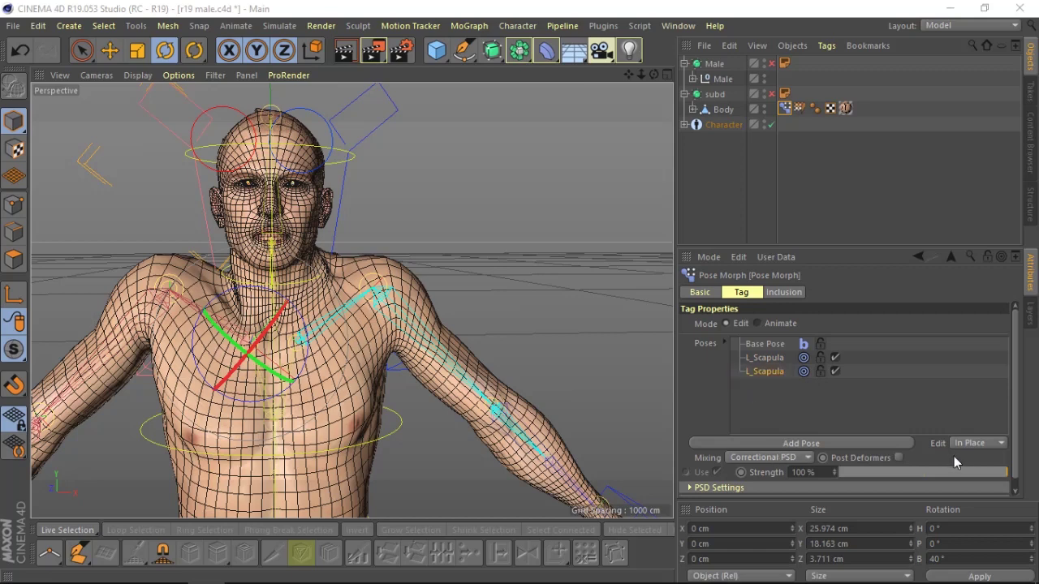
pyautogui.click(899, 458)
pyautogui.write('R')
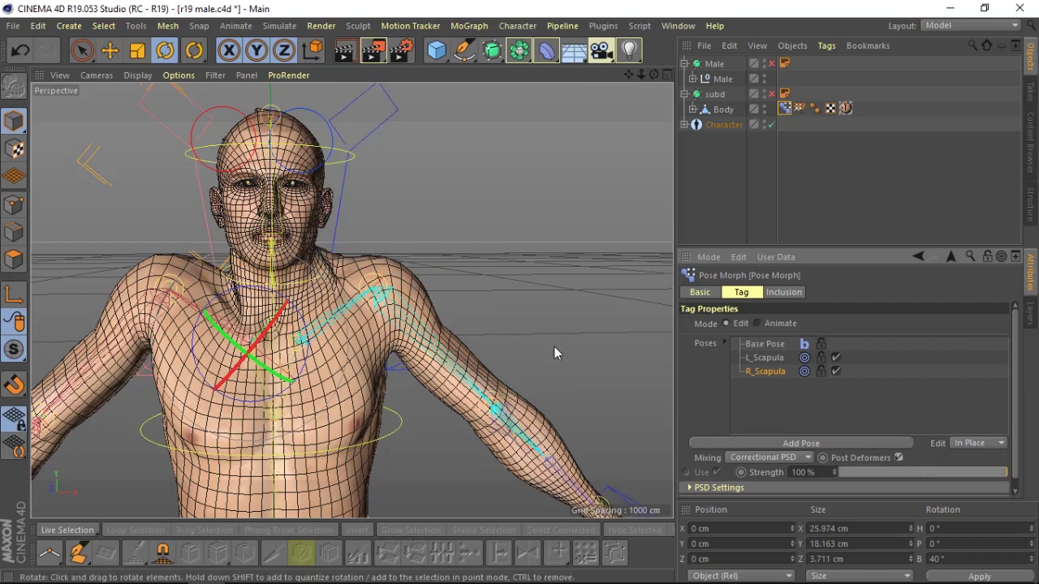
pyautogui.rightClick(769, 376)
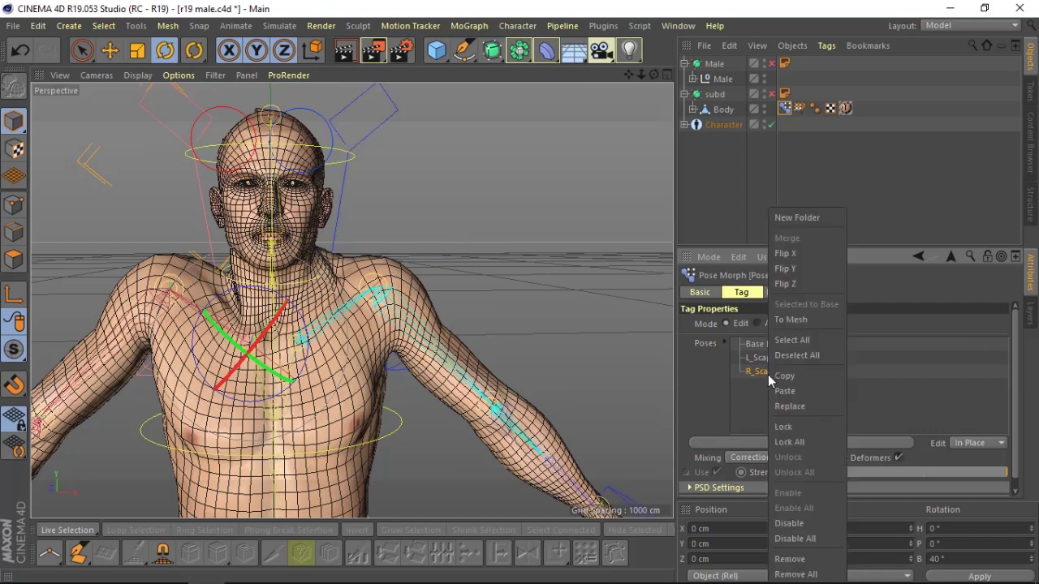
pyautogui.click(790, 253)
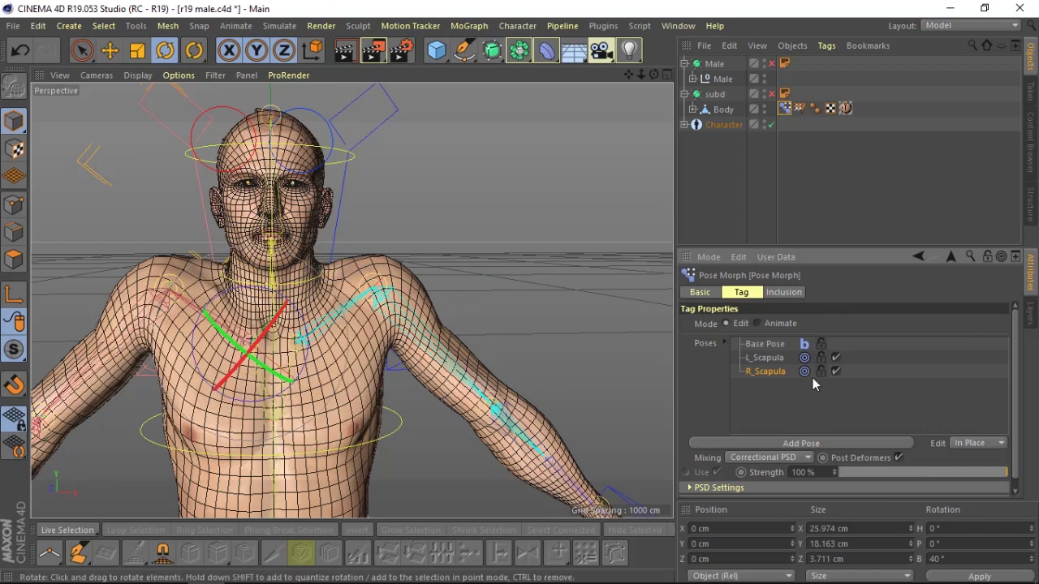
# - Reset the collar controller's bank rotation to 0°
pyautogui.click(386, 119)
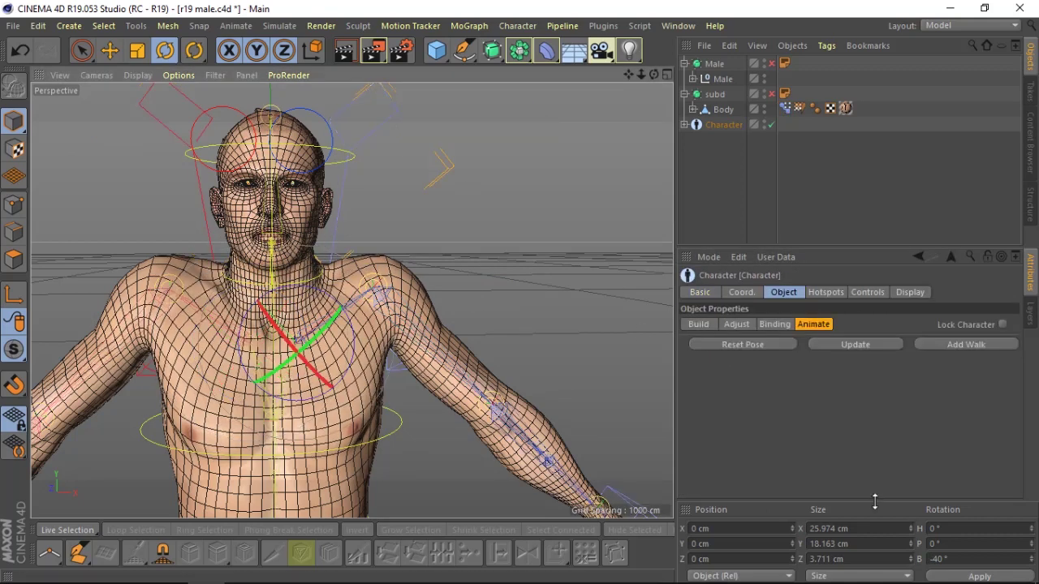
pyautogui.doubleClick(940, 559)
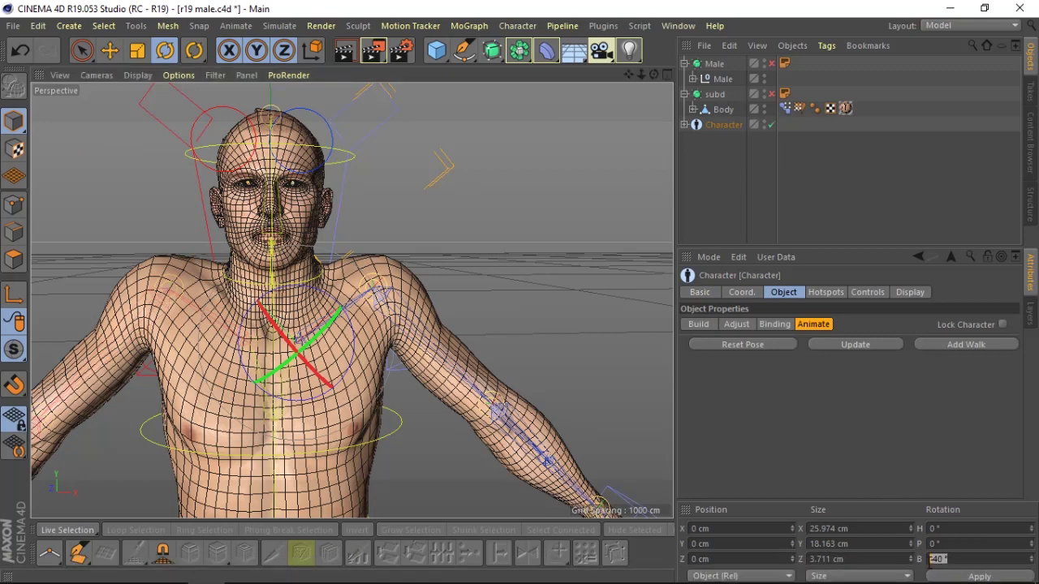
pyautogui.write('0')
pyautogui.press('Return')
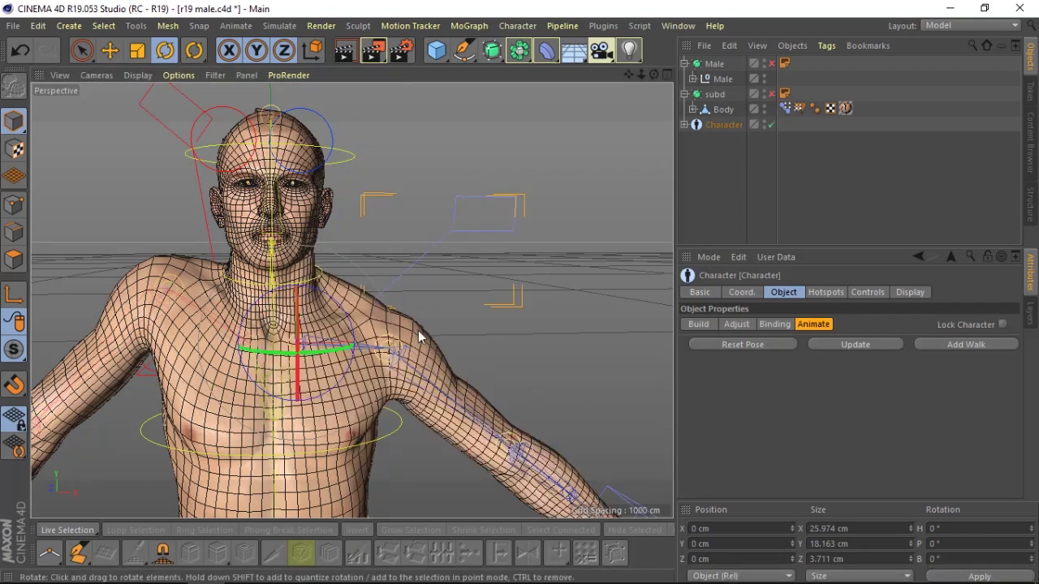
# - Expand the Pose Morph tag's PSD Settings and set the R_Scapula pose from the current rig
pyautogui.click(789, 107)
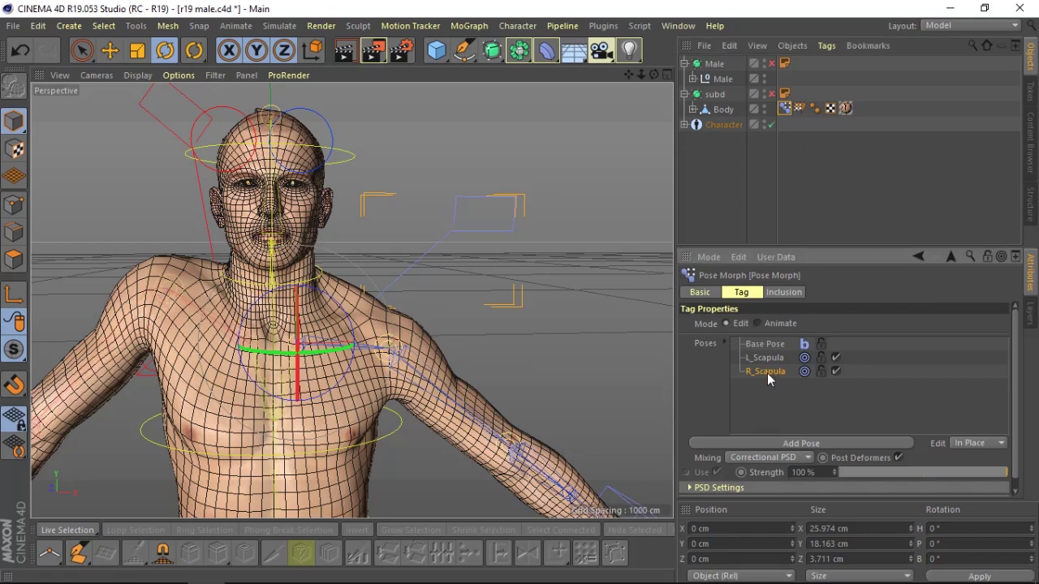
pyautogui.moveTo(1014, 385); pyautogui.dragTo(1012, 444)
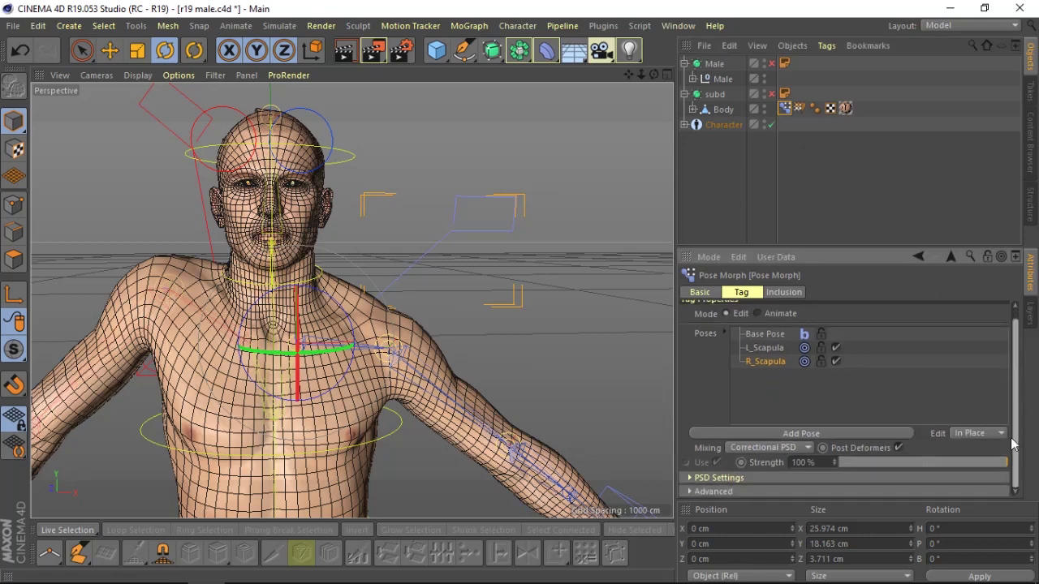
pyautogui.click(691, 478)
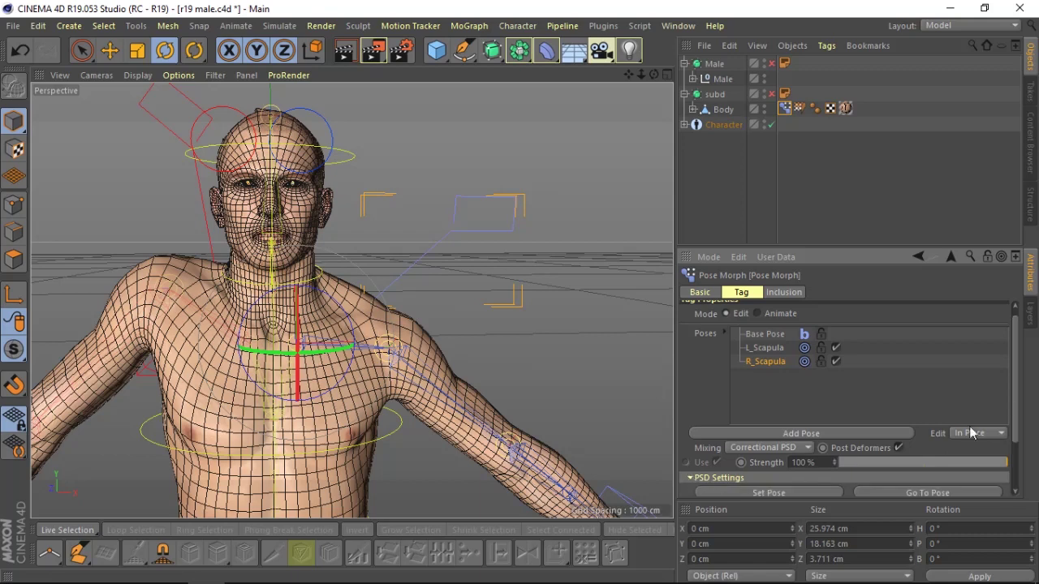
pyautogui.scroll(-3, 1012, 393)
pyautogui.scroll(-1, 935, 460)
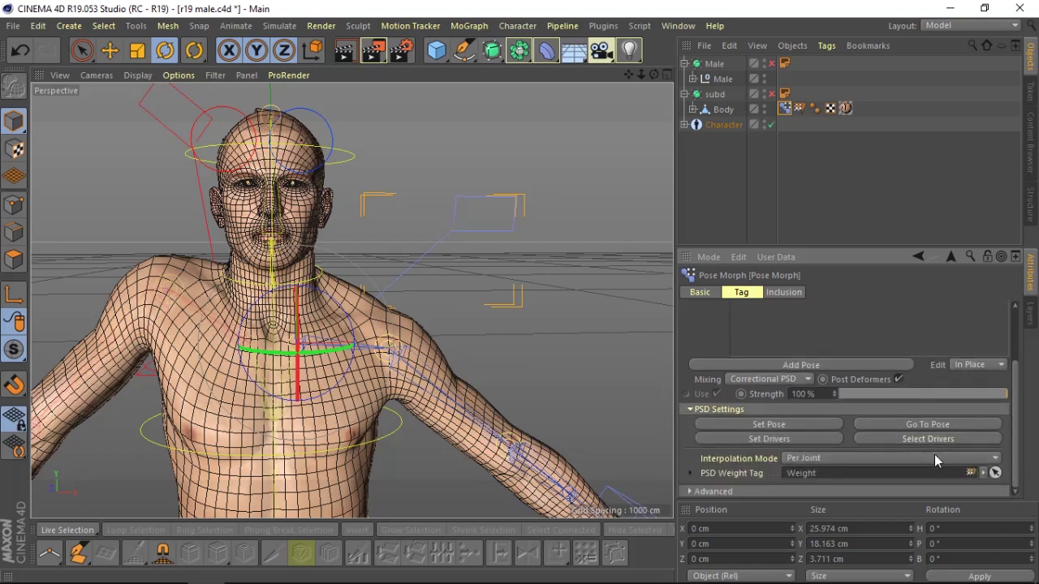
pyautogui.click(765, 427)
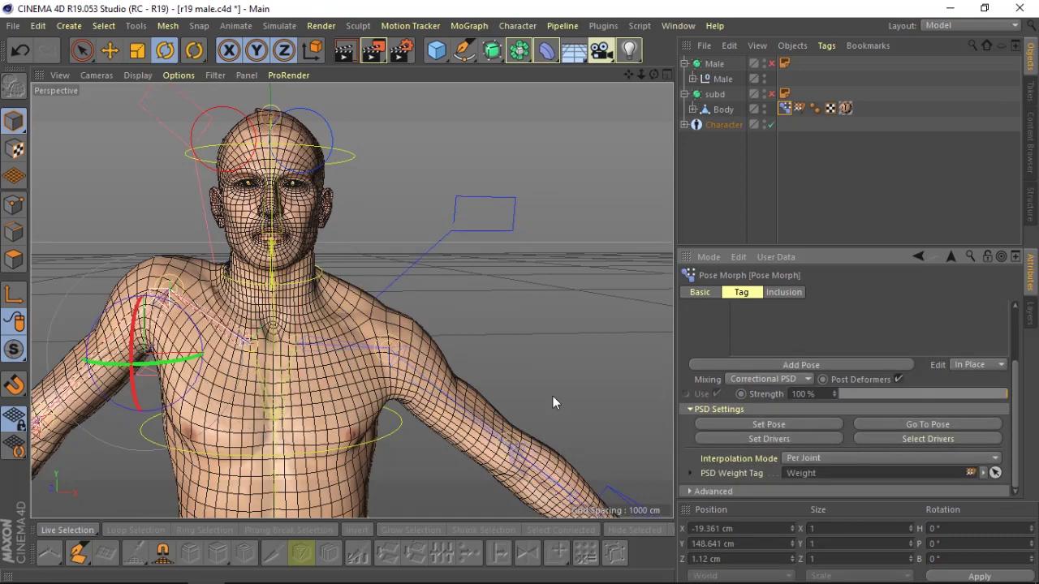
# - Hide the Body mesh and orbit the view around the rig
pyautogui.click(764, 91)
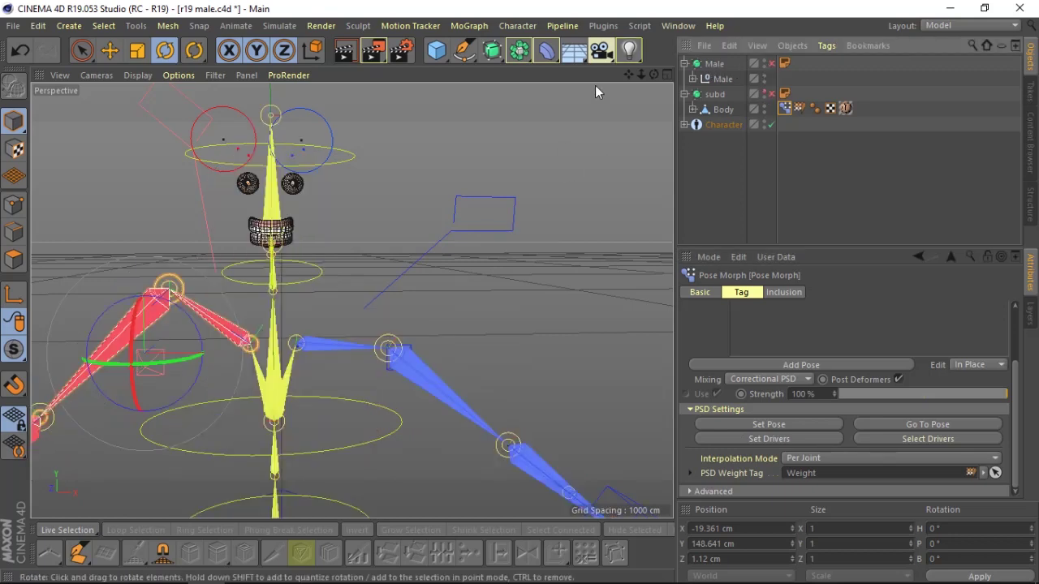
pyautogui.moveTo(649, 72); pyautogui.dragTo(645, 74)
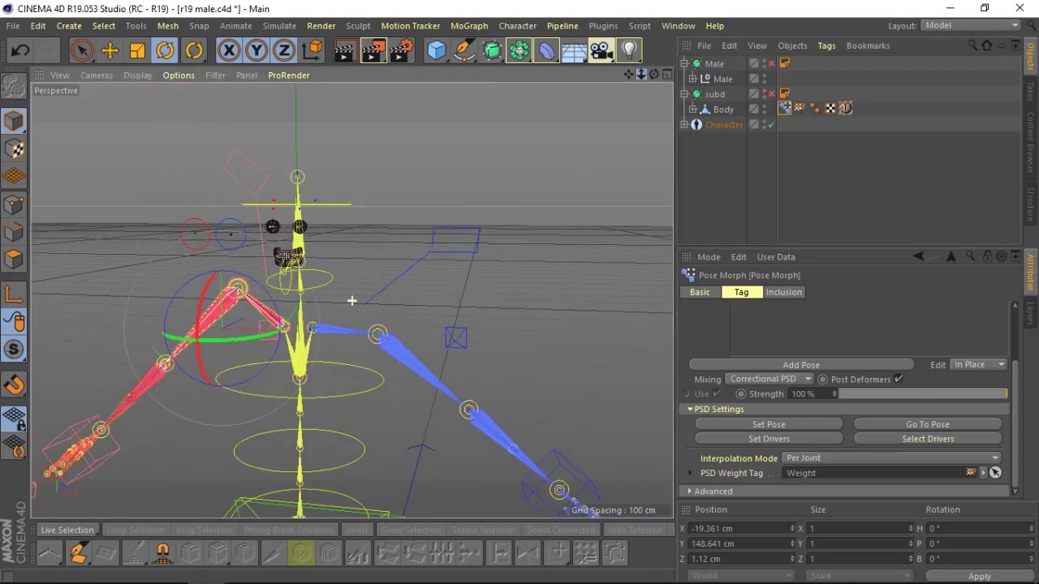
pyautogui.moveTo(352, 301); pyautogui.dragTo(570, 174)
pyautogui.click(565, 205)
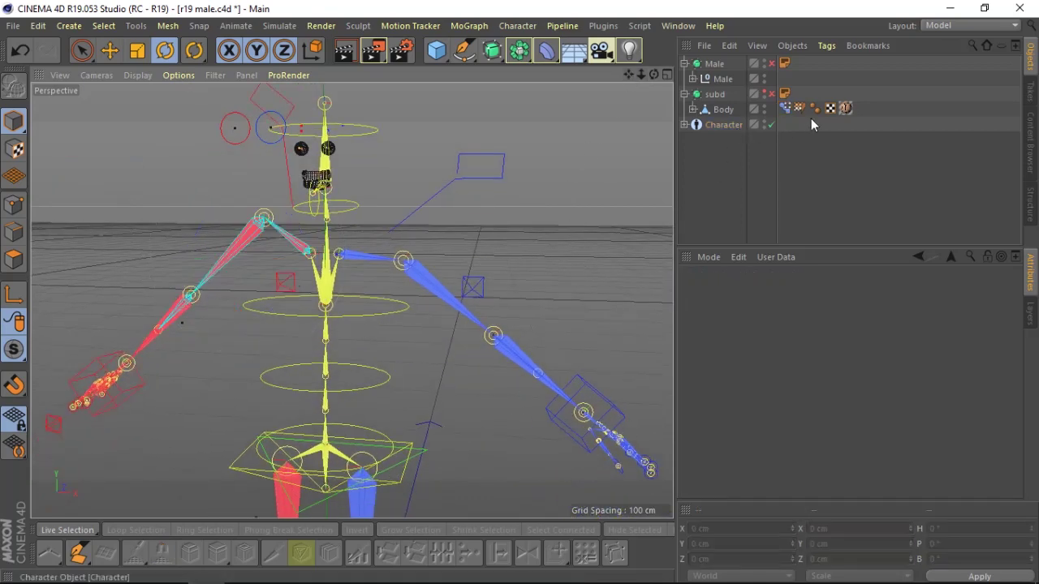
# - Switch between the L_Scapula and R_Scapula poses, then select the Character and left collar control
pyautogui.click(786, 112)
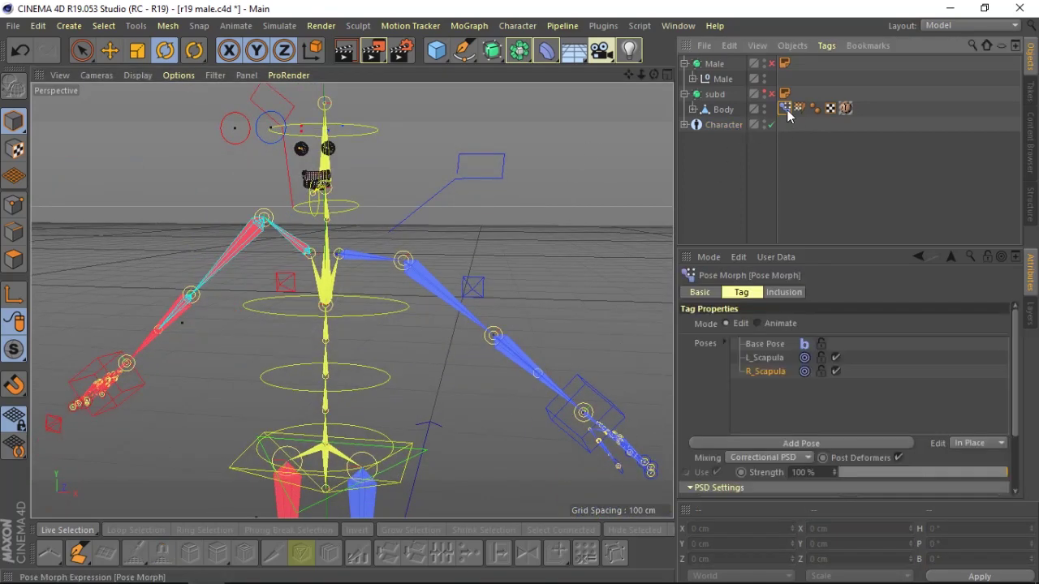
pyautogui.click(757, 361)
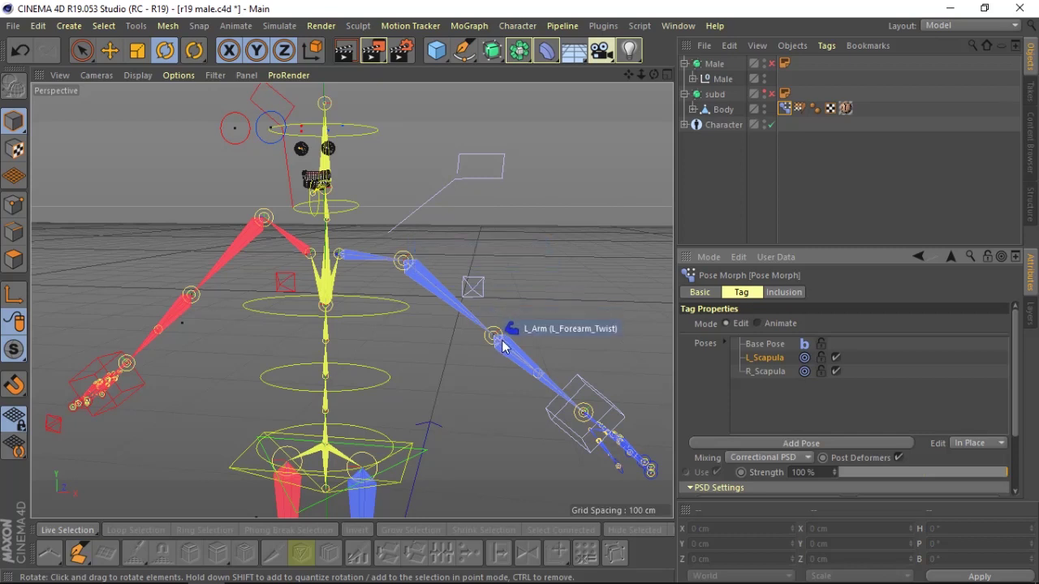
pyautogui.click(762, 371)
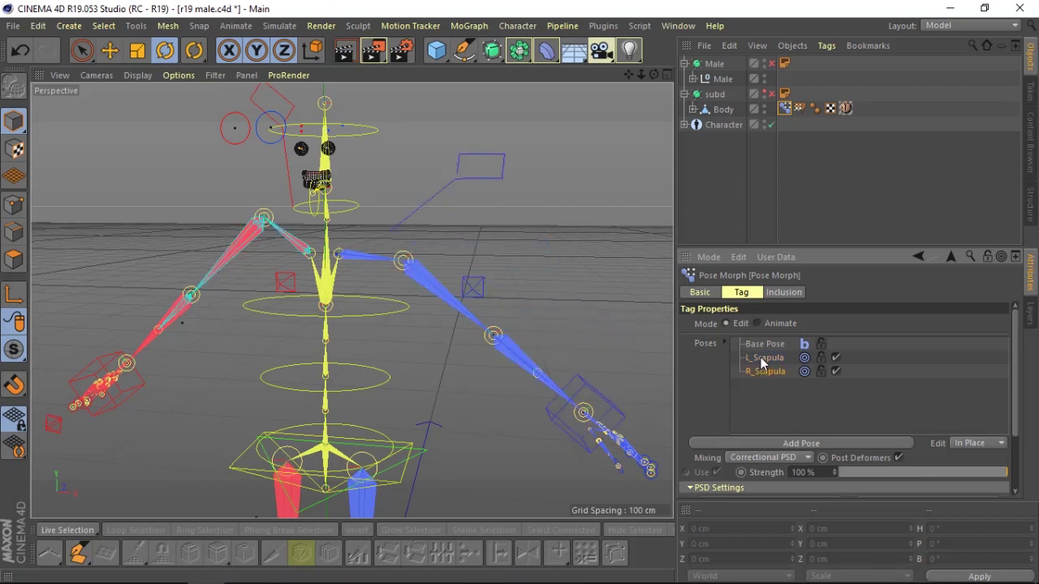
pyautogui.click(761, 360)
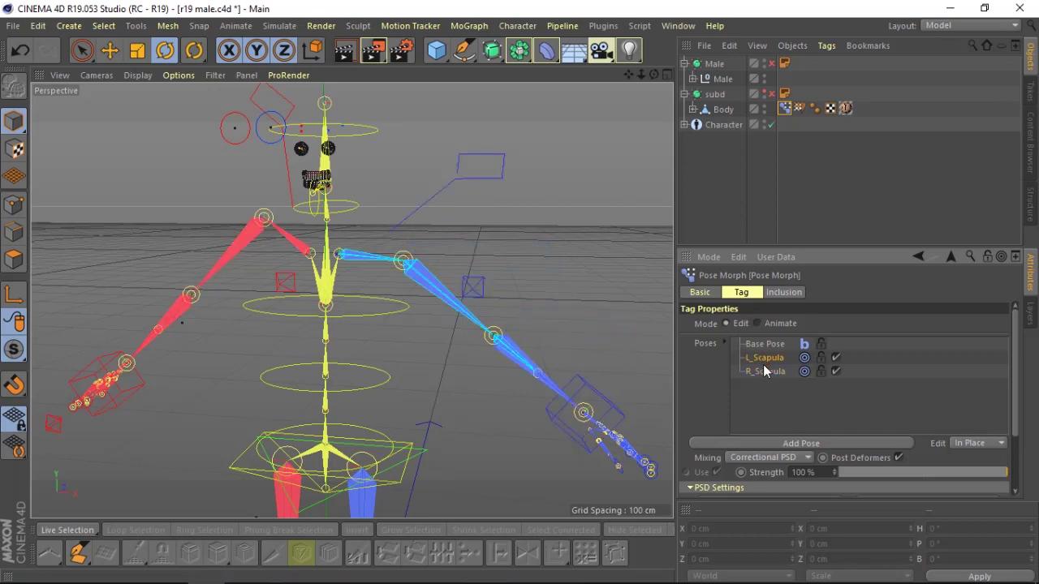
pyautogui.click(447, 283)
pyautogui.click(361, 256)
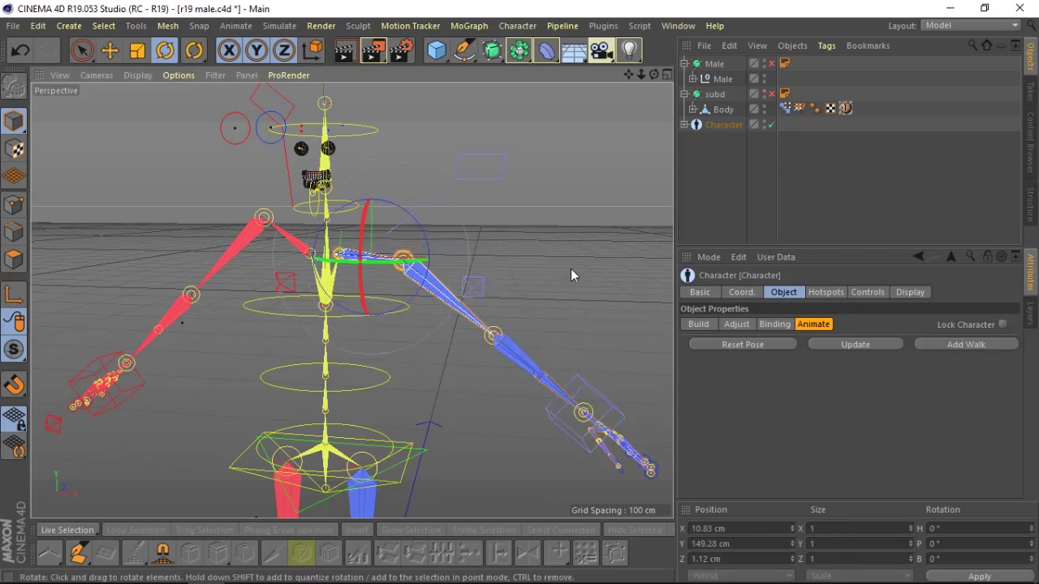
# - Select the left collar control and review the Pose Morph tag's settings
pyautogui.click(454, 276)
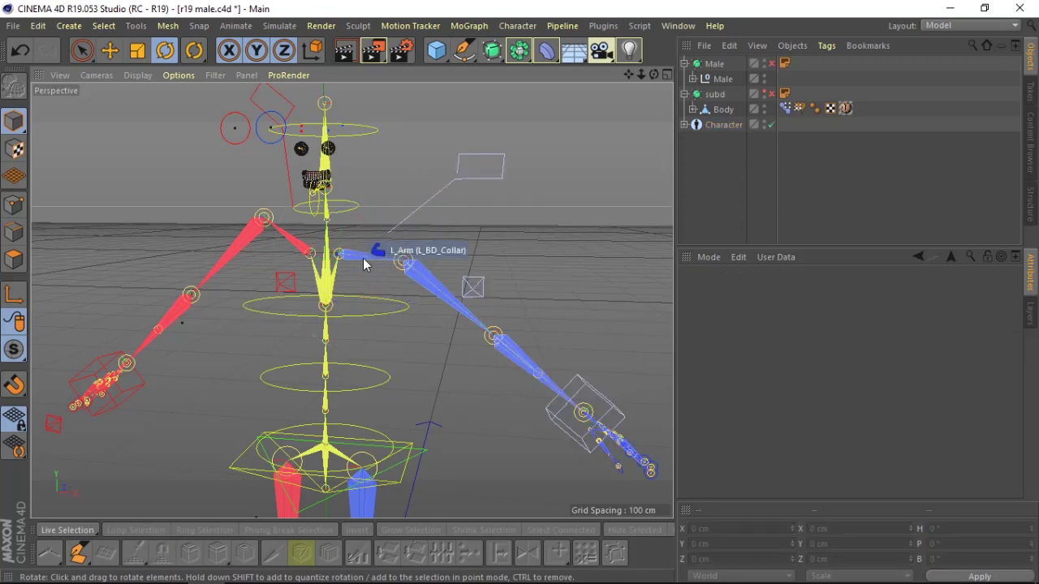
pyautogui.click(363, 258)
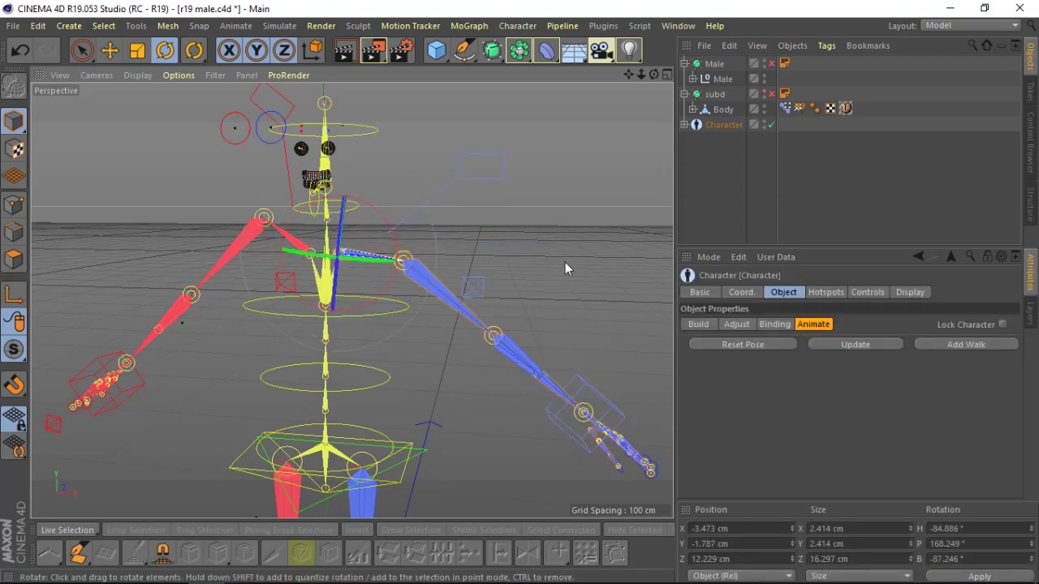
pyautogui.click(786, 108)
pyautogui.scroll(-3, 1020, 358)
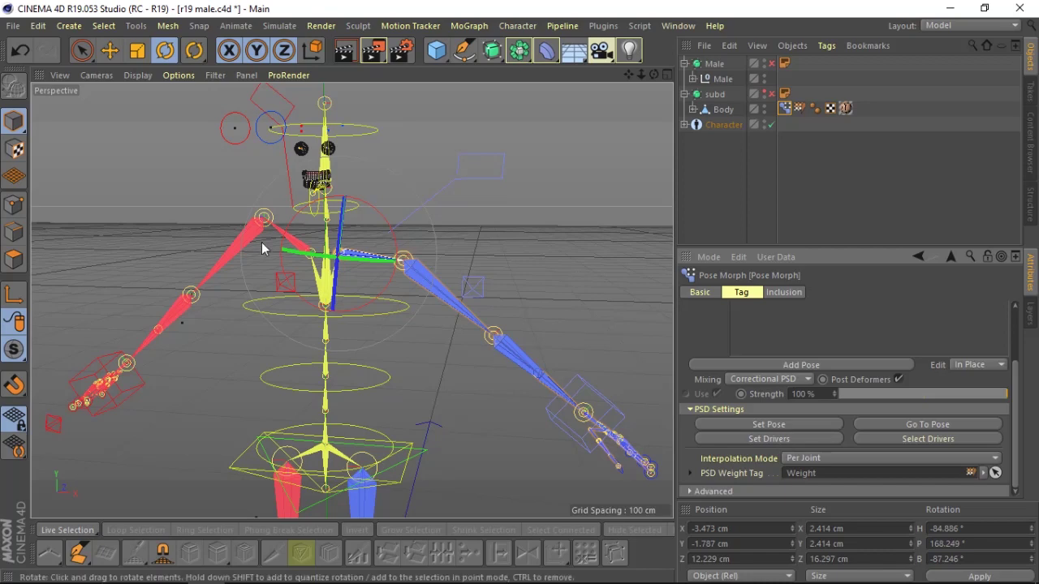
pyautogui.click(786, 109)
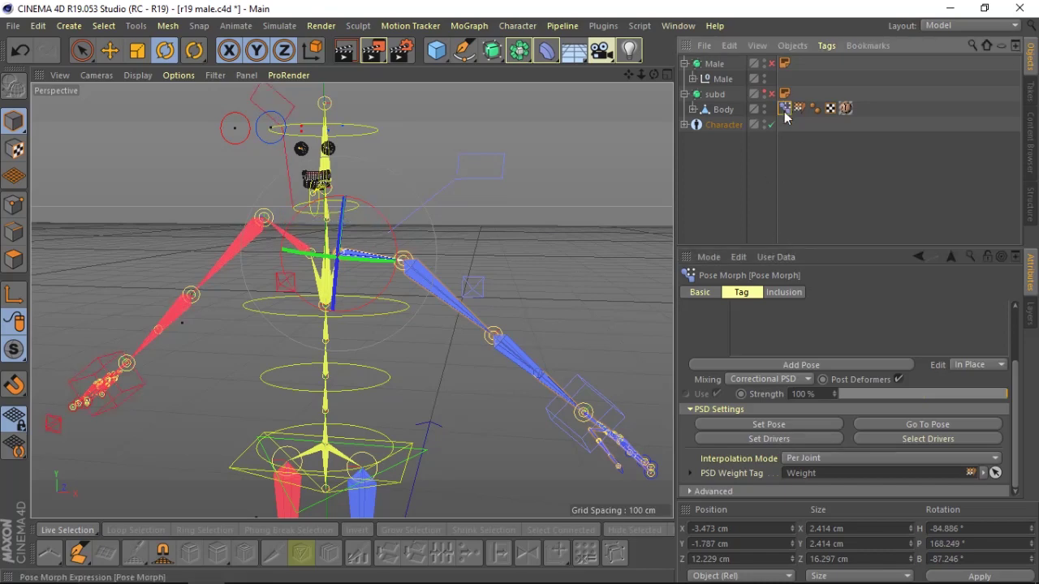
pyautogui.moveTo(1011, 371); pyautogui.dragTo(1025, 315)
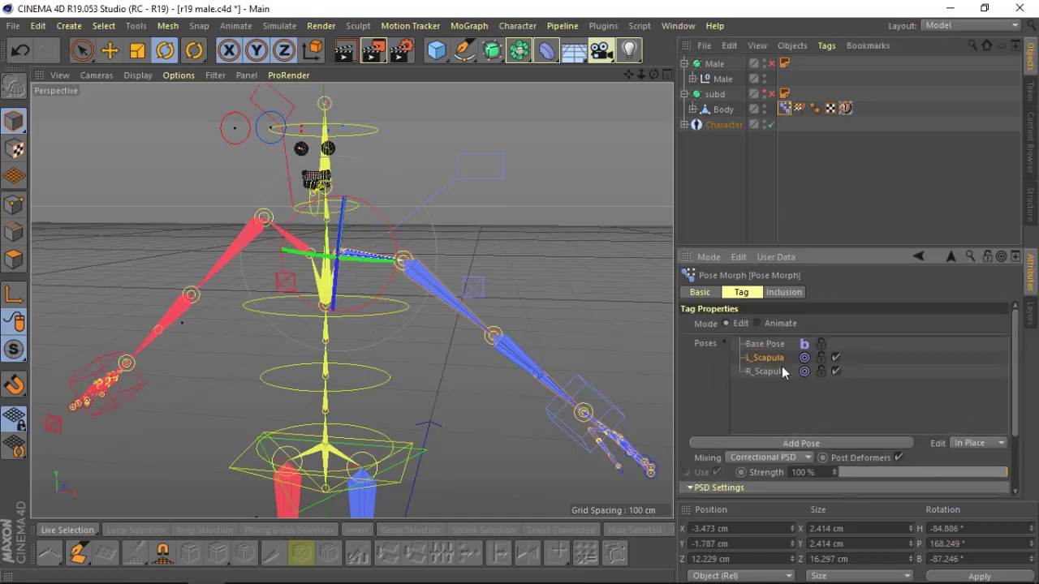
# - Select the right collar control, set drivers for R_Scapula, and switch to a four-view layout
pyautogui.click(489, 239)
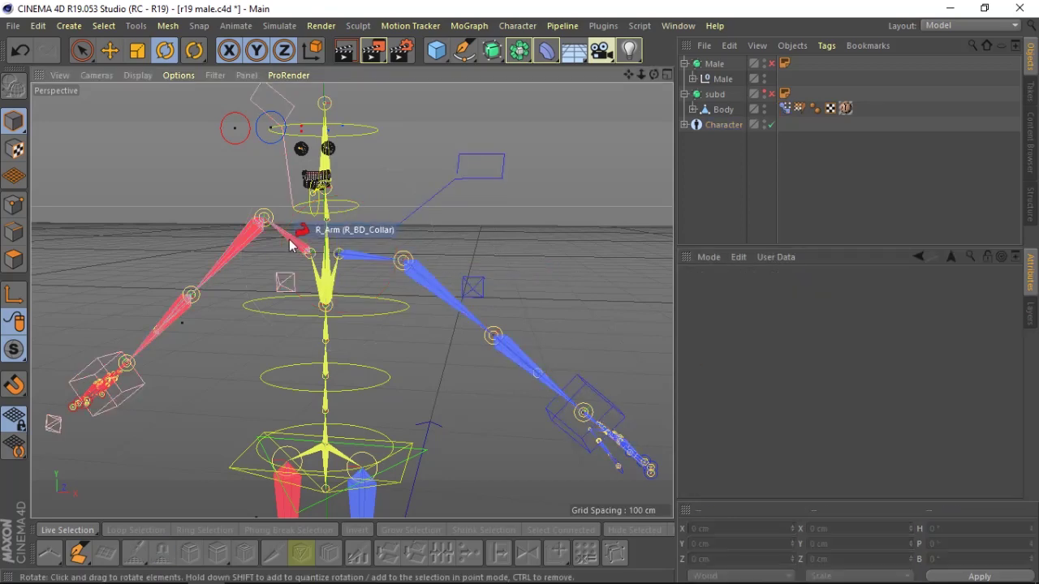
pyautogui.click(291, 242)
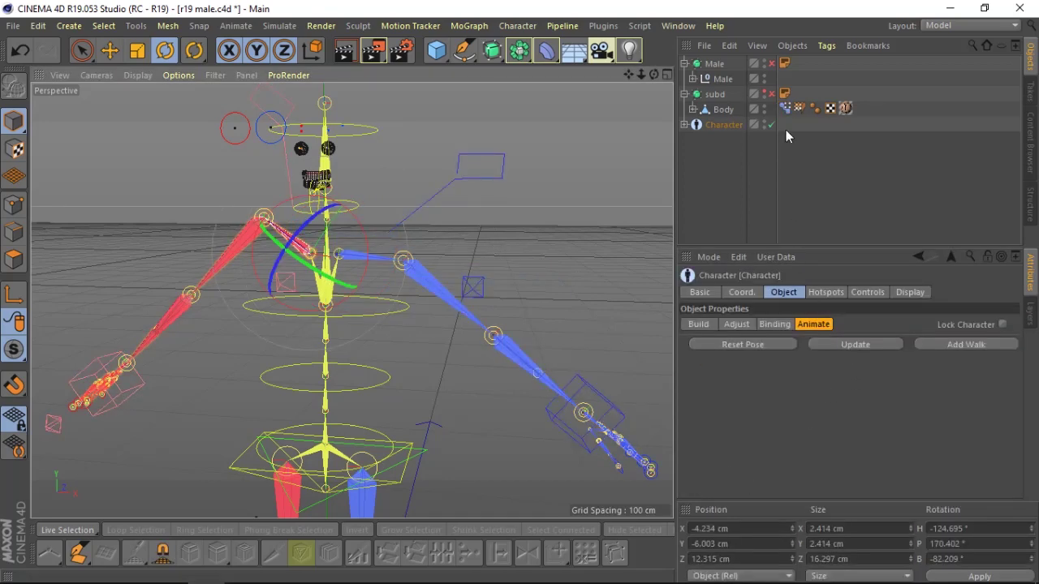
pyautogui.click(786, 109)
pyautogui.moveTo(1016, 378); pyautogui.dragTo(1017, 402)
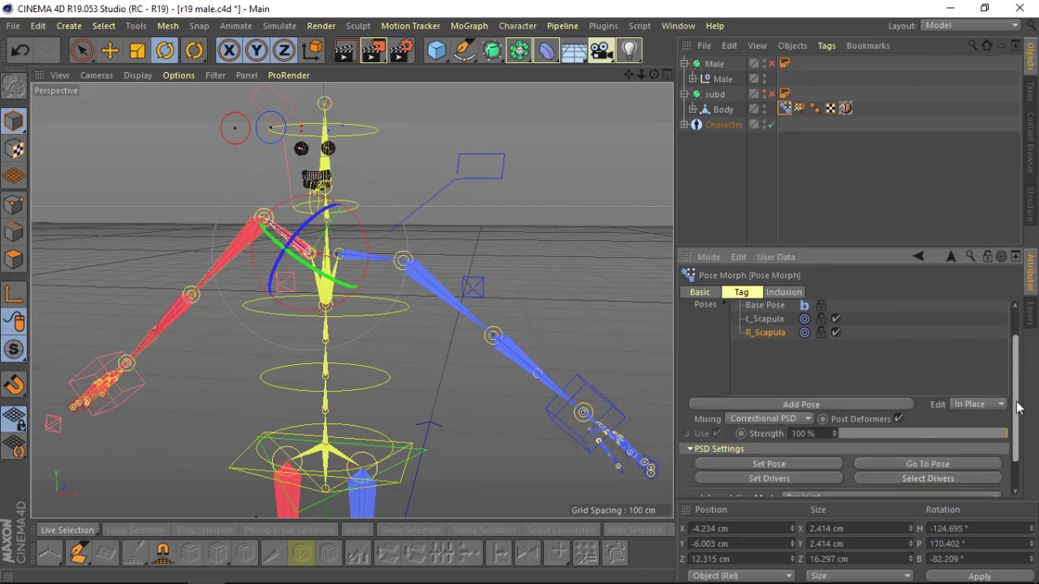
pyautogui.click(749, 478)
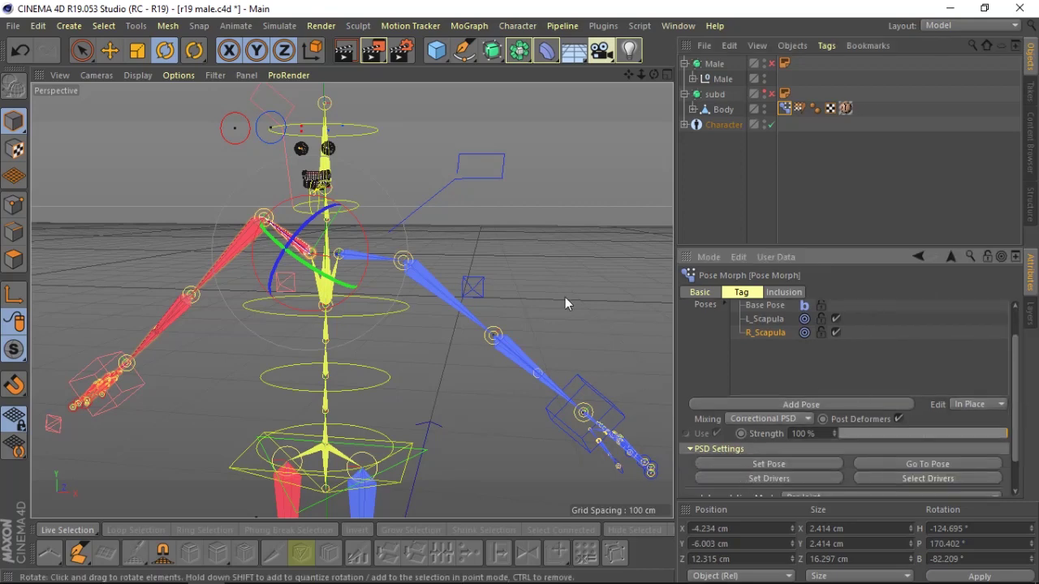
pyautogui.click(667, 74)
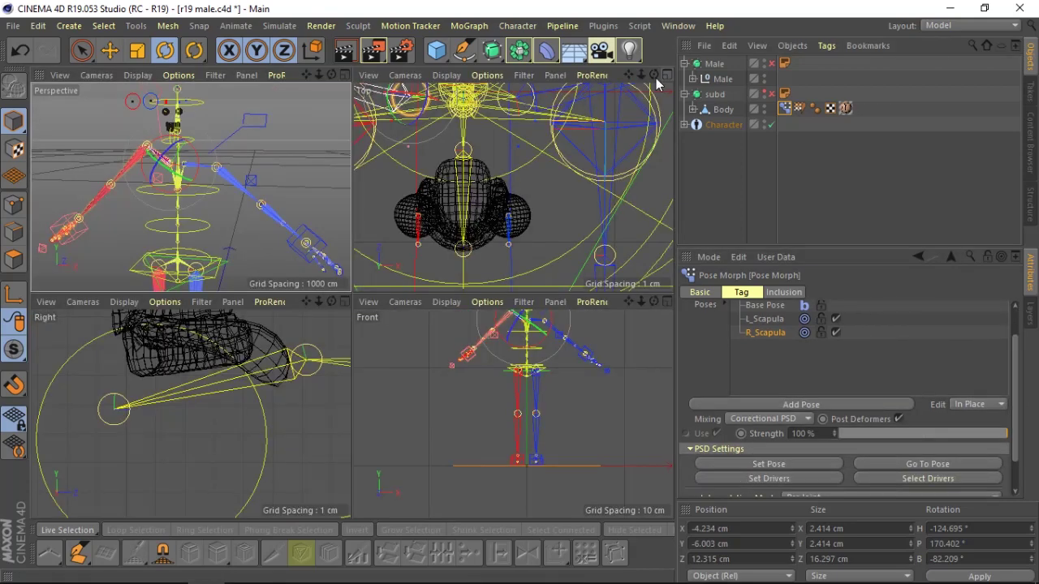
# - Return to the single Perspective view, reset the Character rig's pose, and unhide the Body mesh
pyautogui.click(345, 75)
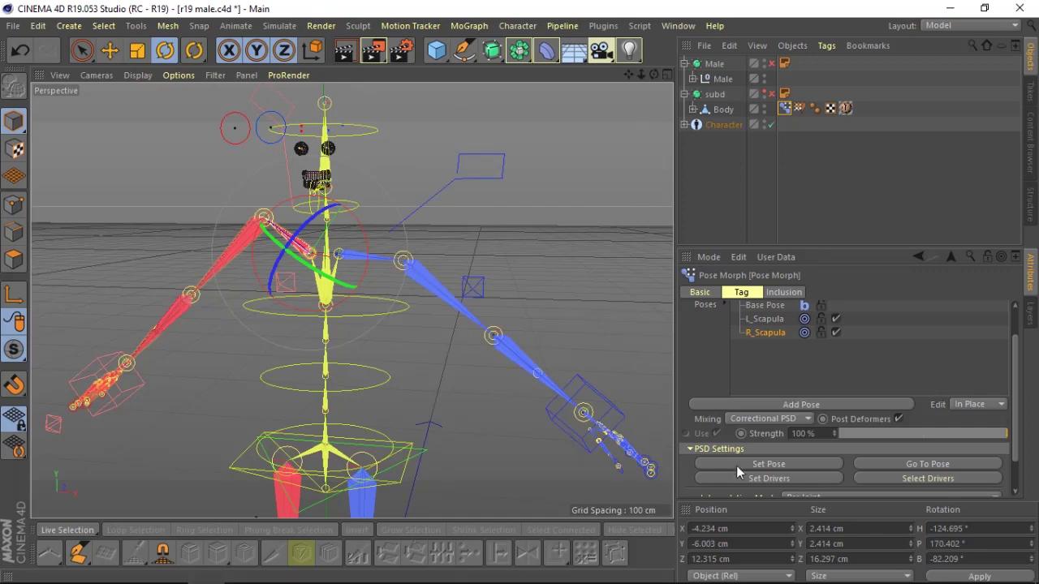
pyautogui.click(733, 126)
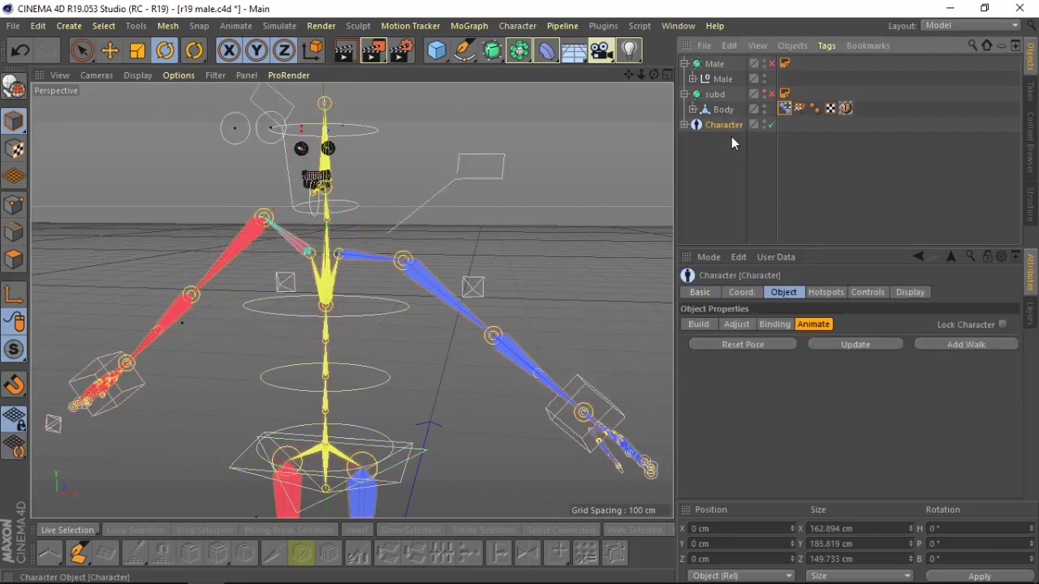
pyautogui.click(742, 345)
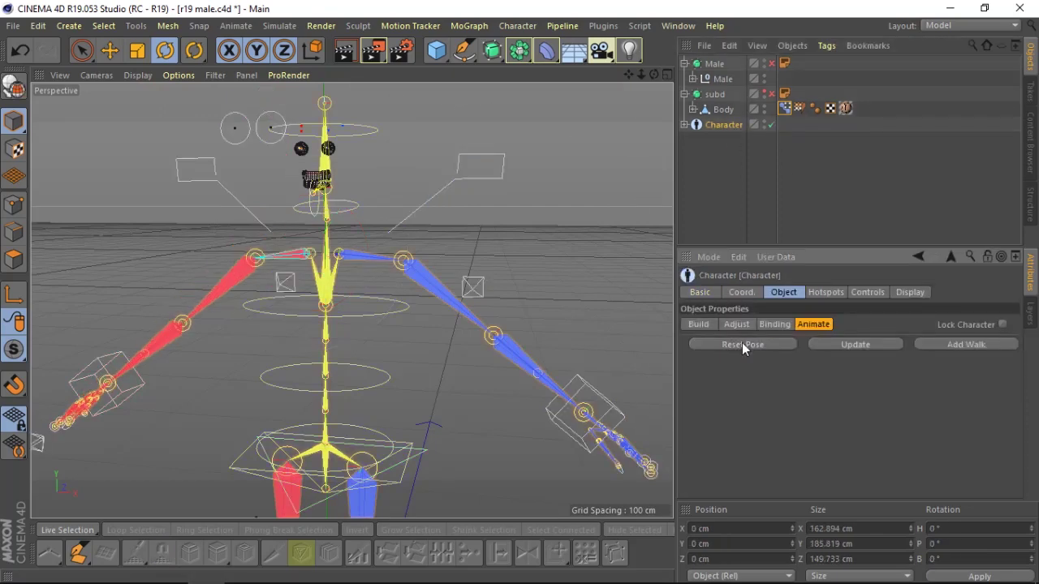
pyautogui.click(764, 91)
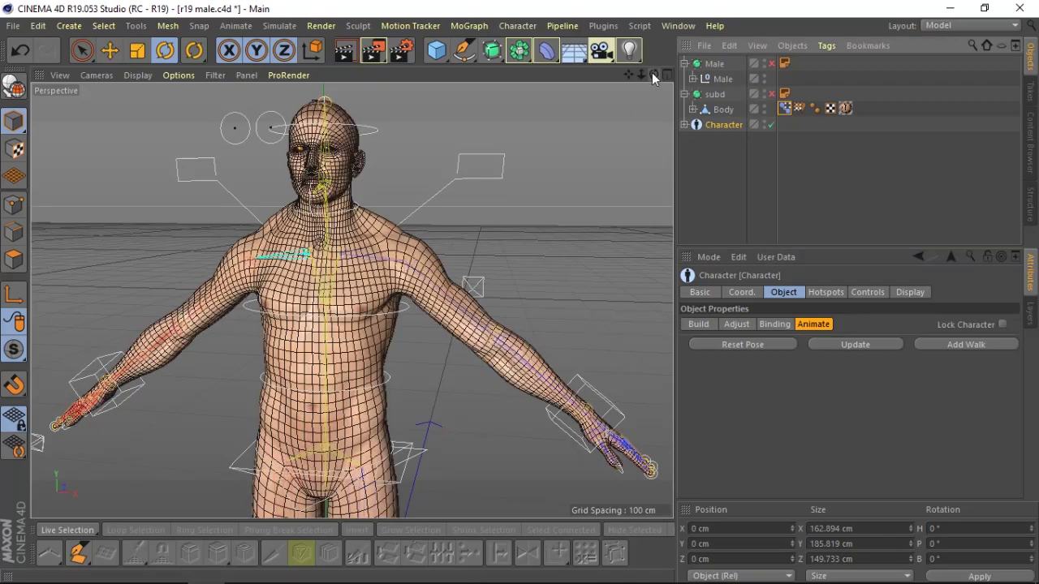
pyautogui.moveTo(652, 73); pyautogui.dragTo(340, 79)
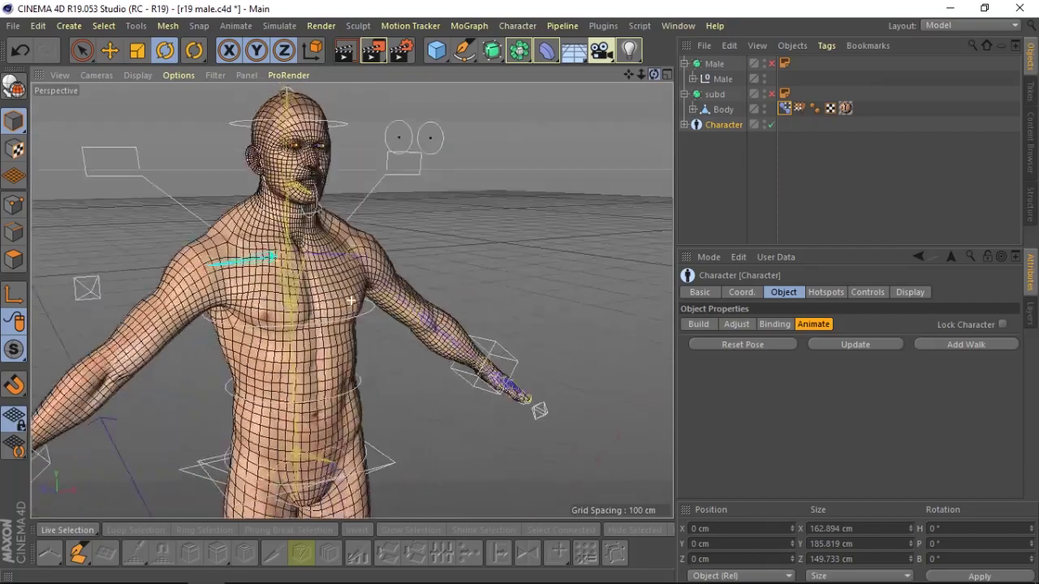
pyautogui.moveTo(654, 73)
pyautogui.mouseDown()
pyautogui.moveTo(628, 73)
pyautogui.moveTo(670, 81)
pyautogui.mouseUp()
pyautogui.click(785, 110)
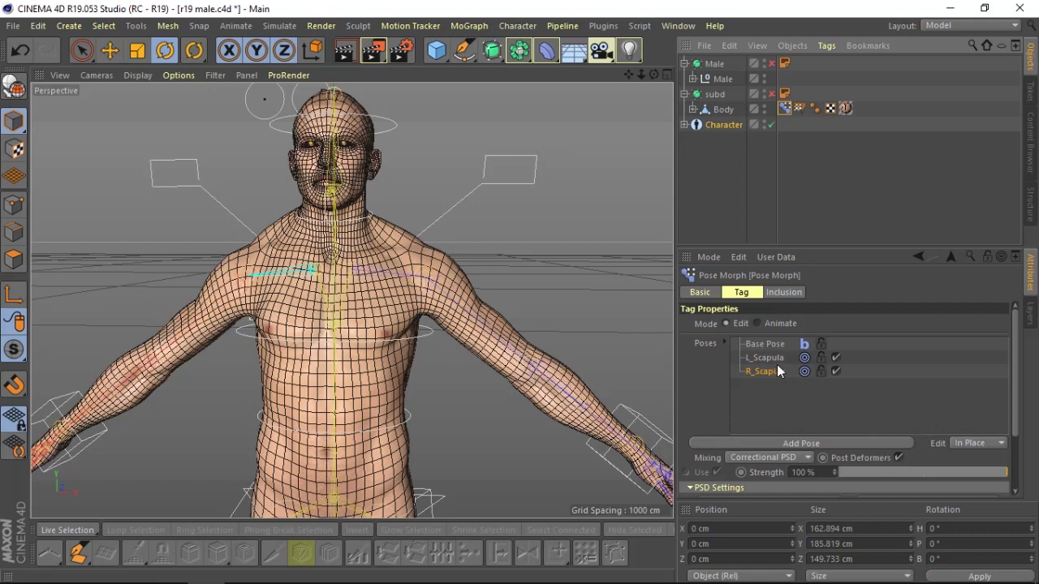
# - Set the Pose Morph tag to Animate mode and enable Auto Weighting for R_Scapula and L_Scapula
pyautogui.click(765, 322)
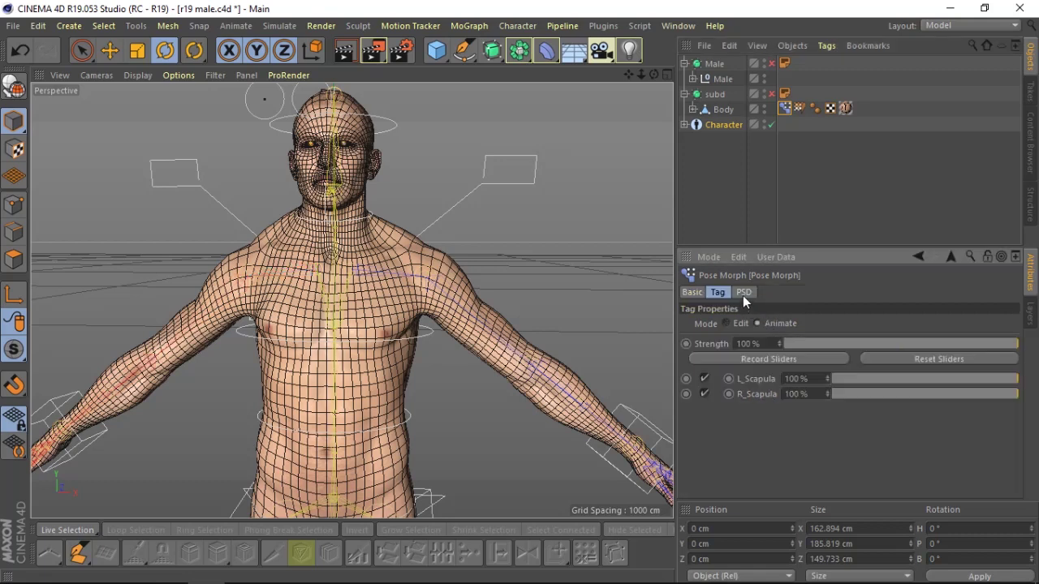
pyautogui.click(743, 294)
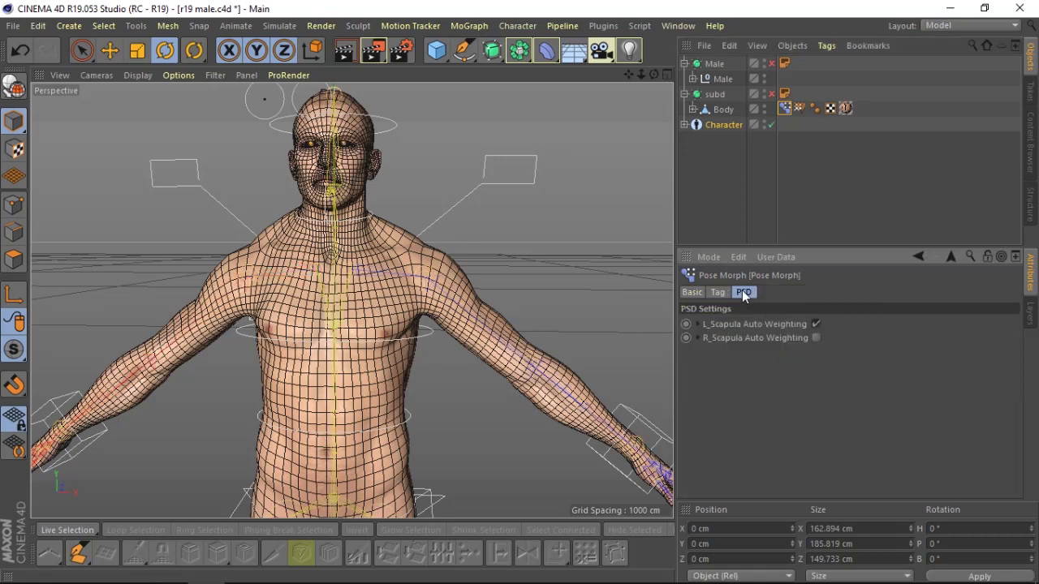
pyautogui.click(815, 336)
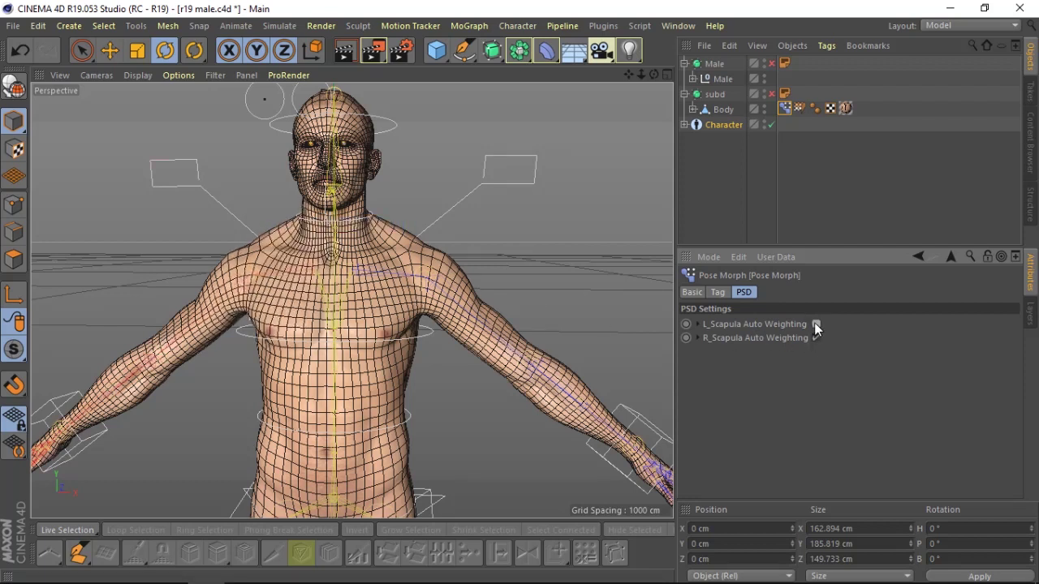
pyautogui.click(816, 325)
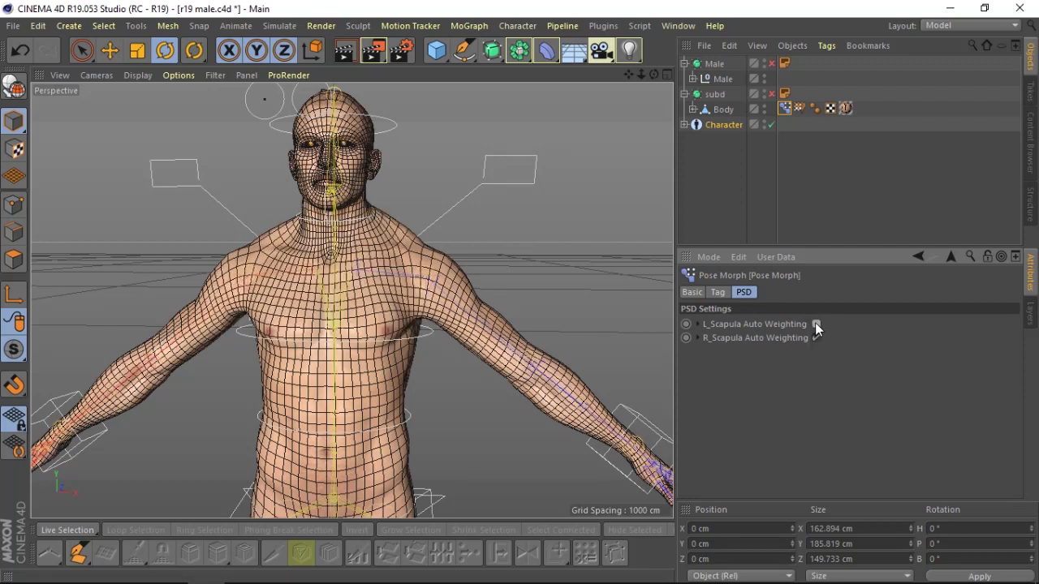
pyautogui.click(718, 293)
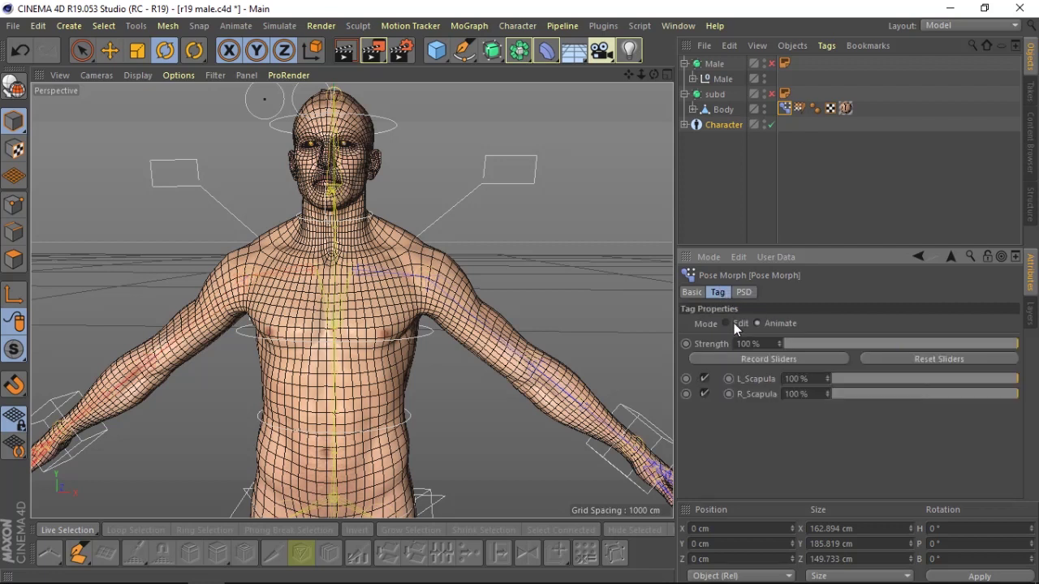
pyautogui.click(734, 323)
pyautogui.click(762, 321)
pyautogui.click(188, 161)
# - Test the correctives by rotating the right collar about 34° and the left about 32.6°
pyautogui.click(192, 168)
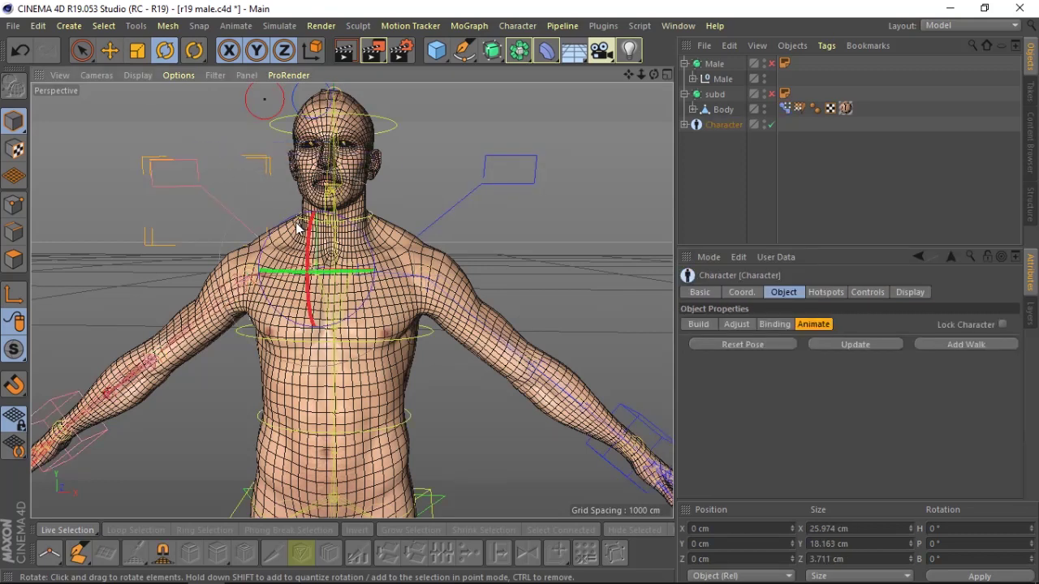
pyautogui.moveTo(295, 214); pyautogui.dragTo(324, 214)
pyautogui.click(463, 202)
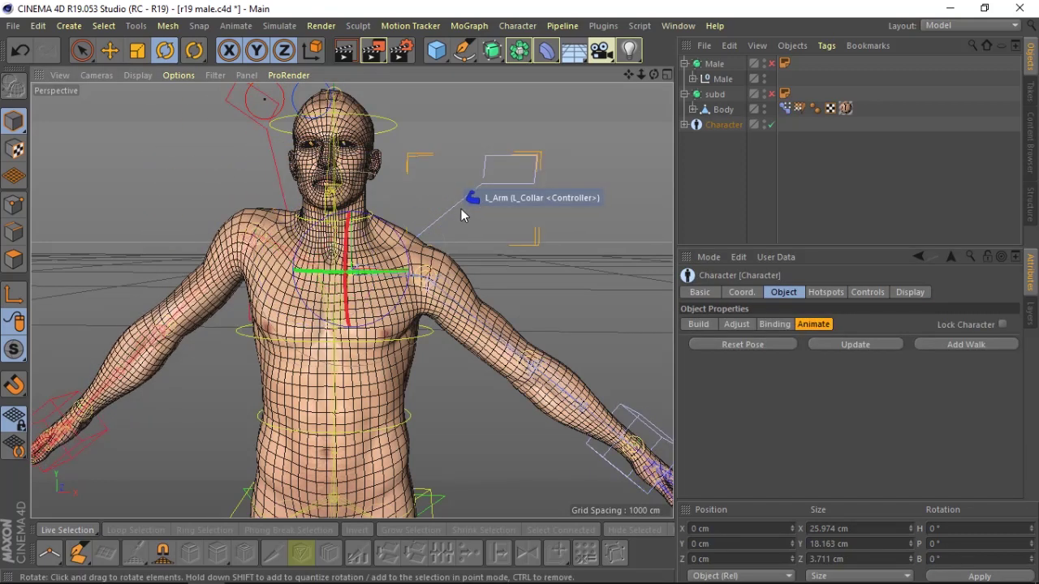
pyautogui.moveTo(463, 202)
pyautogui.mouseDown()
pyautogui.moveTo(387, 204)
pyautogui.moveTo(394, 232)
pyautogui.mouseUp()
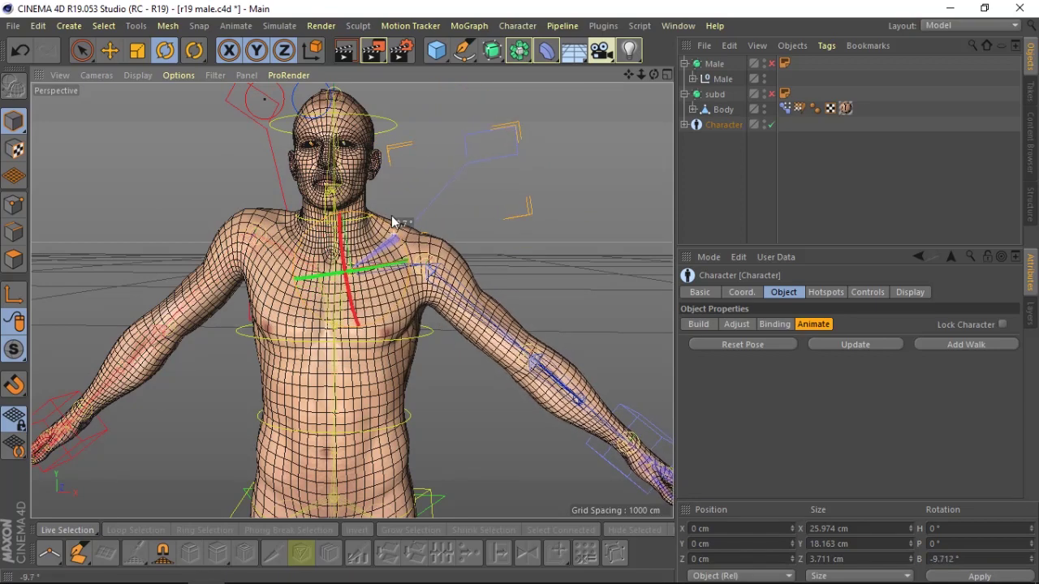
pyautogui.moveTo(393, 232); pyautogui.dragTo(387, 204)
# - Reset the character to its default pose and select the left hand controller
pyautogui.click(740, 344)
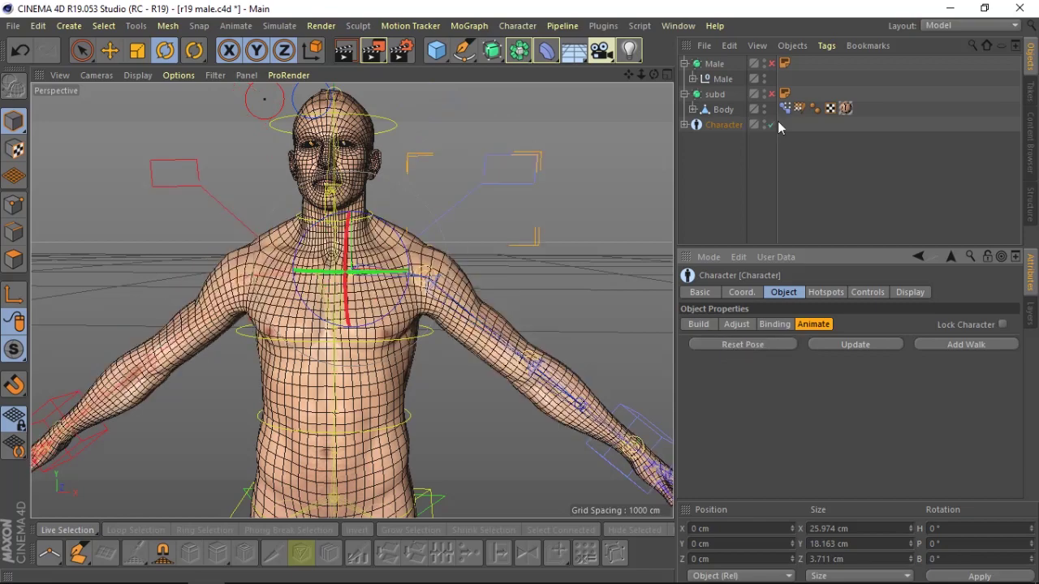
pyautogui.click(782, 108)
pyautogui.moveTo(634, 76); pyautogui.dragTo(522, 267)
pyautogui.click(524, 268)
pyautogui.click(438, 331)
pyautogui.click(516, 374)
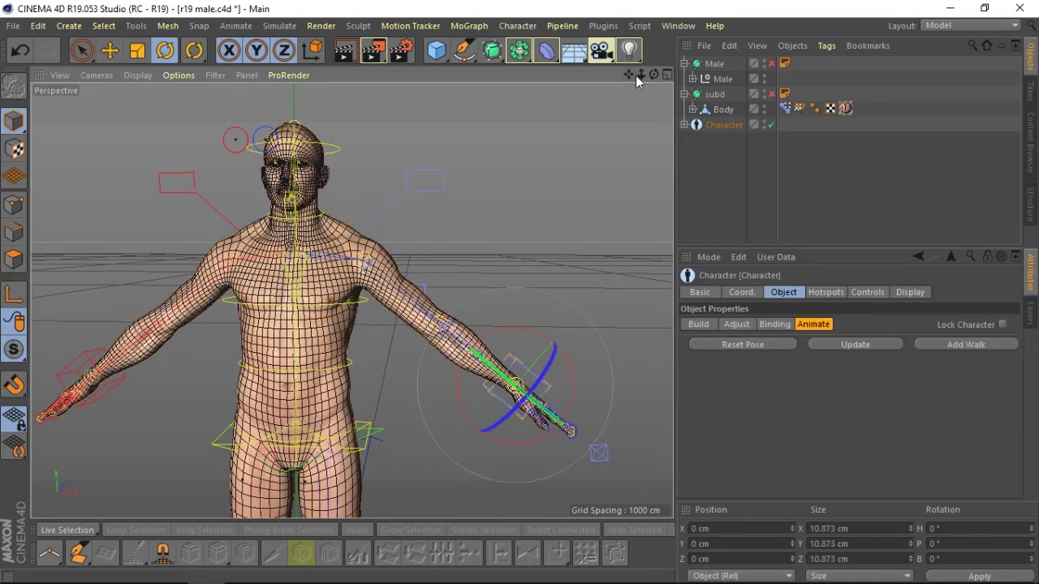
# - Twist the torso both ways with the spine controller to check the shoulder deformation
pyautogui.moveTo(654, 74); pyautogui.dragTo(519, 268)
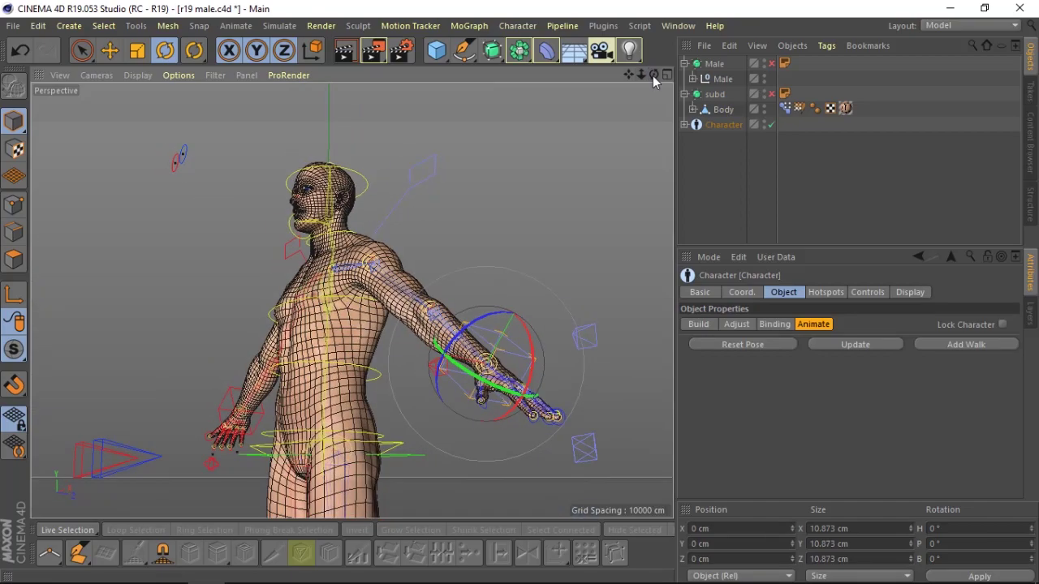
pyautogui.moveTo(641, 75); pyautogui.dragTo(491, 167)
pyautogui.click(480, 160)
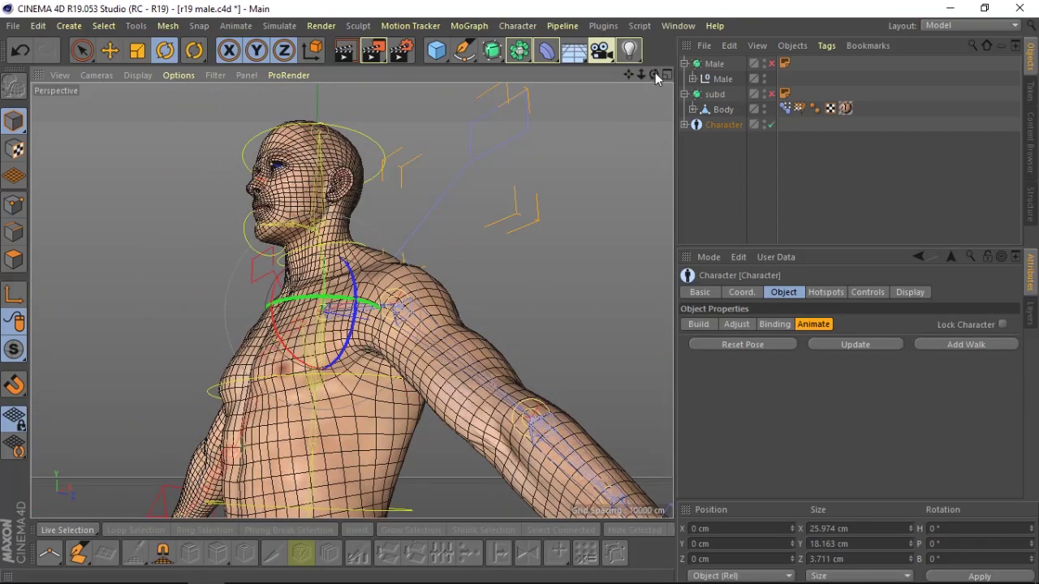
pyautogui.moveTo(655, 72); pyautogui.dragTo(634, 97)
pyautogui.keyDown('alt'); pyautogui.moveTo(351, 300); pyautogui.dragTo(379, 271); pyautogui.keyUp('alt')
pyautogui.moveTo(318, 290)
pyautogui.mouseDown()
pyautogui.moveTo(278, 278)
pyautogui.moveTo(341, 264)
pyautogui.mouseUp()
pyautogui.moveTo(656, 74); pyautogui.dragTo(487, 79)
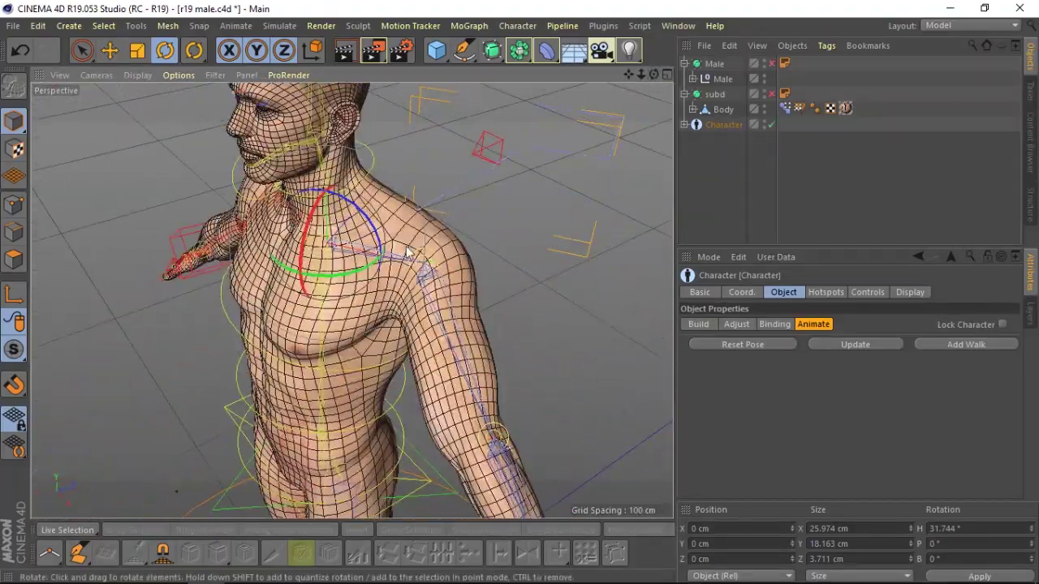
pyautogui.moveTo(380, 251); pyautogui.dragTo(320, 278)
pyautogui.scroll(3, 630, 102)
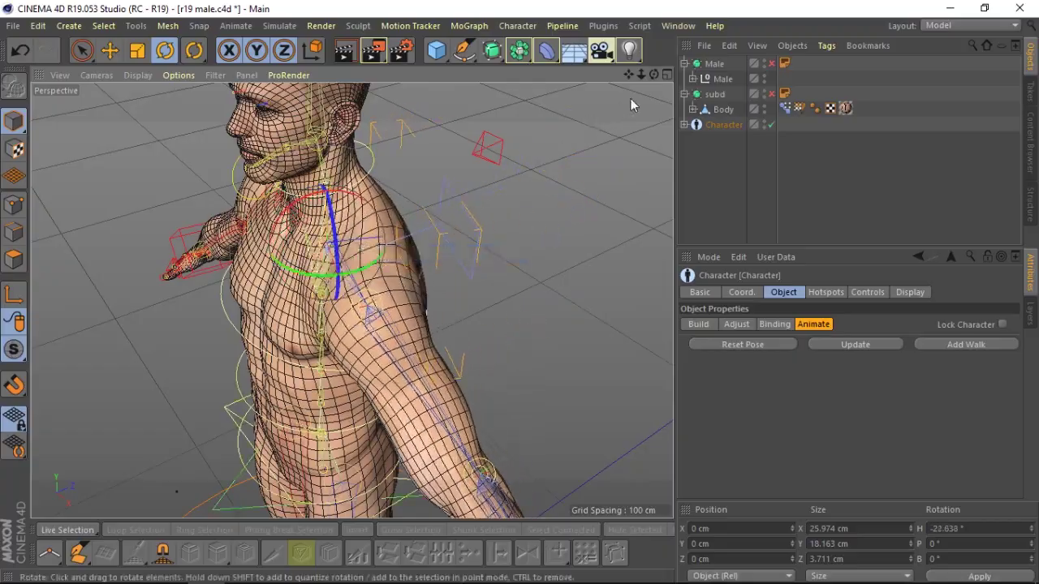
# - Twist the spine controller to a heading rotation of exactly 35°
pyautogui.keyDown('alt'); pyautogui.moveTo(631, 102); pyautogui.dragTo(352, 301); pyautogui.keyUp('alt')
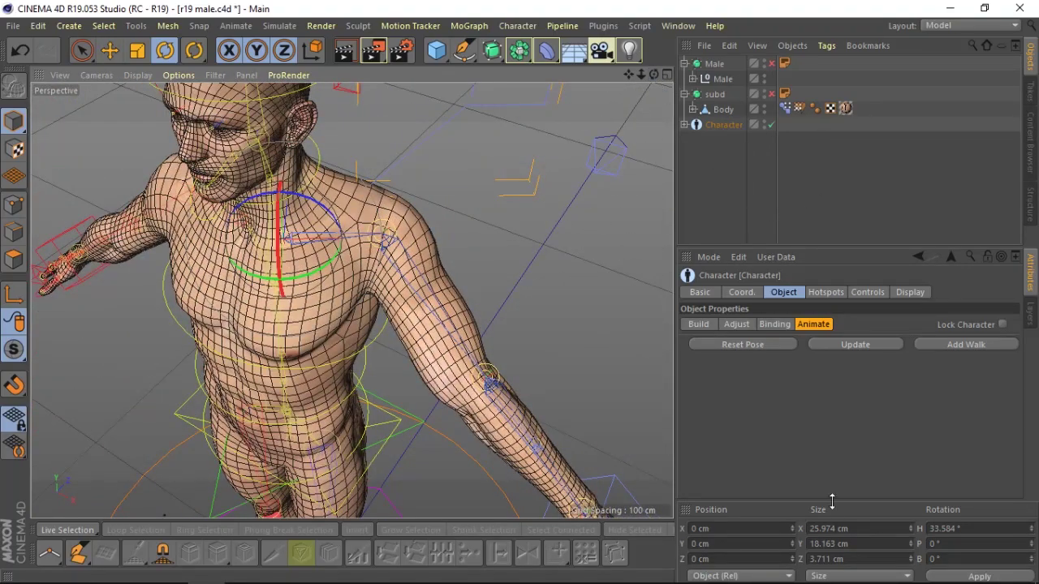
pyautogui.moveTo(336, 248)
pyautogui.mouseDown()
pyautogui.moveTo(324, 276)
pyautogui.moveTo(338, 246)
pyautogui.mouseUp()
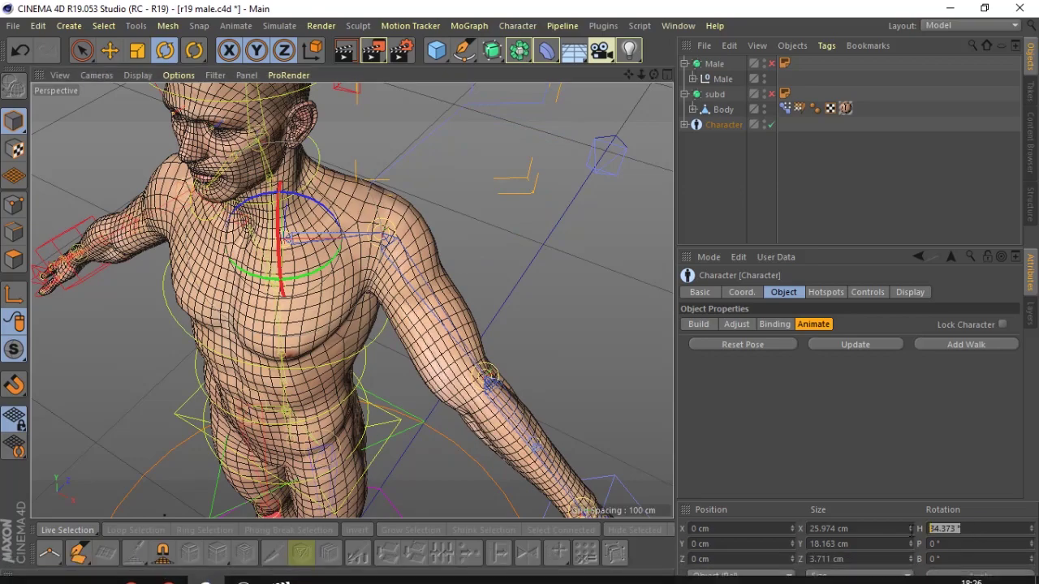
pyautogui.moveTo(654, 74); pyautogui.dragTo(617, 114)
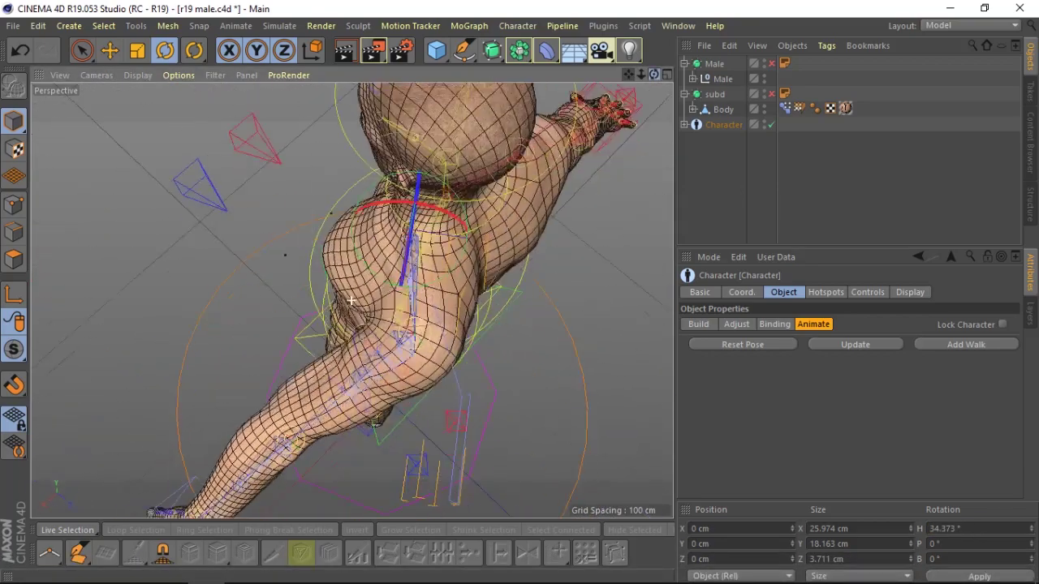
pyautogui.keyDown('alt'); pyautogui.moveTo(350, 301); pyautogui.dragTo(966, 457); pyautogui.keyUp('alt')
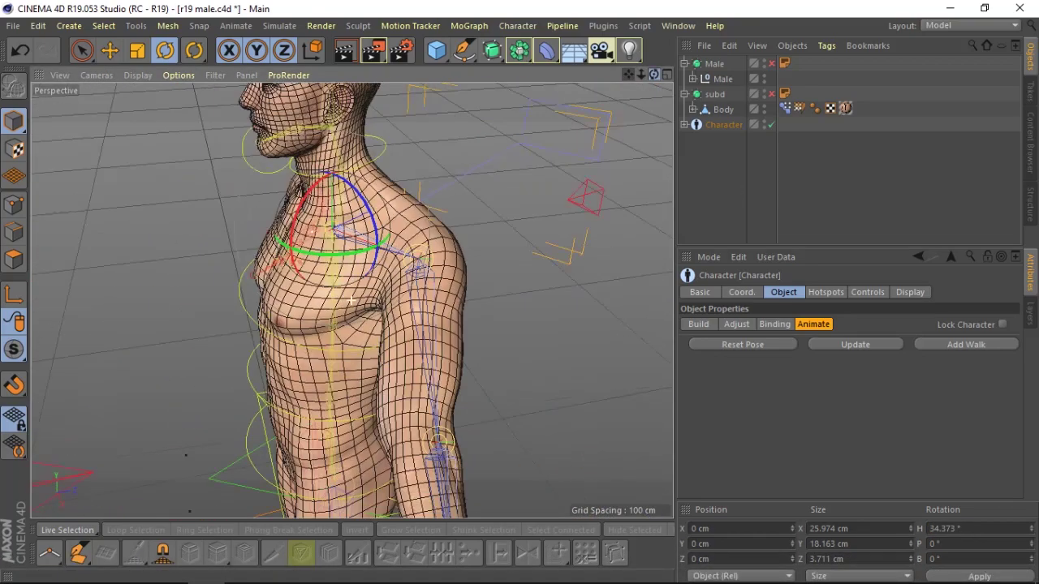
pyautogui.click(966, 528)
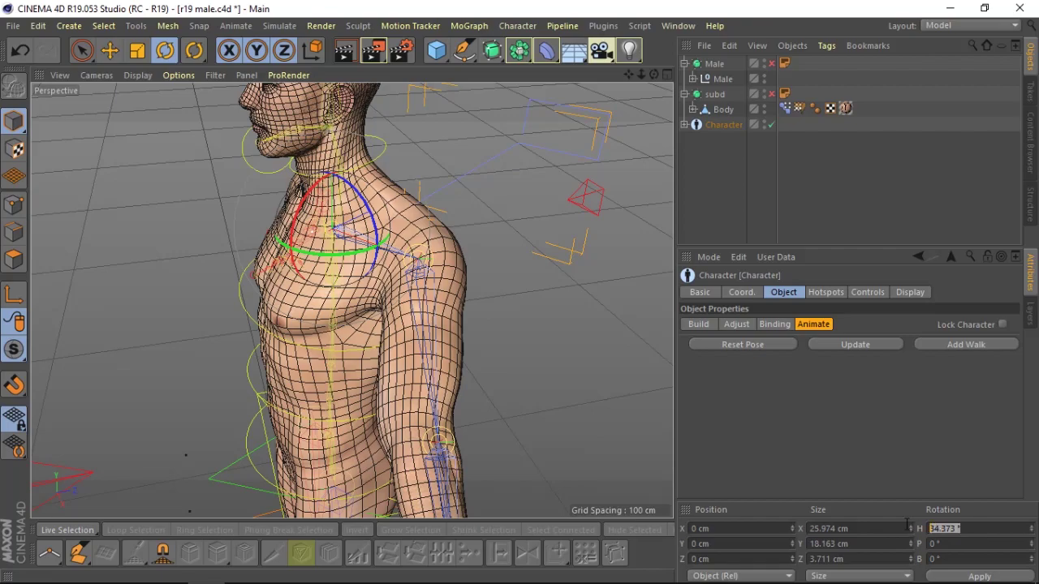
pyautogui.write('35')
pyautogui.press('Return')
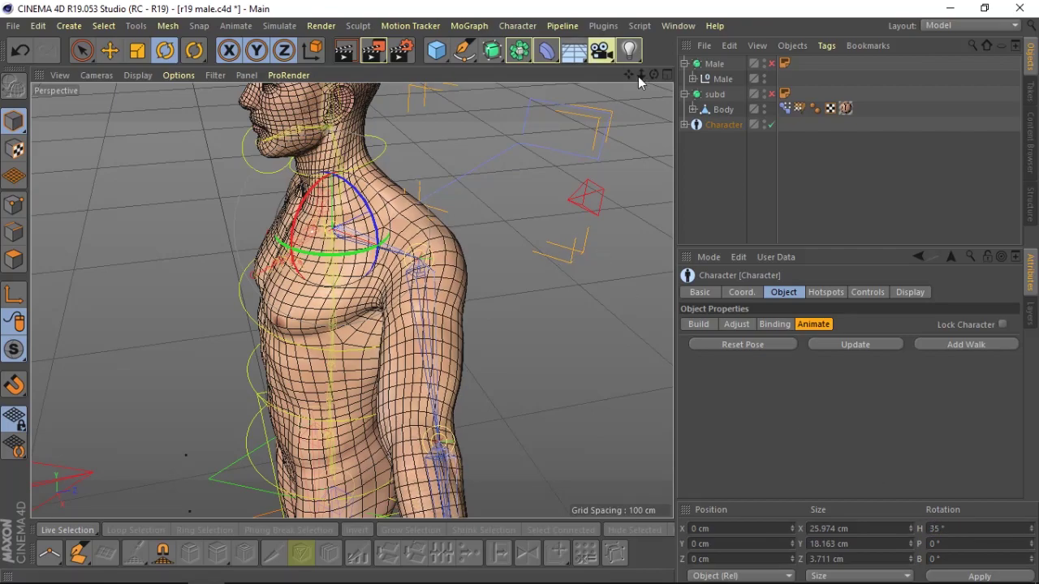
# - View the twisted torso from behind and select the body's Pose Morph tag
pyautogui.keyDown('alt'); pyautogui.moveTo(350, 301); pyautogui.dragTo(362, 272); pyautogui.keyUp('alt')
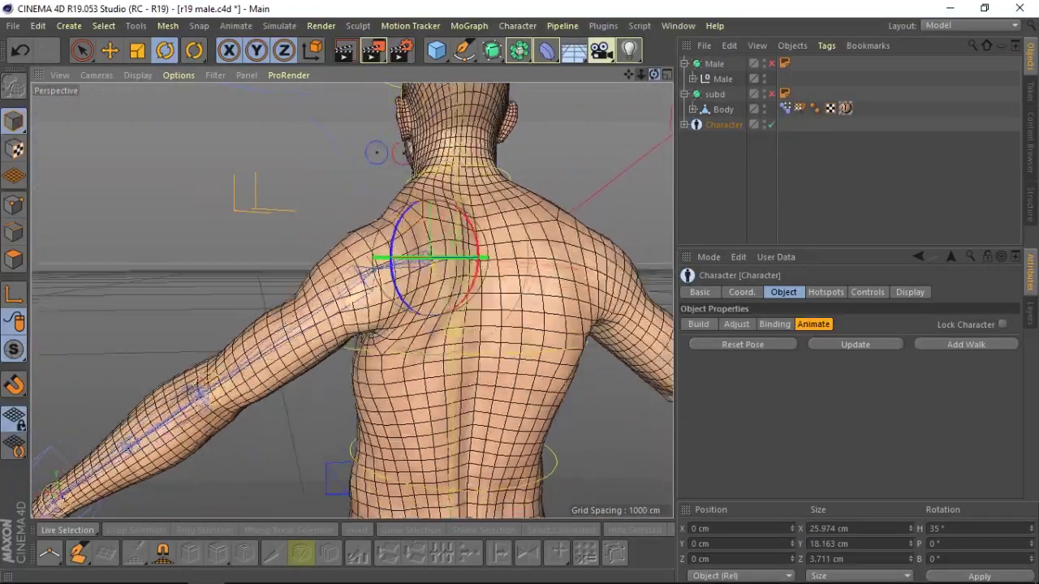
pyautogui.keyDown('alt'); pyautogui.moveTo(361, 273); pyautogui.dragTo(349, 268); pyautogui.keyUp('alt')
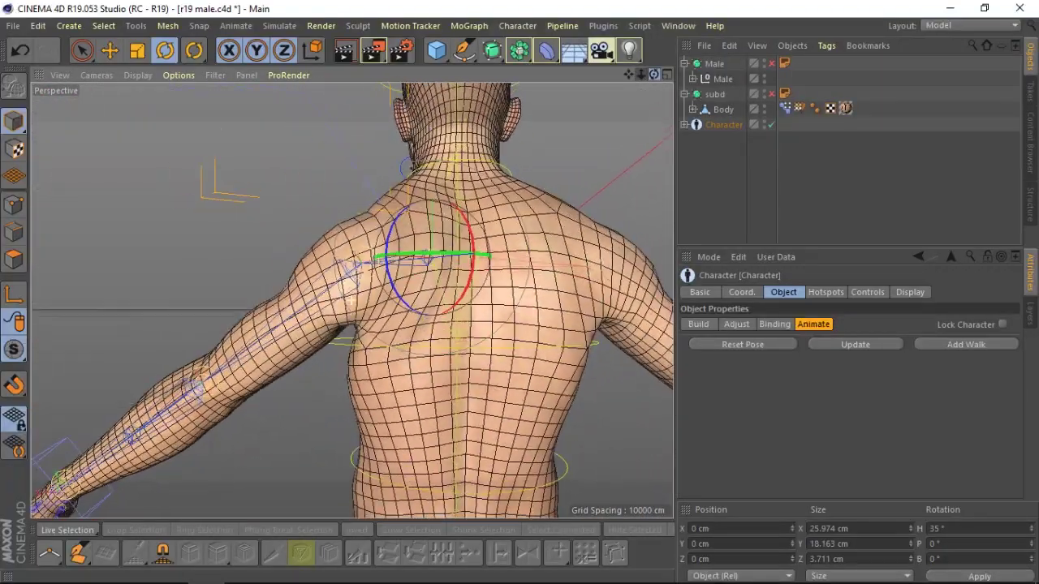
pyautogui.click(784, 94)
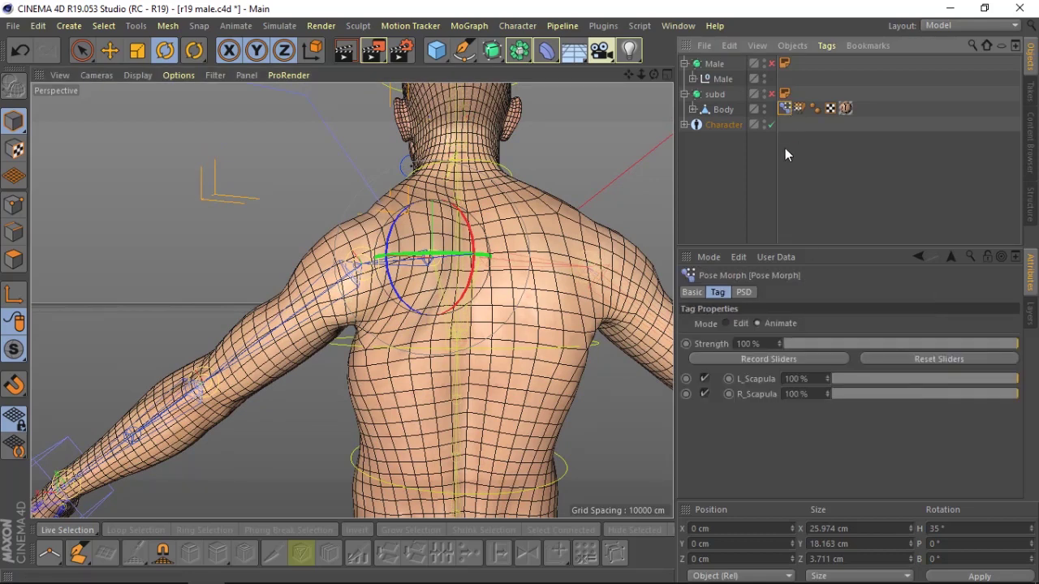
# - In Edit mode, add a Pose Morph pose named L_ScapulaB with Correctional PSD mixing
pyautogui.click(729, 321)
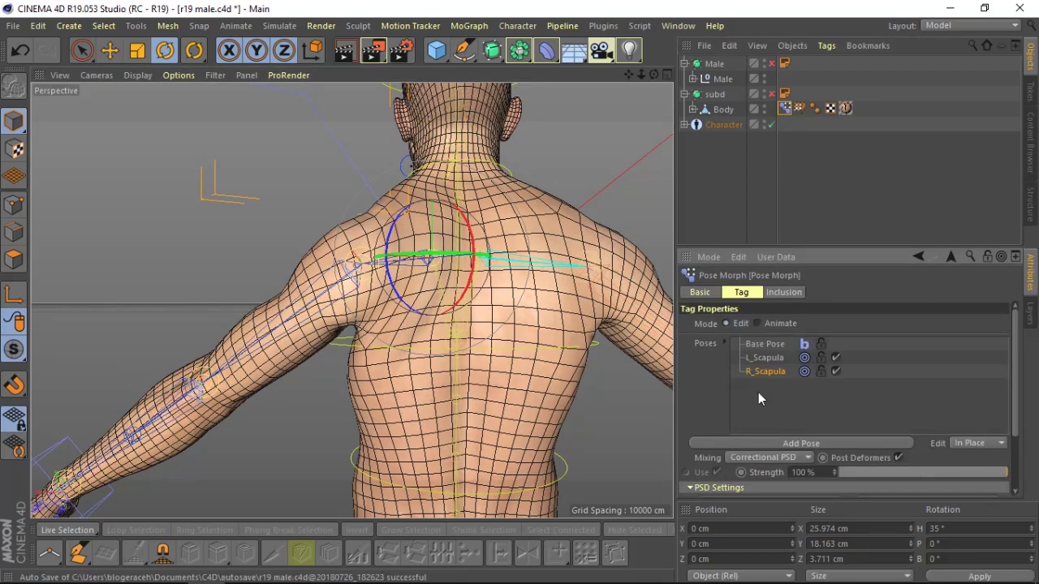
pyautogui.click(763, 444)
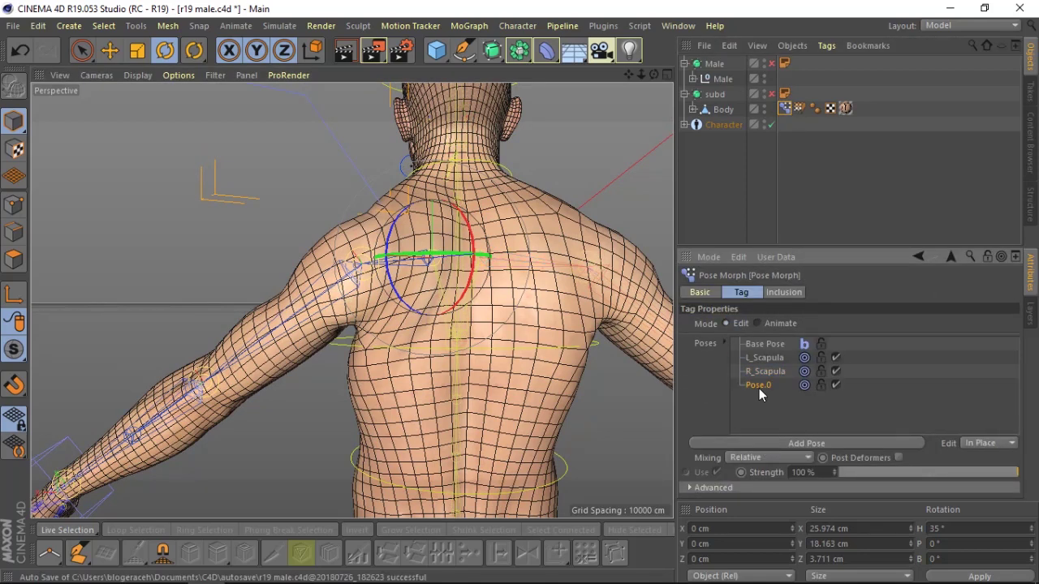
pyautogui.doubleClick(759, 388)
pyautogui.write('L_ScapulaB')
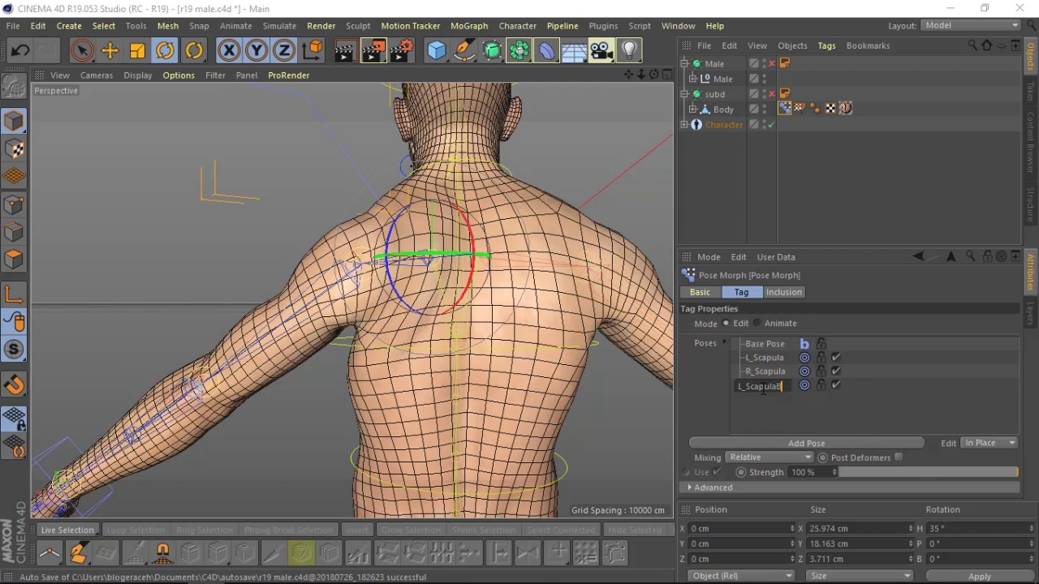
pyautogui.press('Return')
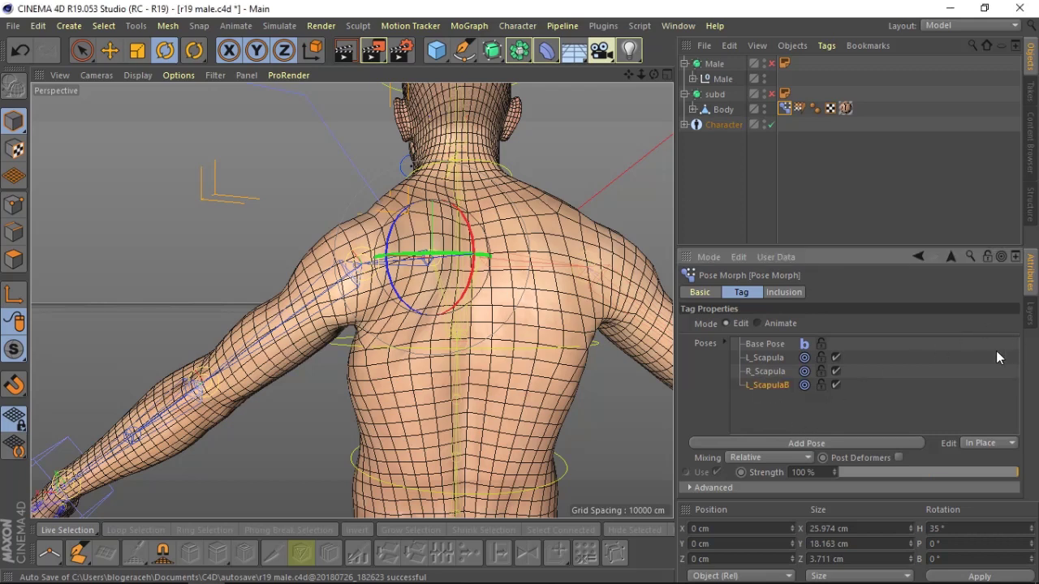
pyautogui.click(793, 458)
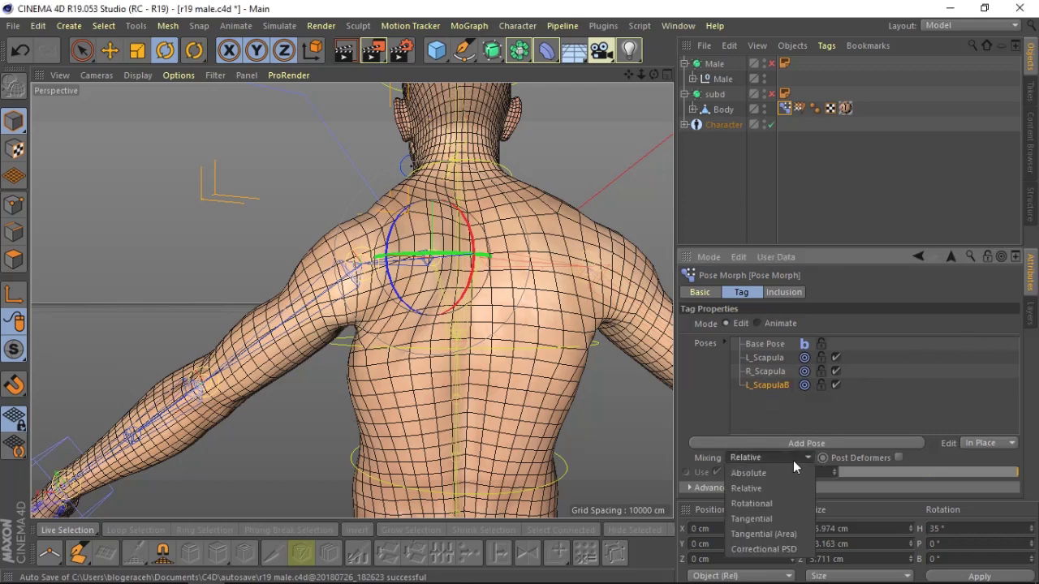
pyautogui.click(783, 549)
pyautogui.click(972, 444)
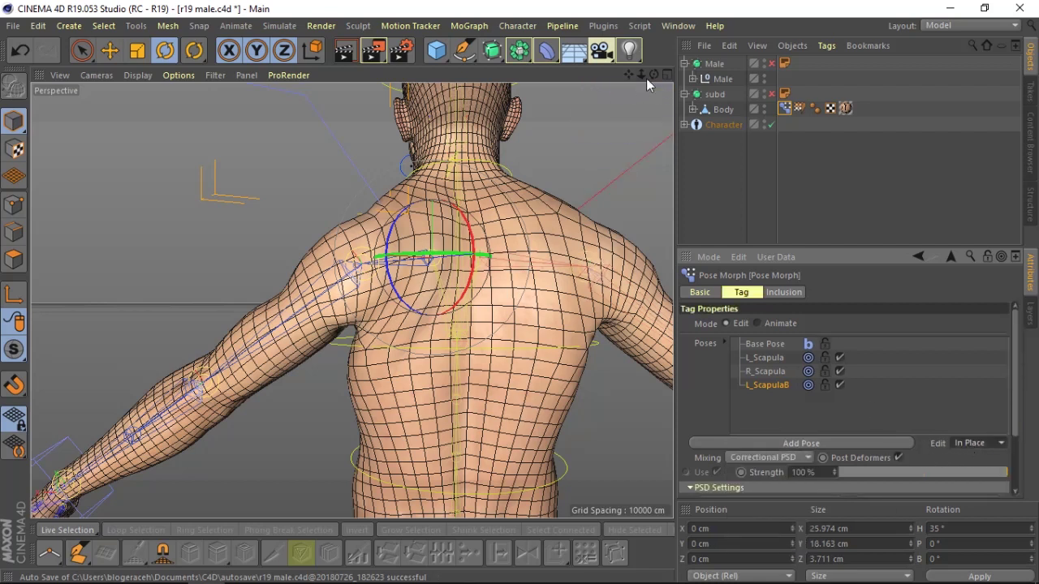
pyautogui.click(942, 25)
# - Switch to the Sculpt layout and select the Body mesh
pyautogui.click(946, 132)
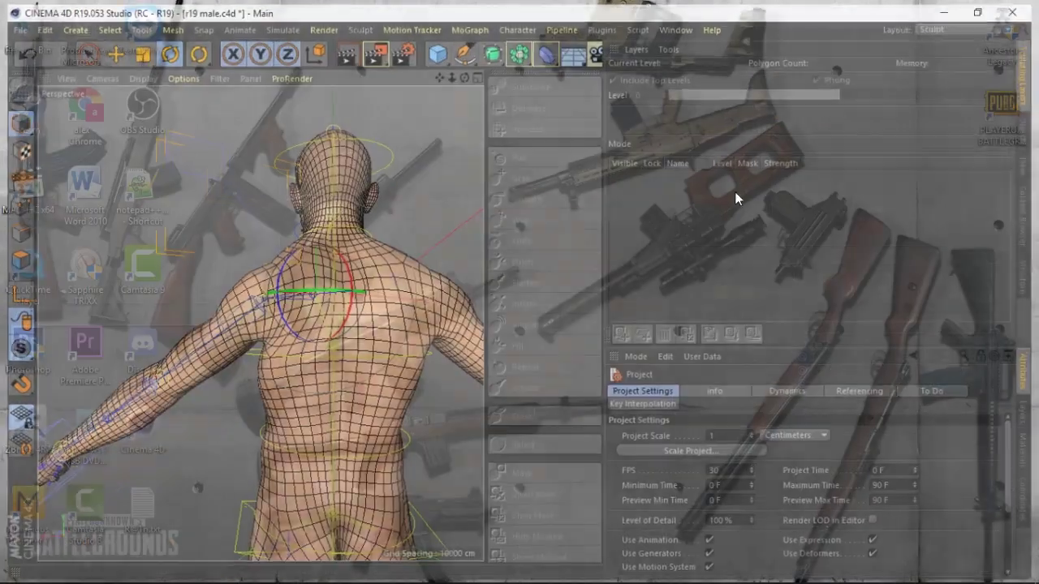
pyautogui.moveTo(439, 71); pyautogui.dragTo(703, 121)
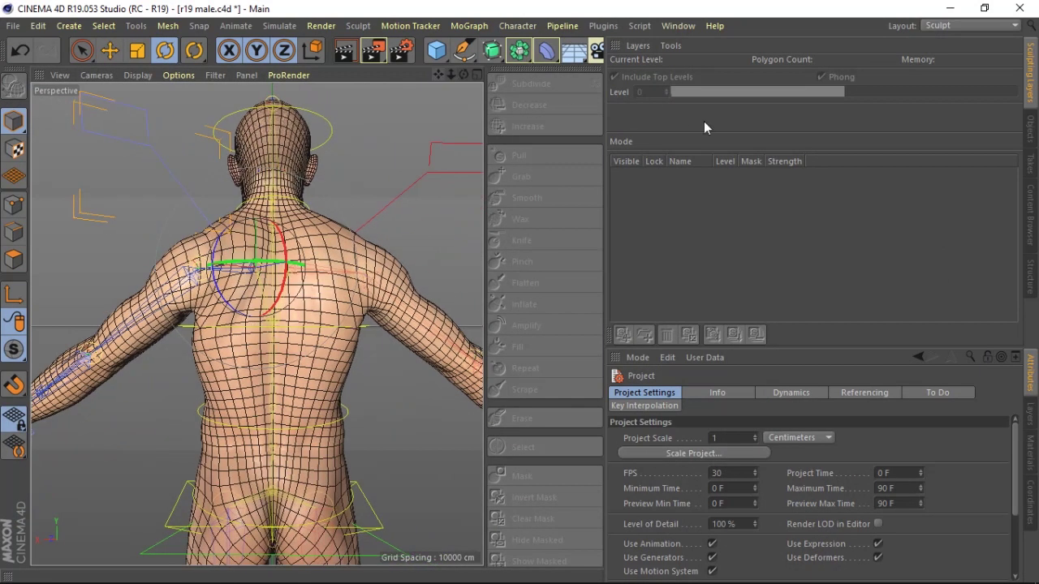
pyautogui.click(1031, 130)
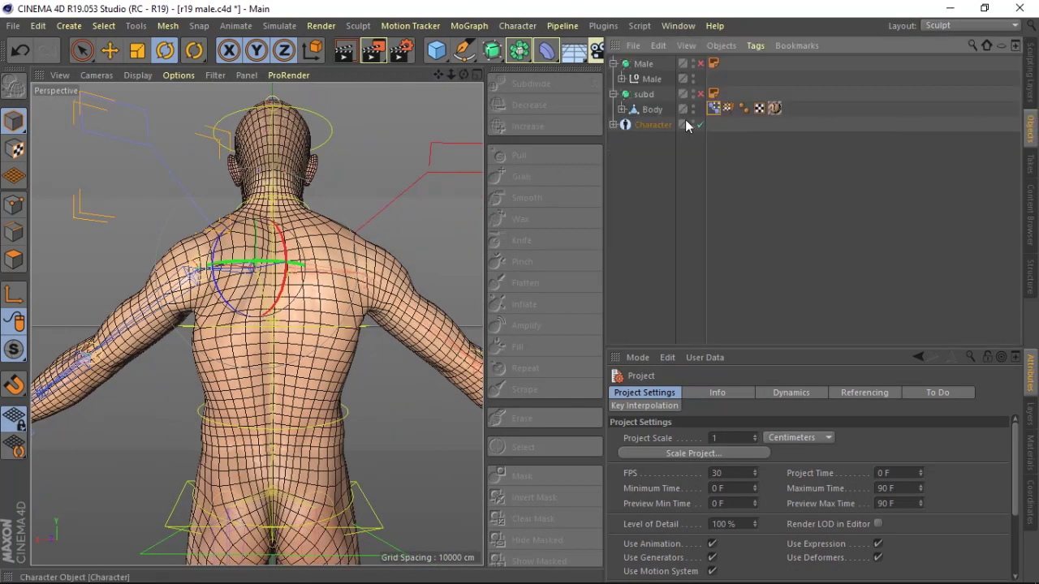
pyautogui.click(651, 109)
pyautogui.moveTo(450, 74)
pyautogui.mouseDown()
pyautogui.moveTo(487, 73)
pyautogui.moveTo(445, 70)
pyautogui.mouseUp()
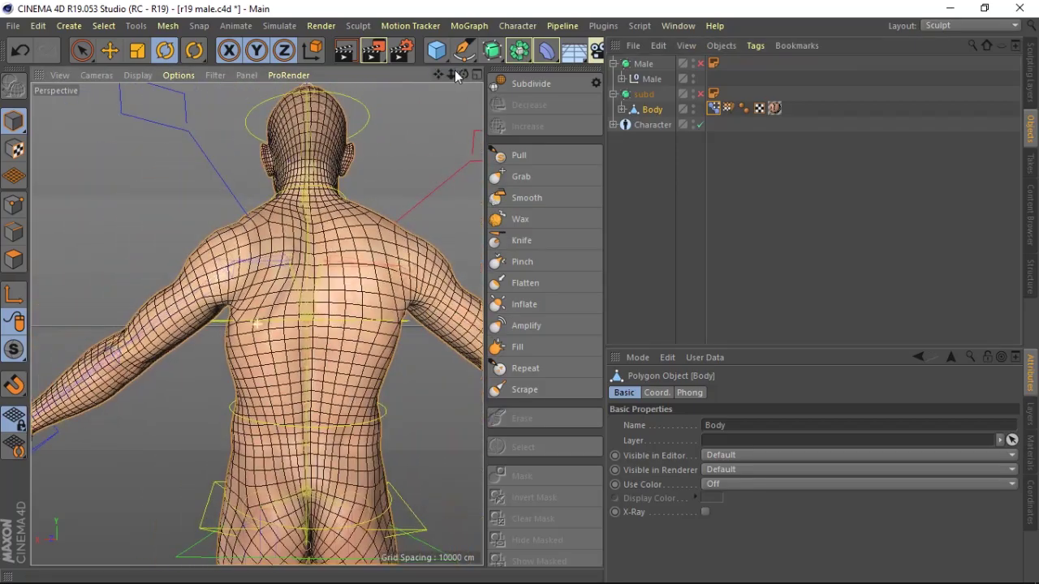
pyautogui.keyDown('alt'); pyautogui.moveTo(257, 323); pyautogui.dragTo(256, 323); pyautogui.keyUp('alt')
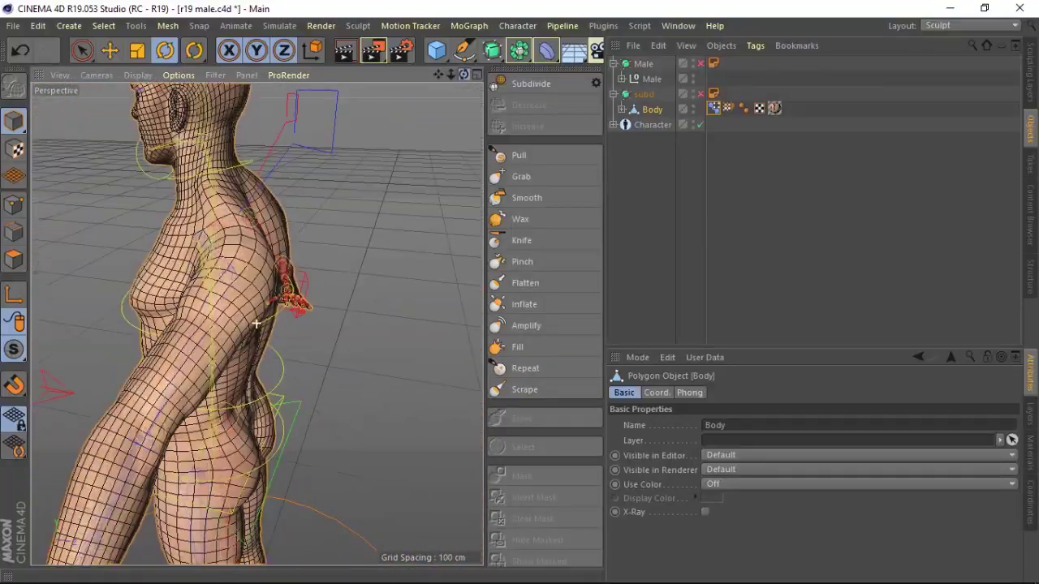
# - Set the Character rig's heading rotation to 25°
pyautogui.click(375, 146)
pyautogui.click(375, 146)
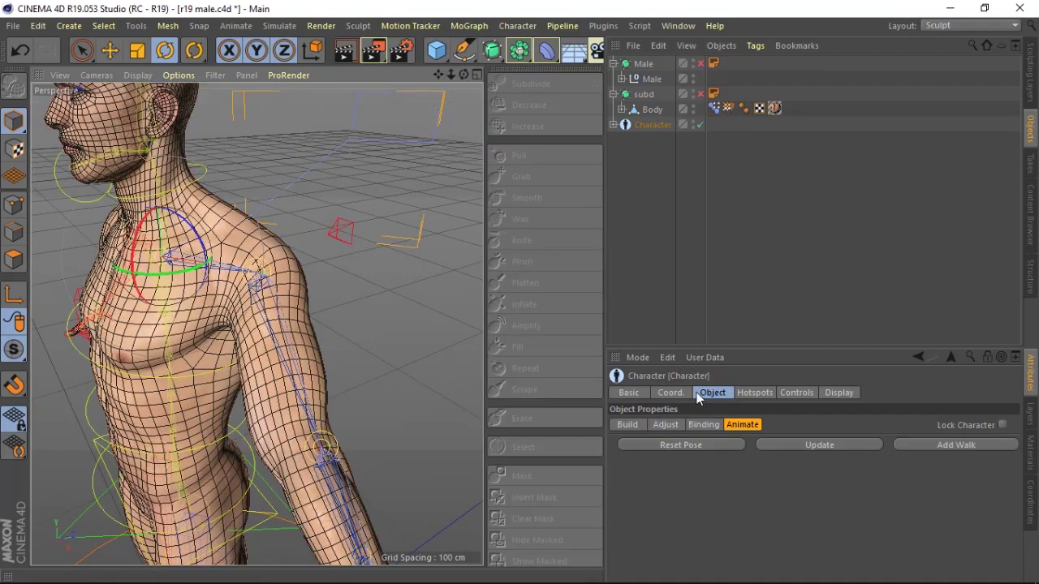
pyautogui.click(166, 51)
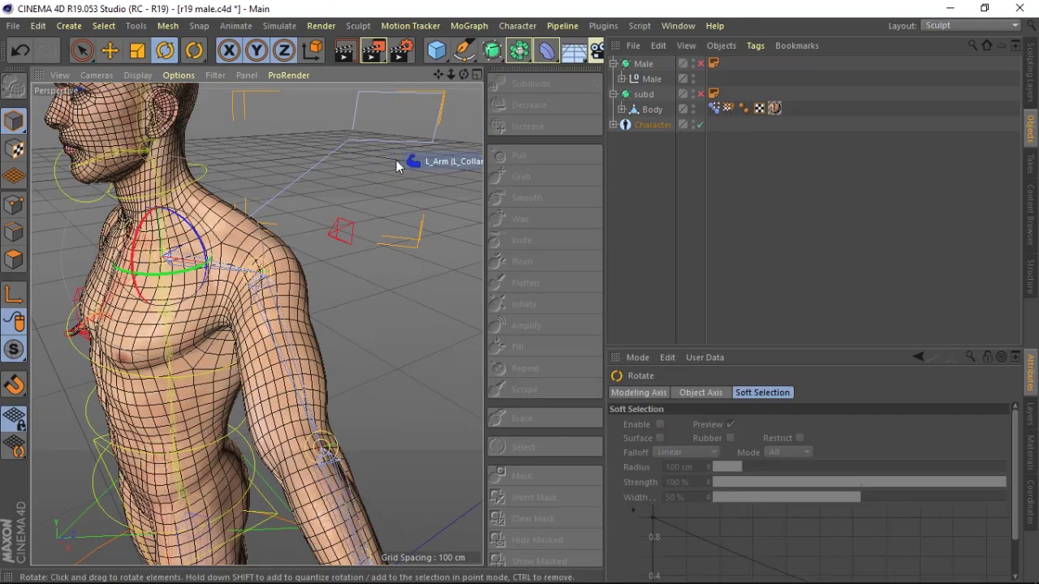
pyautogui.click(375, 146)
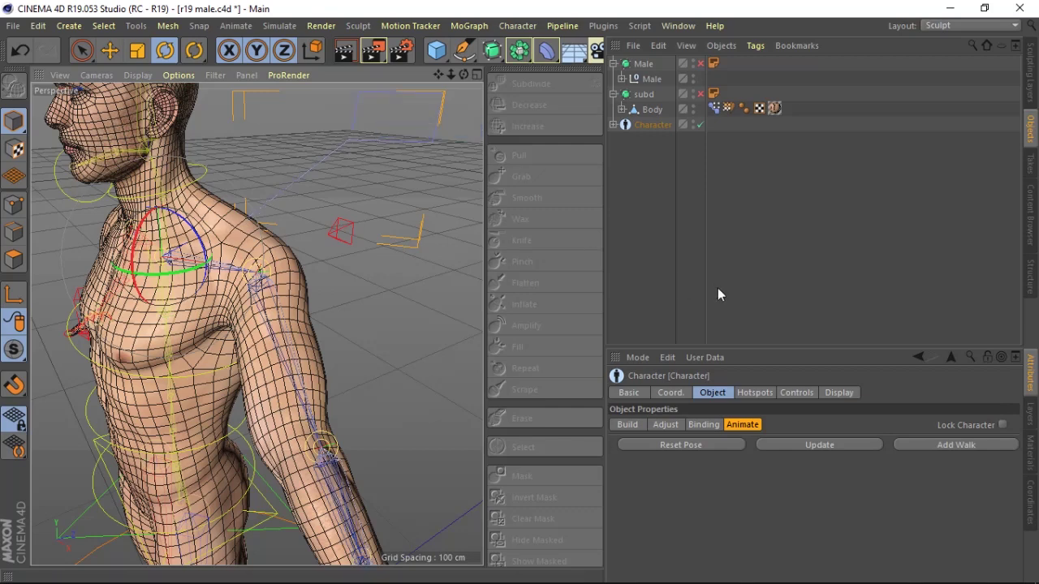
pyautogui.click(664, 393)
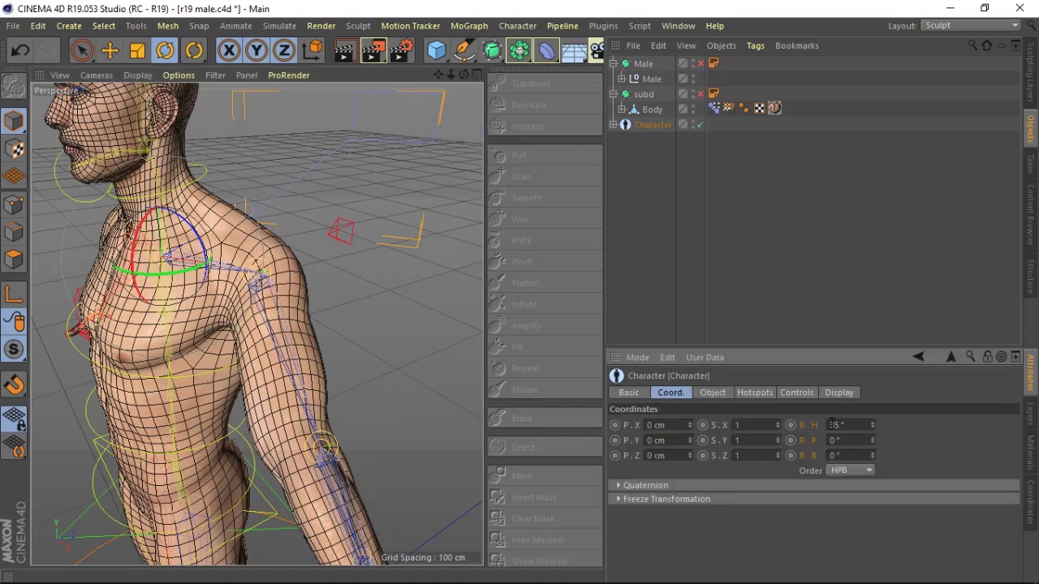
pyautogui.write('25')
pyautogui.press('Return')
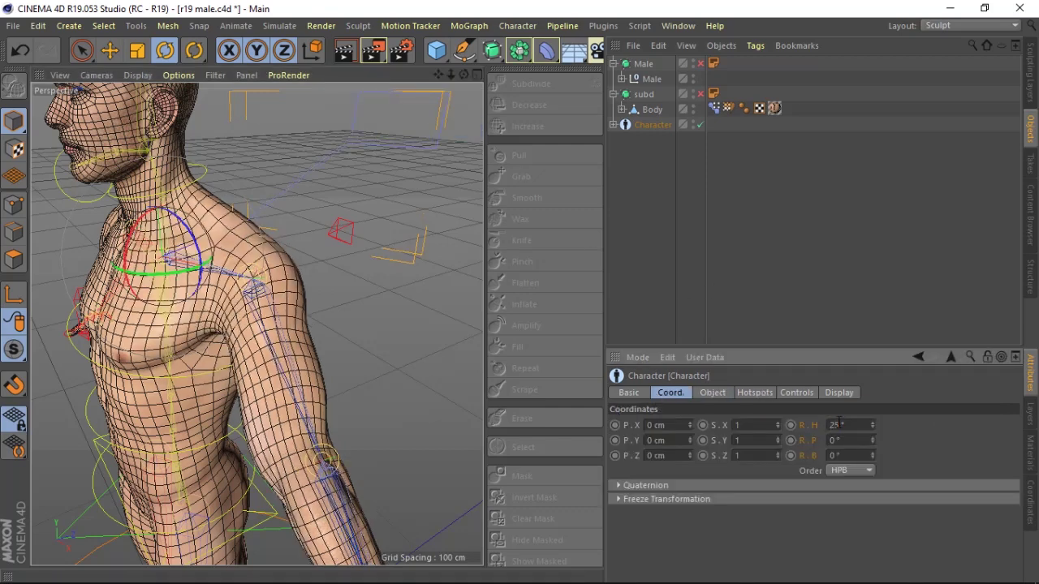
# - Reselect the Body mesh so the sculpt brushes apply to it
pyautogui.moveTo(462, 73); pyautogui.dragTo(473, 75)
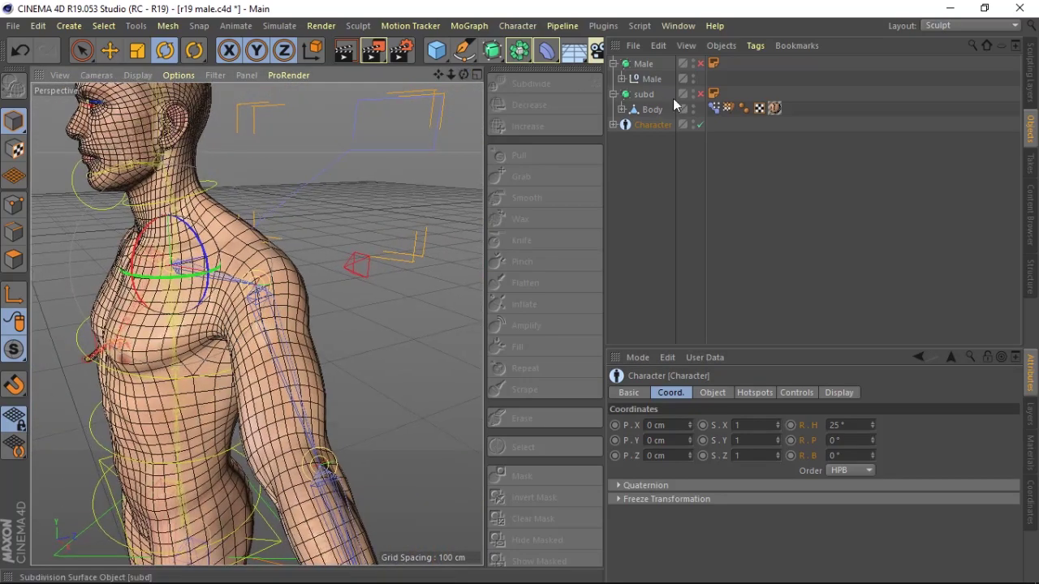
pyautogui.click(714, 108)
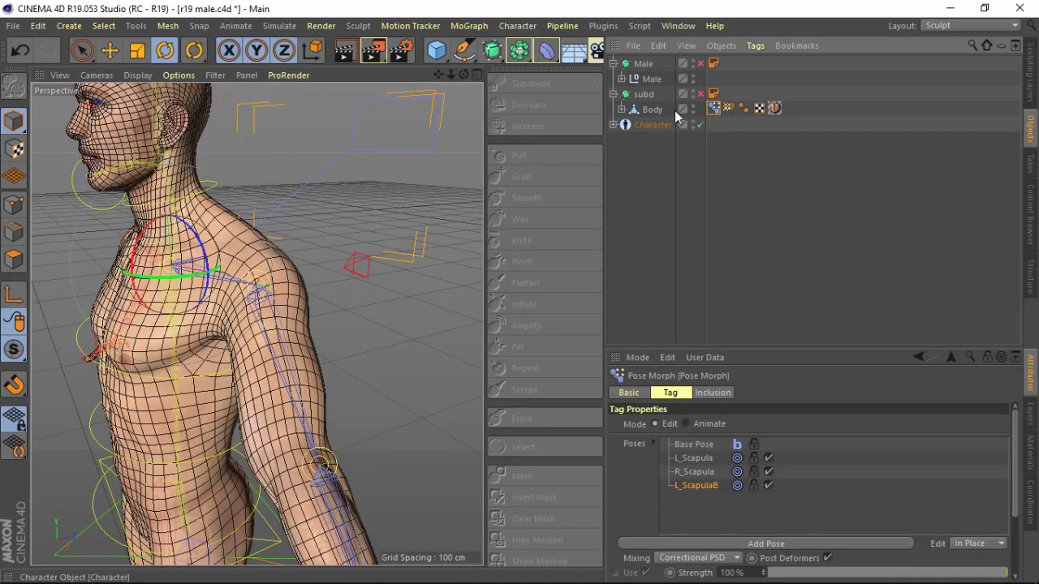
pyautogui.click(650, 109)
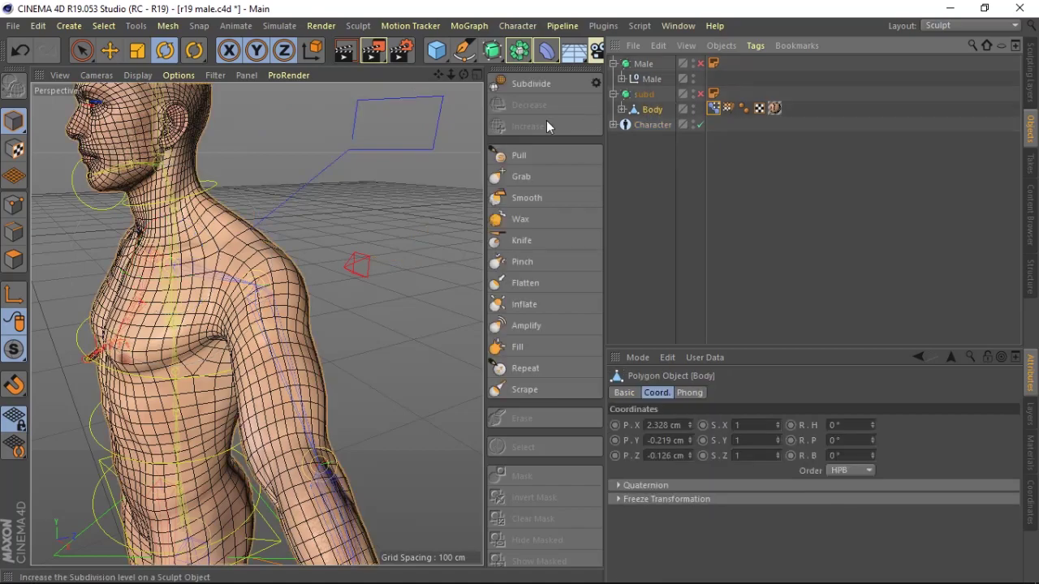
# - Try the Pull, Pinch and Smooth brushes, then choose Grab and size it over the chest
pyautogui.click(519, 155)
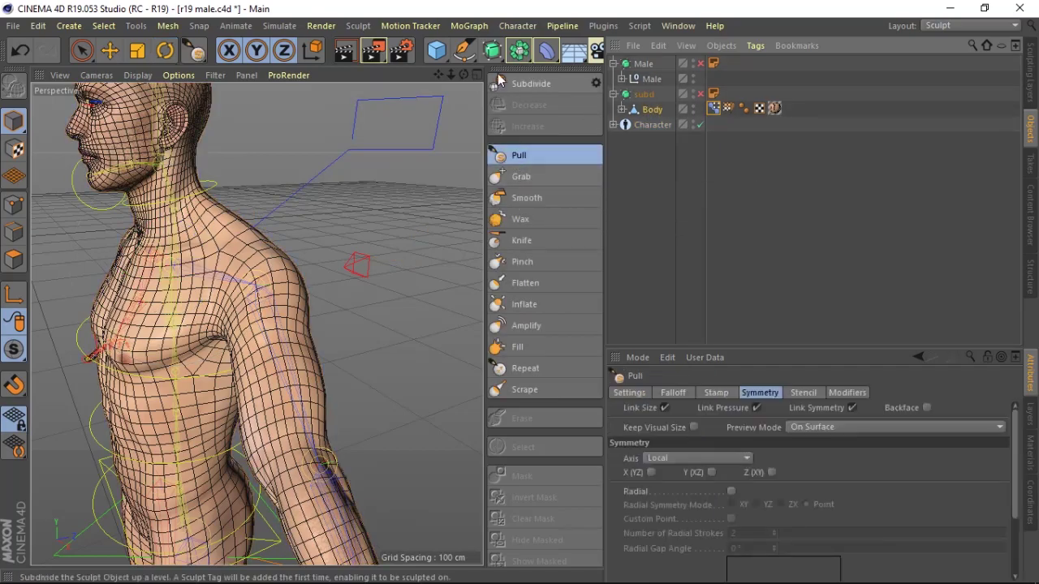
pyautogui.keyDown('alt'); pyautogui.moveTo(244, 325); pyautogui.dragTo(276, 322); pyautogui.keyUp('alt')
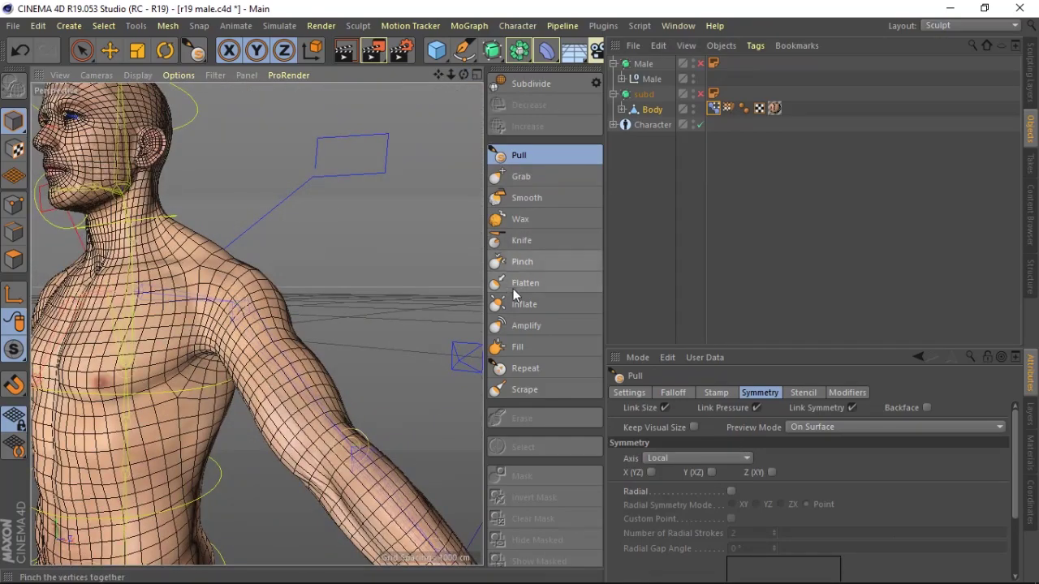
pyautogui.click(520, 261)
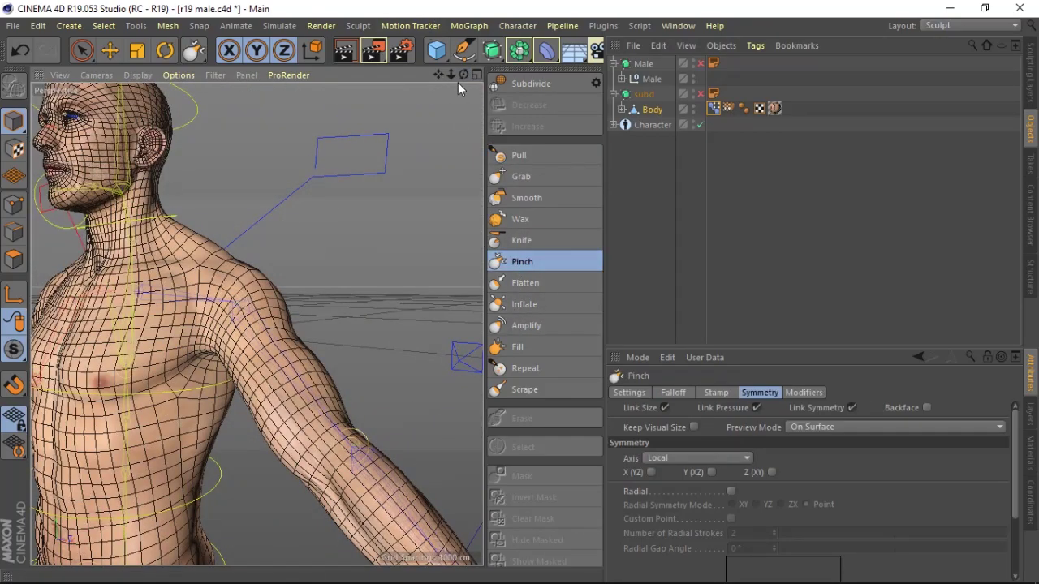
pyautogui.moveTo(455, 75)
pyautogui.mouseDown()
pyautogui.moveTo(457, 84)
pyautogui.moveTo(437, 73)
pyautogui.mouseUp()
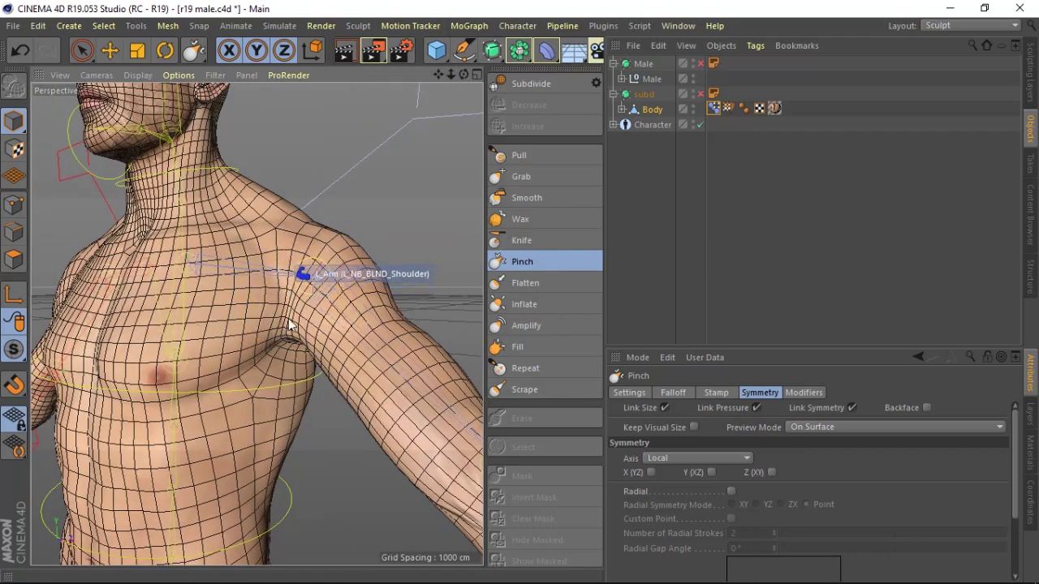
pyautogui.moveTo(463, 75); pyautogui.dragTo(455, 89)
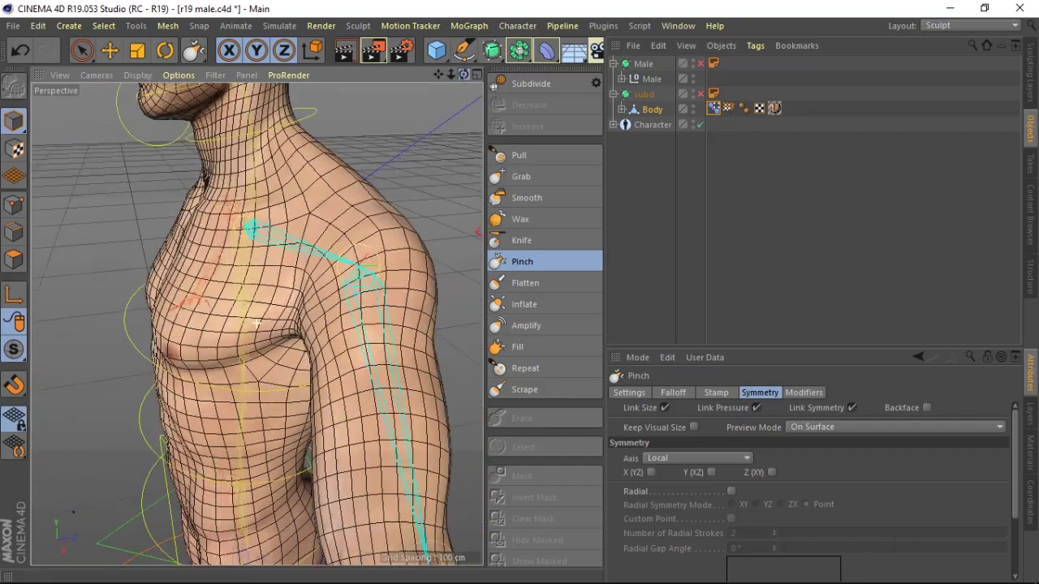
pyautogui.keyDown('alt'); pyautogui.moveTo(257, 323); pyautogui.dragTo(279, 232); pyautogui.keyUp('alt')
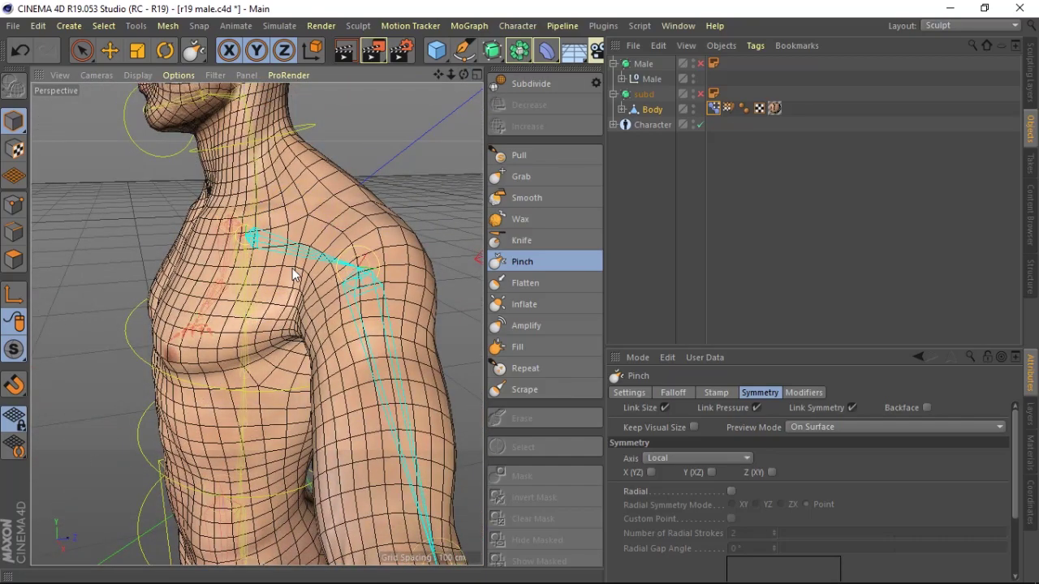
pyautogui.click(523, 197)
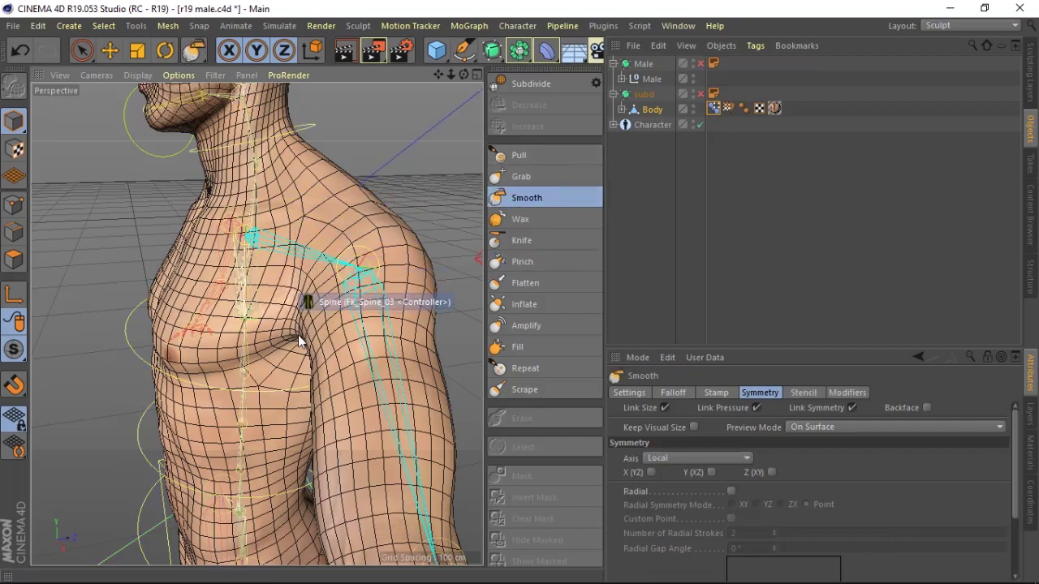
pyautogui.moveTo(463, 75); pyautogui.dragTo(455, 106)
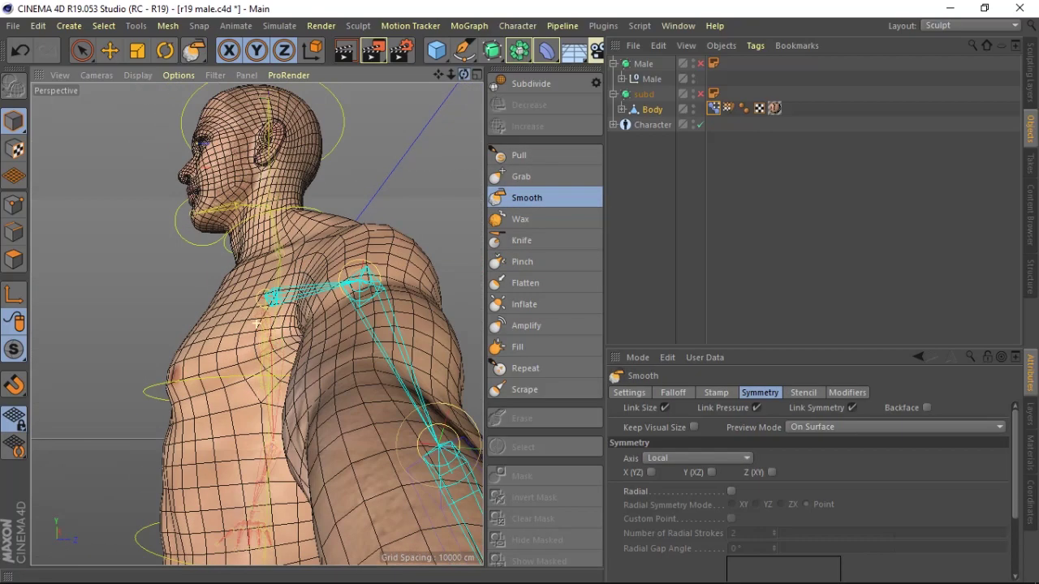
pyautogui.click(511, 180)
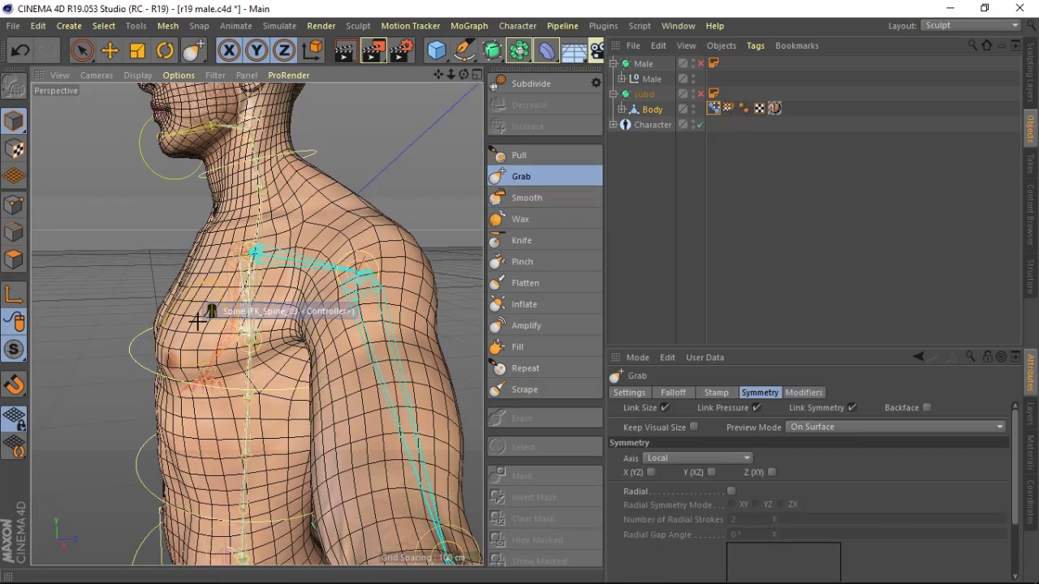
pyautogui.moveTo(254, 323); pyautogui.dragTo(248, 323, button='middle')
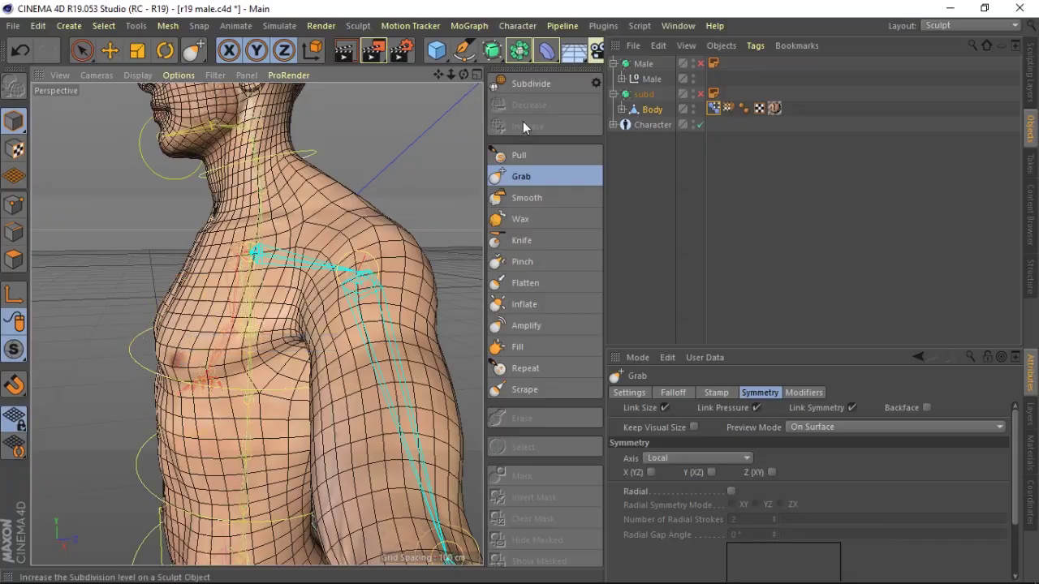
# - Resize the brush and smooth the shoulder and armpit surface with the Smooth brush
pyautogui.moveTo(464, 73)
pyautogui.mouseDown()
pyautogui.moveTo(256, 323)
pyautogui.moveTo(163, 325)
pyautogui.moveTo(349, 154)
pyautogui.mouseUp()
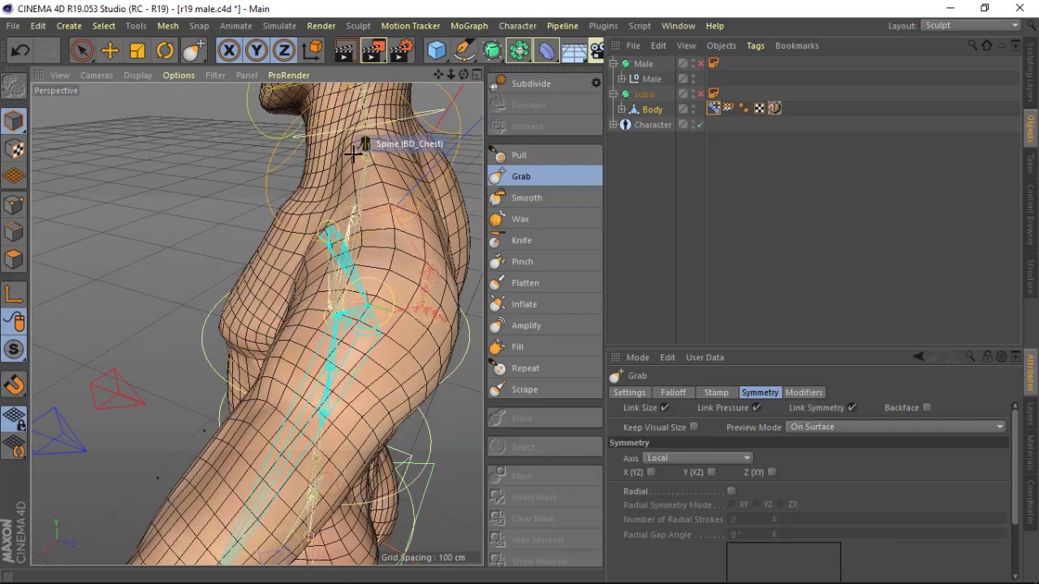
pyautogui.moveTo(338, 170); pyautogui.dragTo(360, 156, button='middle')
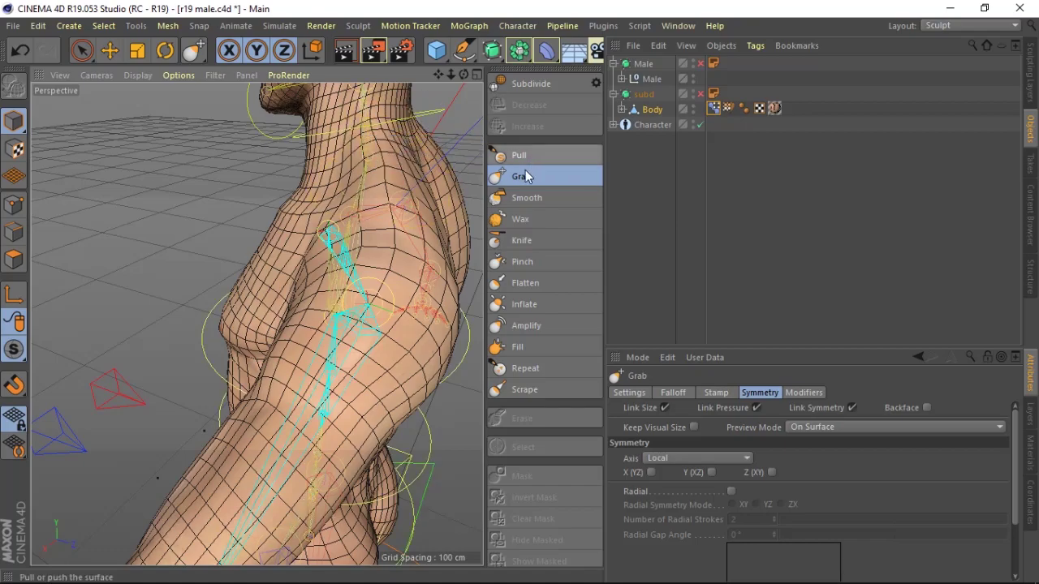
pyautogui.click(526, 197)
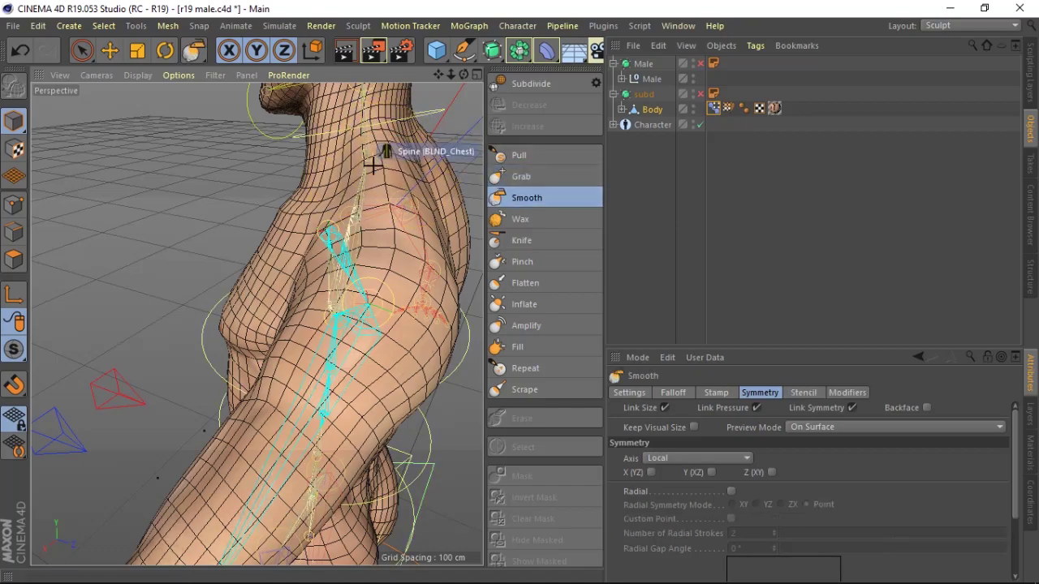
pyautogui.moveTo(463, 75); pyautogui.dragTo(466, 77)
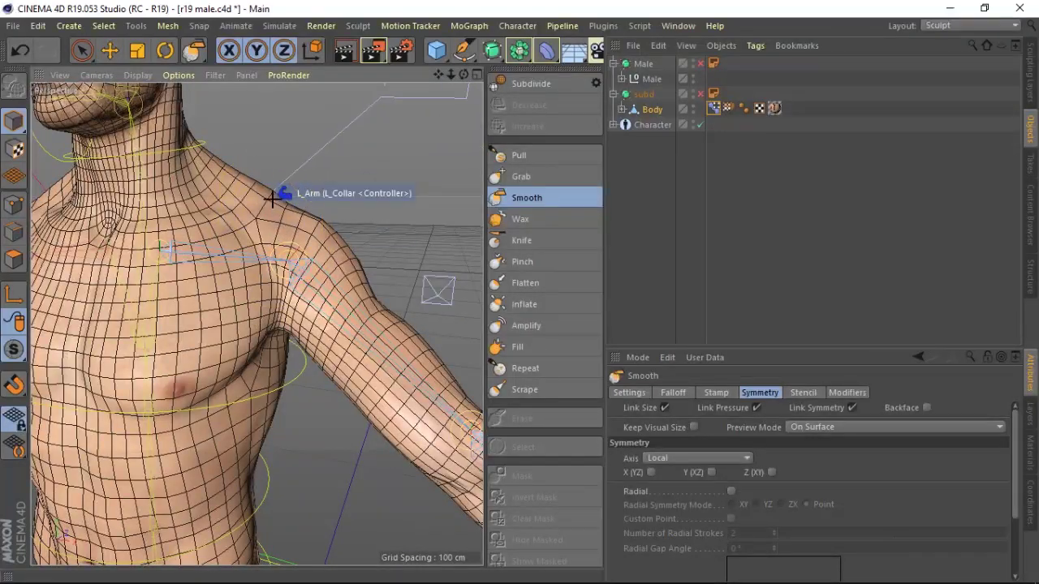
pyautogui.moveTo(265, 205); pyautogui.dragTo(290, 315)
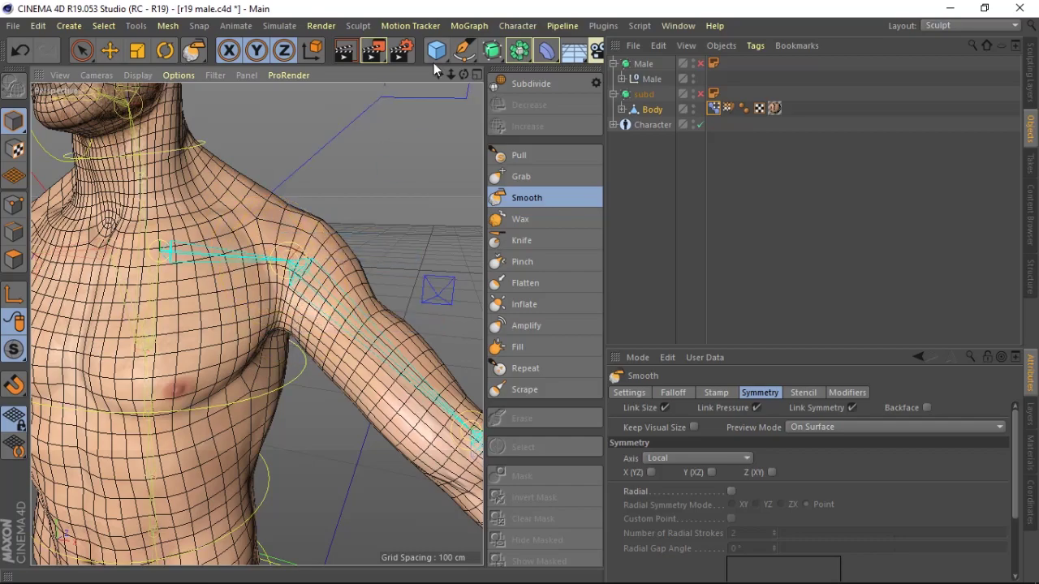
pyautogui.moveTo(463, 77)
pyautogui.mouseDown()
pyautogui.moveTo(439, 73)
pyautogui.moveTo(463, 75)
pyautogui.mouseUp()
pyautogui.click(521, 176)
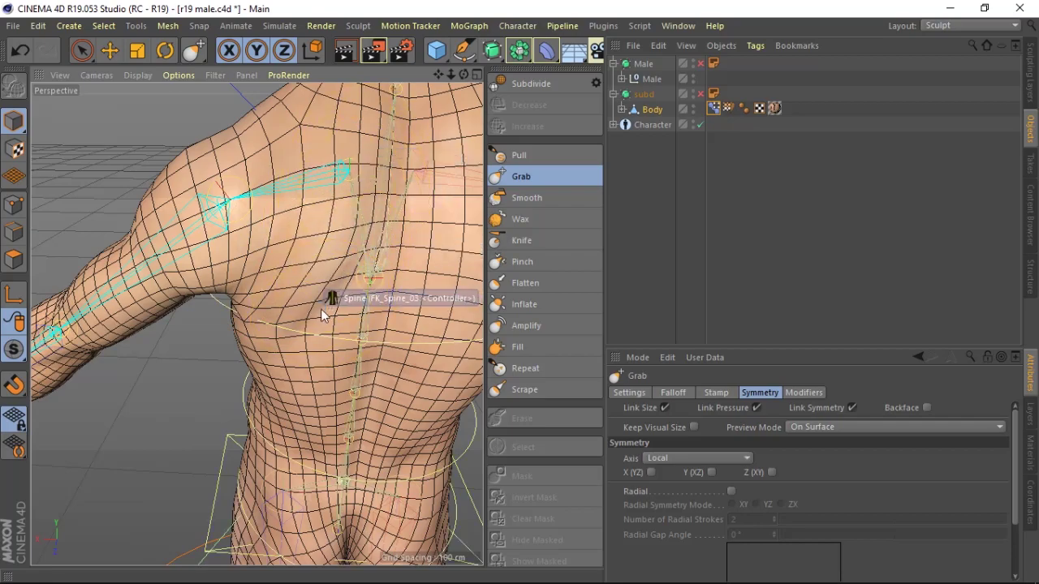
# - Grab the back below the shoulder blade, then undo both strokes
pyautogui.moveTo(464, 74); pyautogui.dragTo(331, 242)
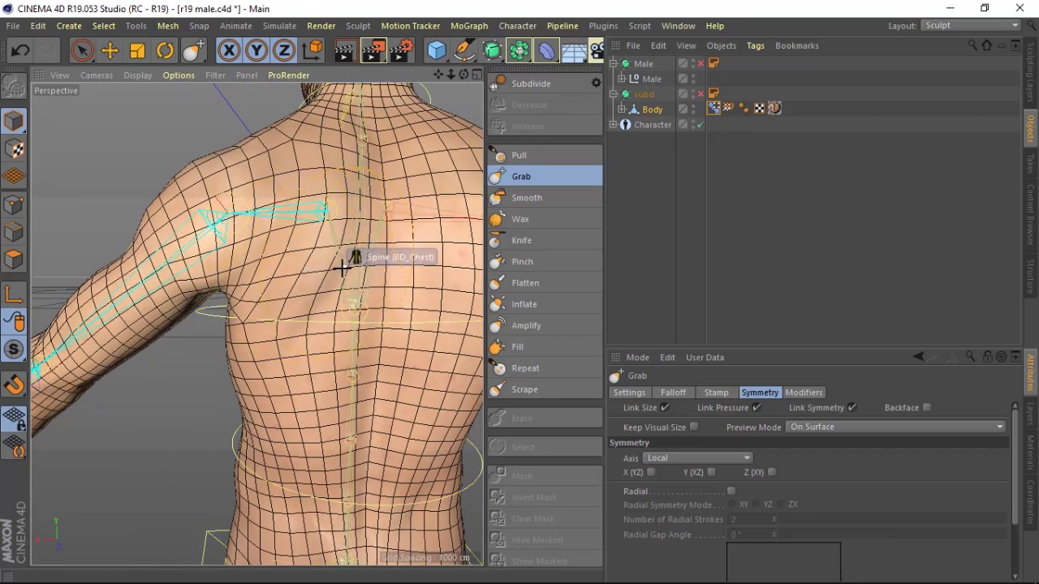
pyautogui.moveTo(313, 289)
pyautogui.mouseDown()
pyautogui.moveTo(328, 290)
pyautogui.moveTo(262, 335)
pyautogui.mouseUp()
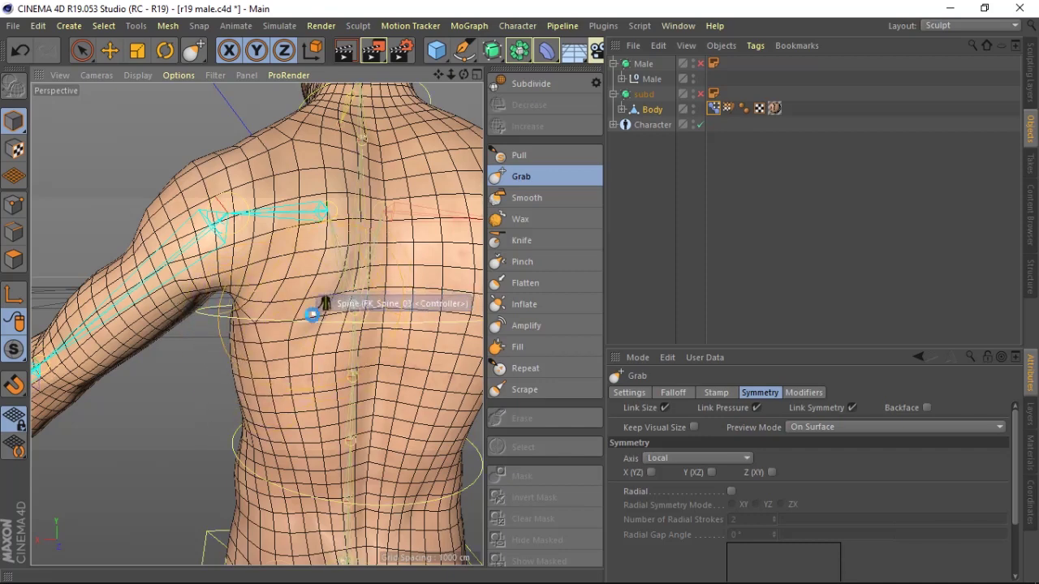
pyautogui.moveTo(313, 301); pyautogui.dragTo(329, 306)
pyautogui.hotkey('ctrl', 'z')
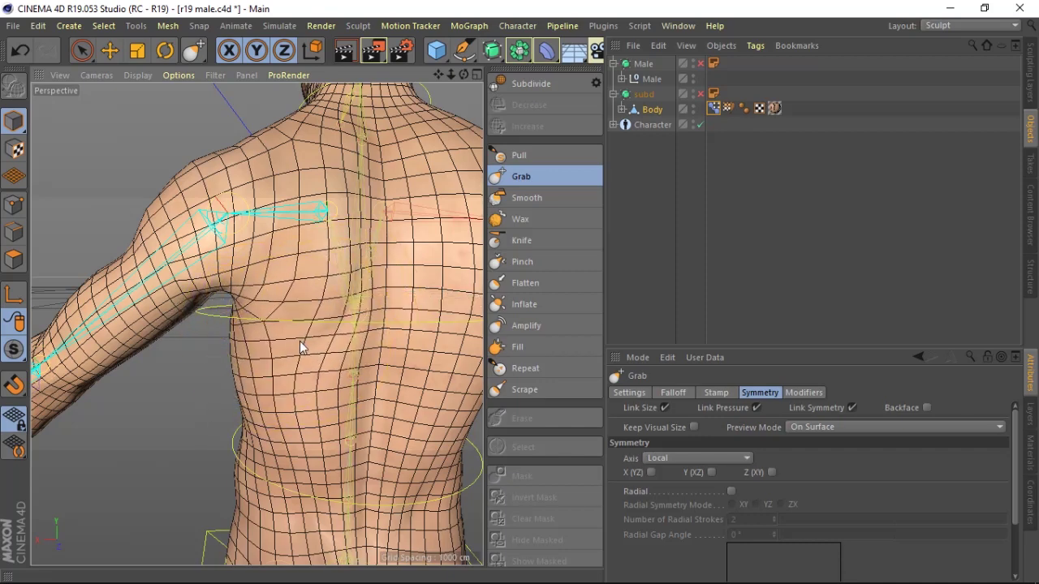
pyautogui.hotkey('ctrl', 'z')
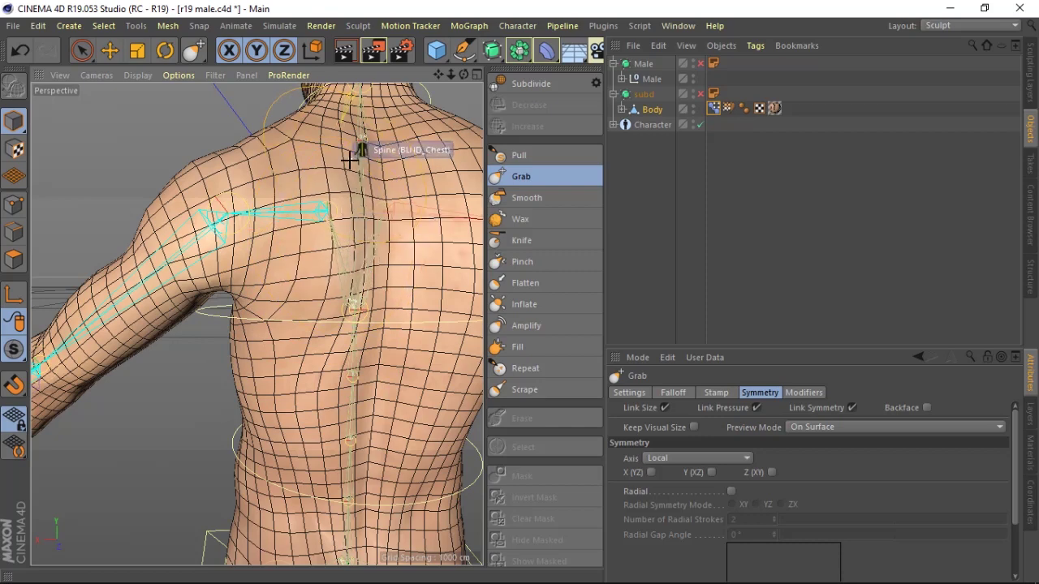
# - Reshape the back skin near the spine with the Grab brush
pyautogui.click(517, 267)
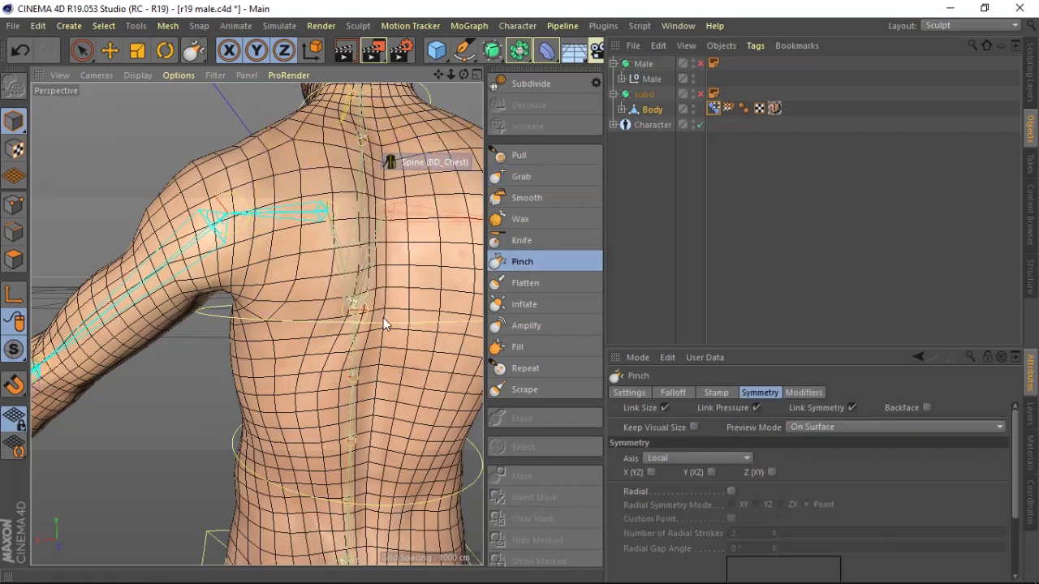
pyautogui.moveTo(472, 81); pyautogui.dragTo(247, 322)
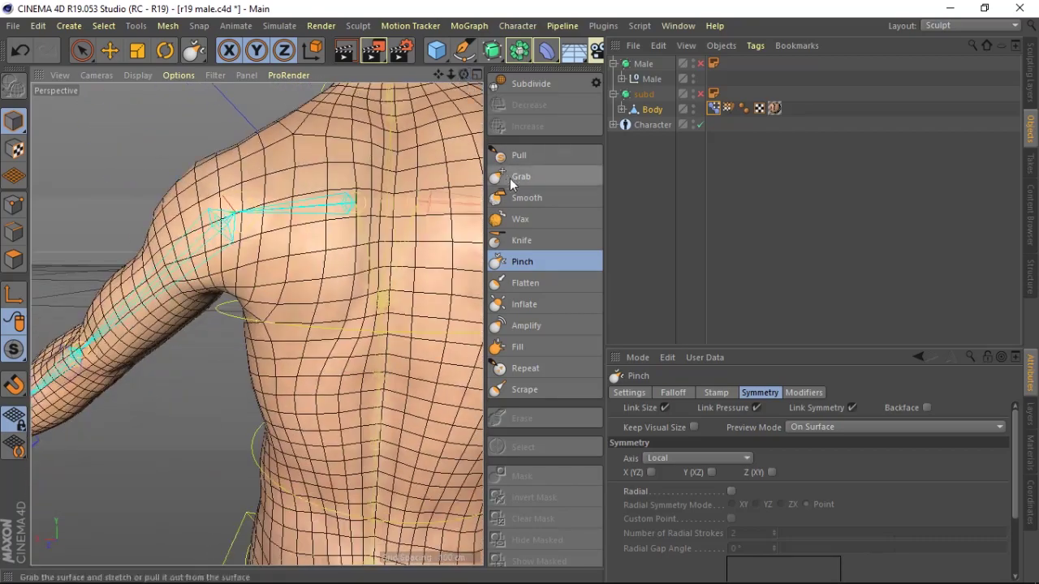
pyautogui.click(527, 197)
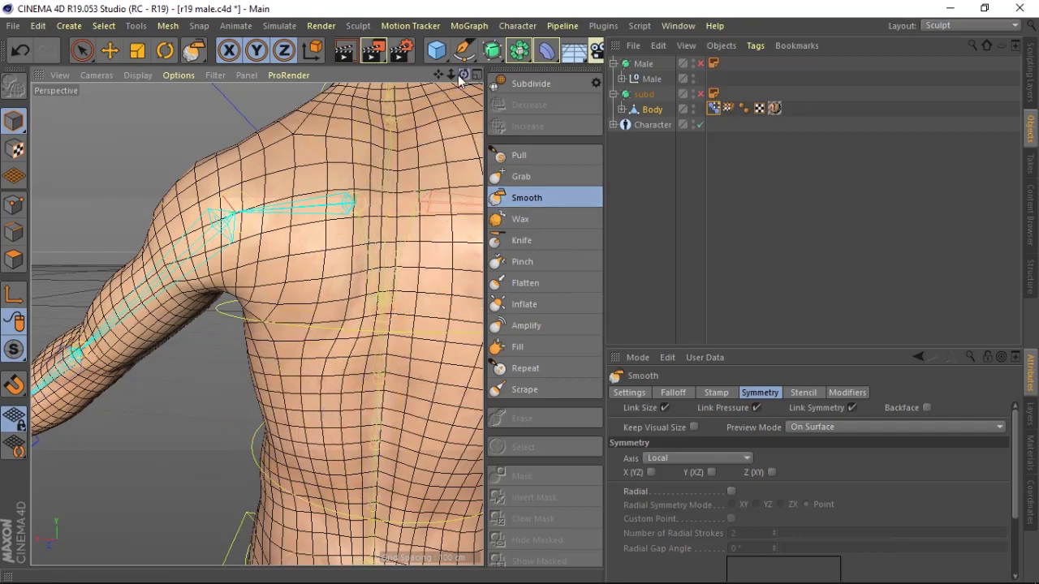
pyautogui.moveTo(460, 79)
pyautogui.mouseDown()
pyautogui.moveTo(257, 324)
pyautogui.moveTo(284, 308)
pyautogui.mouseUp()
pyautogui.click(521, 176)
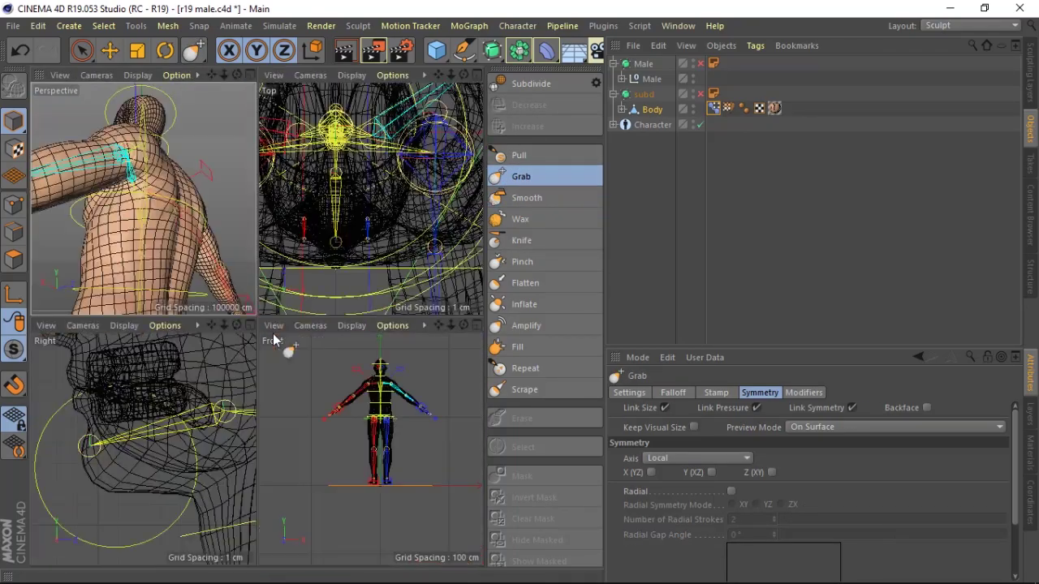
pyautogui.middleClick(272, 332)
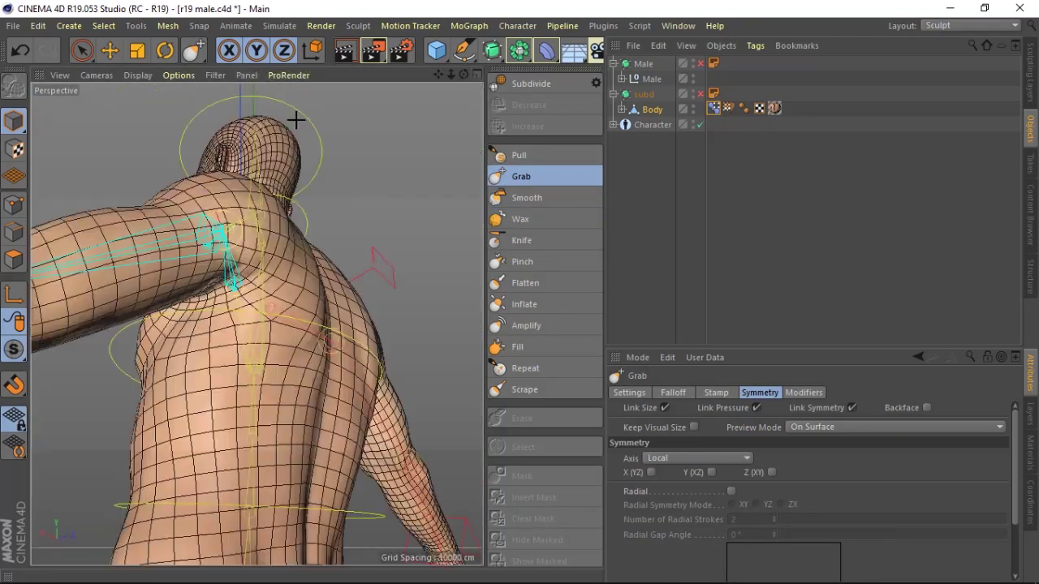
pyautogui.click(251, 75)
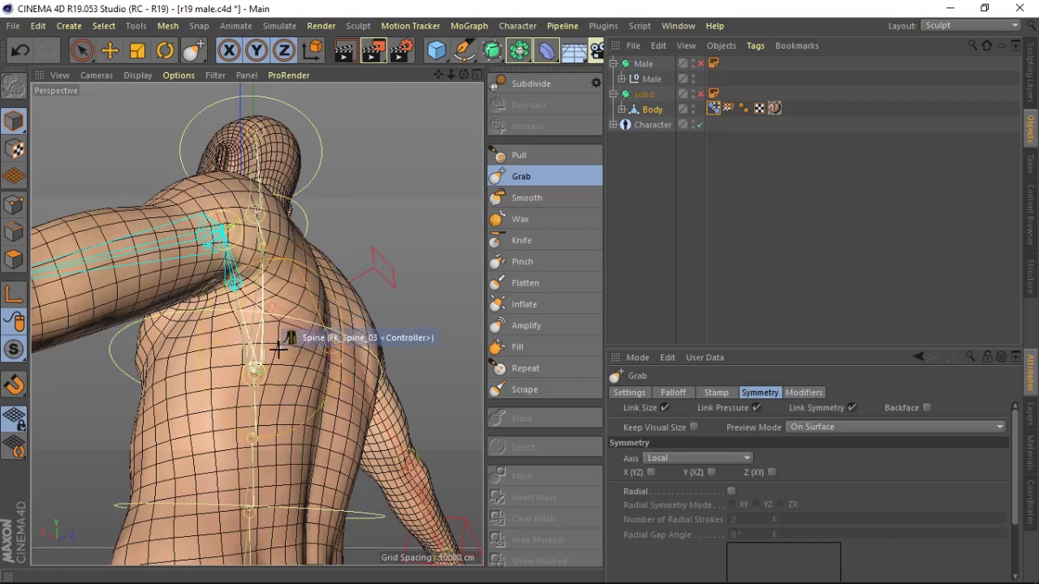
pyautogui.moveTo(225, 352); pyautogui.dragTo(279, 369)
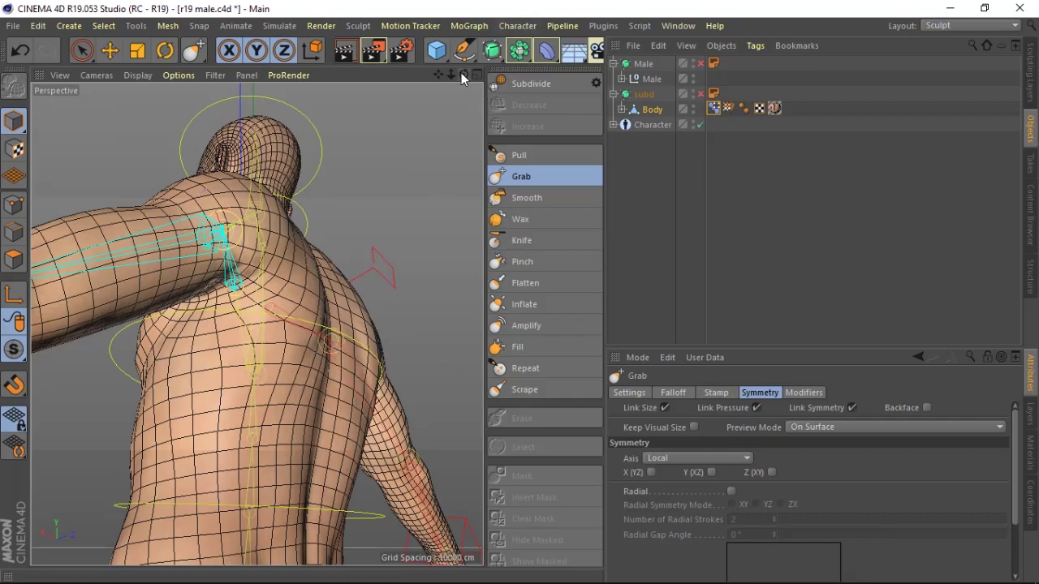
pyautogui.moveTo(463, 77); pyautogui.dragTo(322, 220)
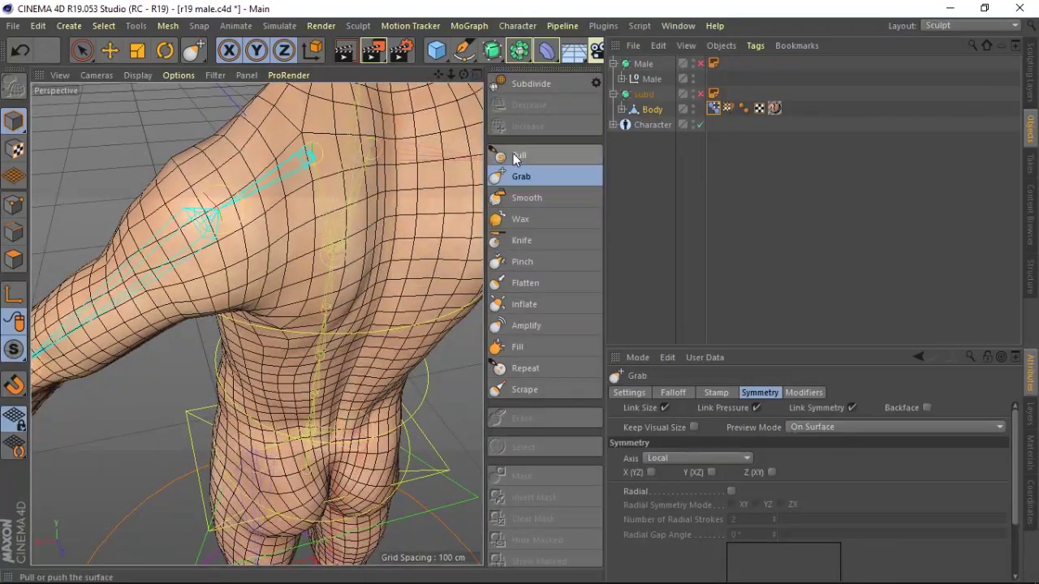
# - Work over the shoulder-blade area with the Pull brush and then the Smooth brush
pyautogui.click(516, 157)
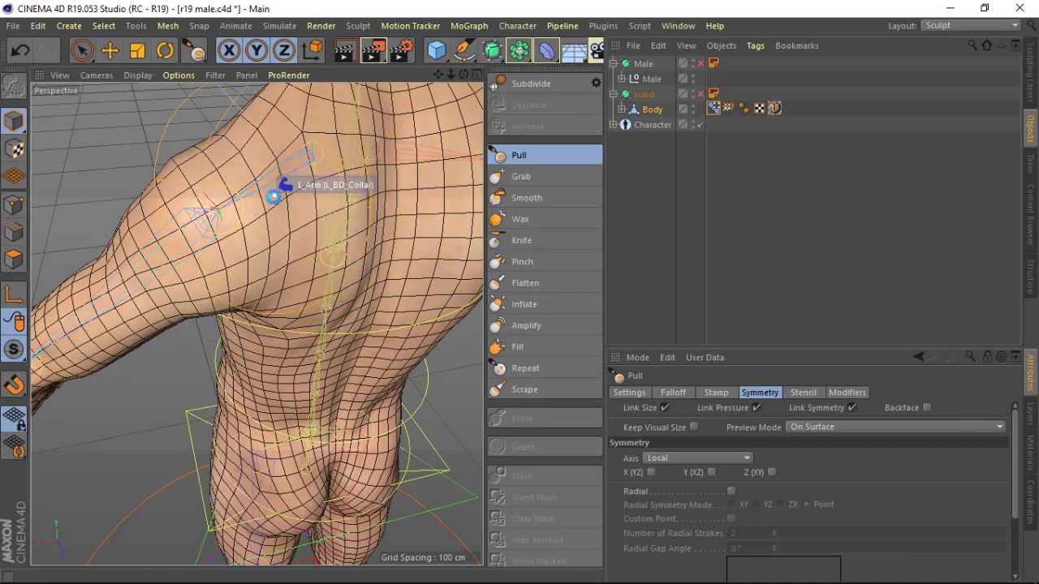
pyautogui.click(300, 231)
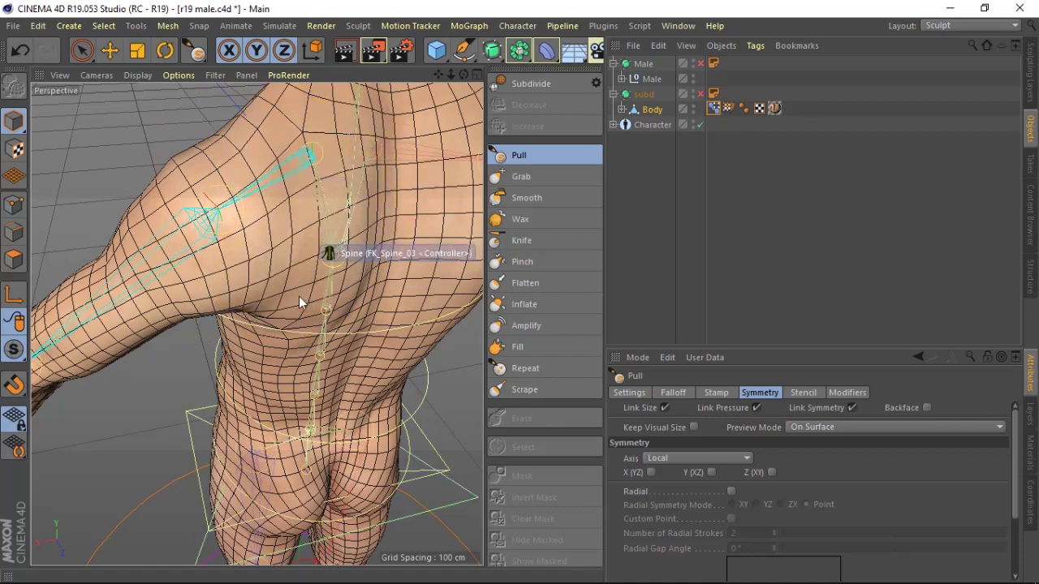
pyautogui.moveTo(298, 309)
pyautogui.keyDown('alt'); pyautogui.mouseDown()
pyautogui.moveTo(257, 323)
pyautogui.moveTo(340, 304)
pyautogui.mouseUp(); pyautogui.keyUp('alt')
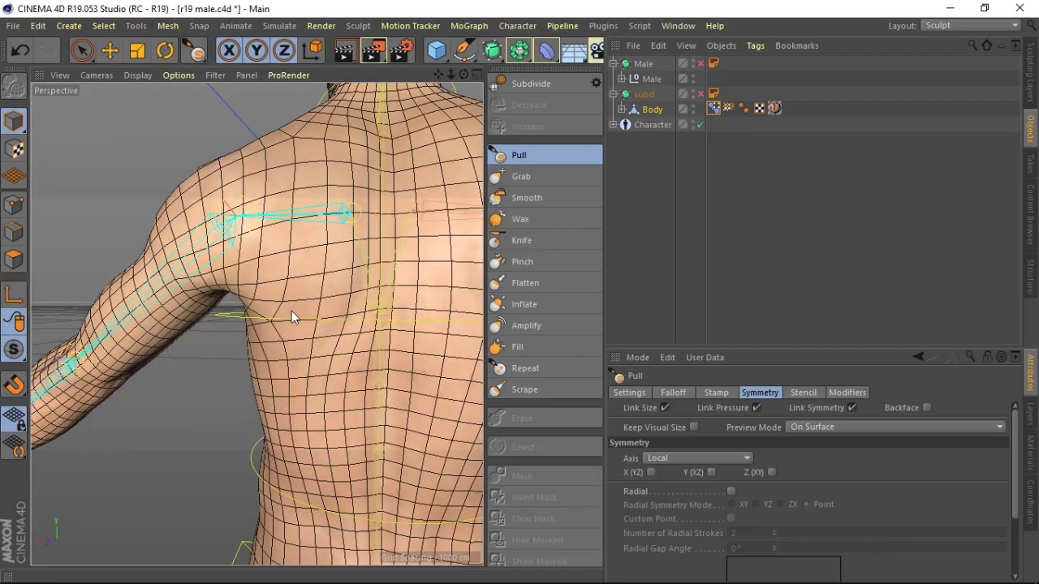
pyautogui.moveTo(476, 78)
pyautogui.keyDown('alt'); pyautogui.mouseDown()
pyautogui.moveTo(257, 323)
pyautogui.moveTo(341, 244)
pyautogui.mouseUp(); pyautogui.keyUp('alt')
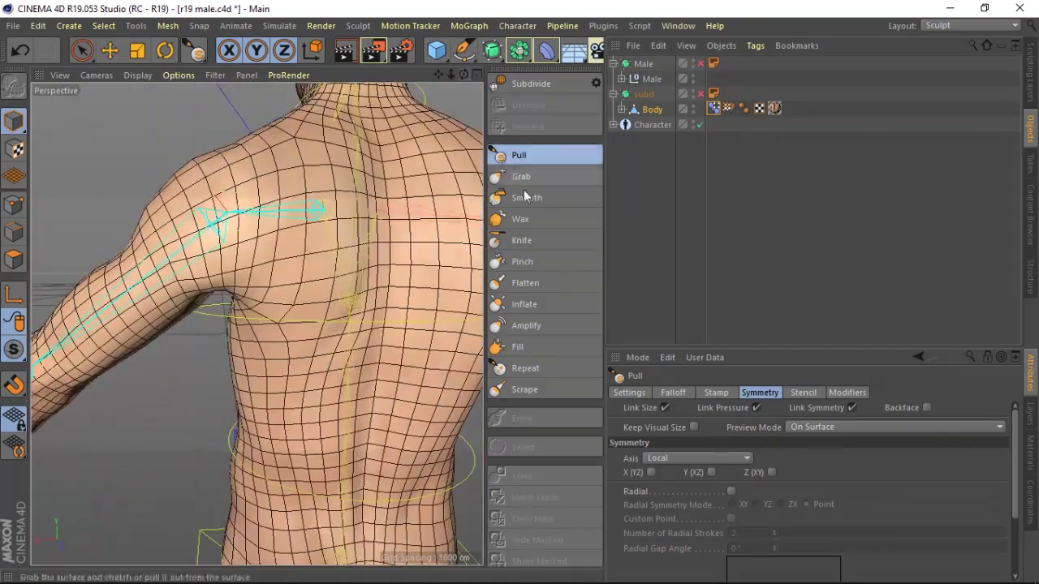
pyautogui.click(526, 197)
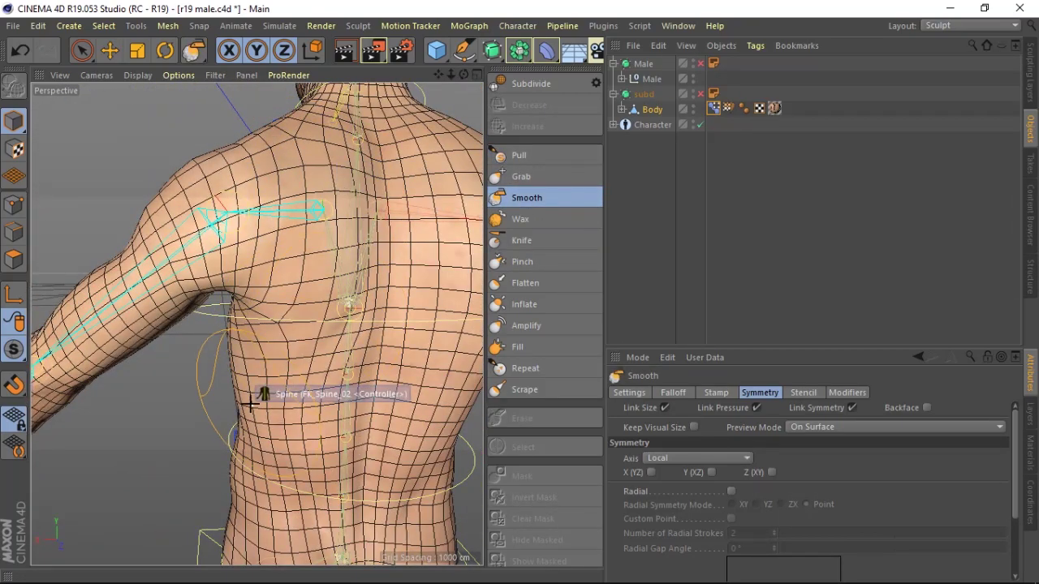
pyautogui.keyDown('alt'); pyautogui.moveTo(479, 78); pyautogui.dragTo(256, 323); pyautogui.keyUp('alt')
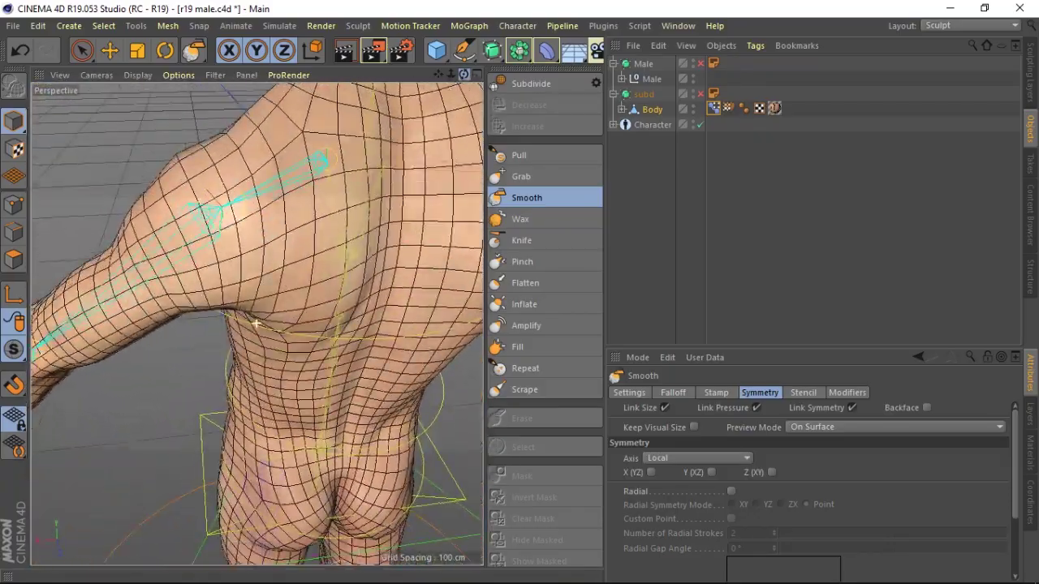
pyautogui.click(317, 184)
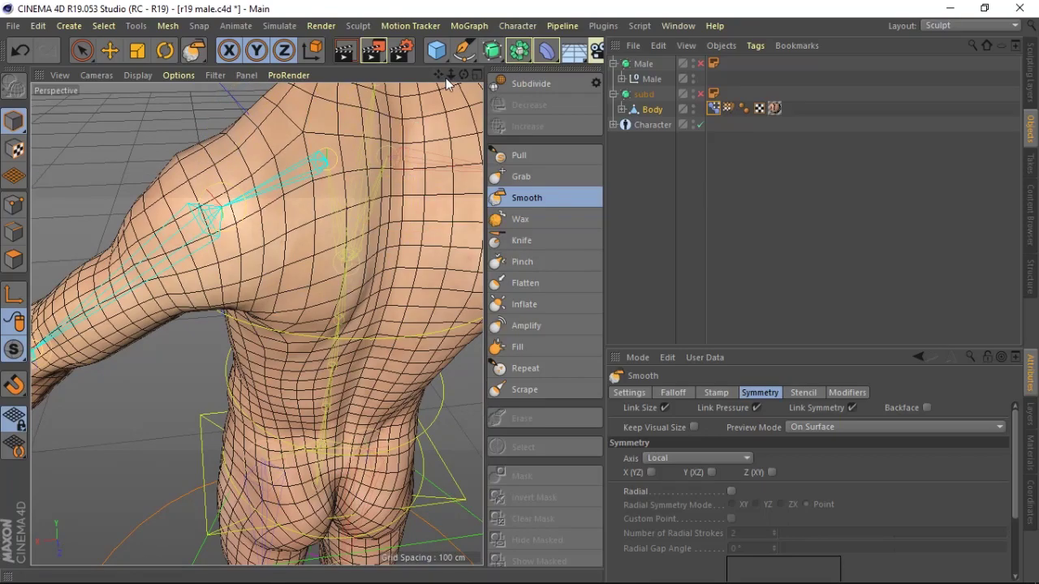
pyautogui.moveTo(451, 74); pyautogui.dragTo(475, 81)
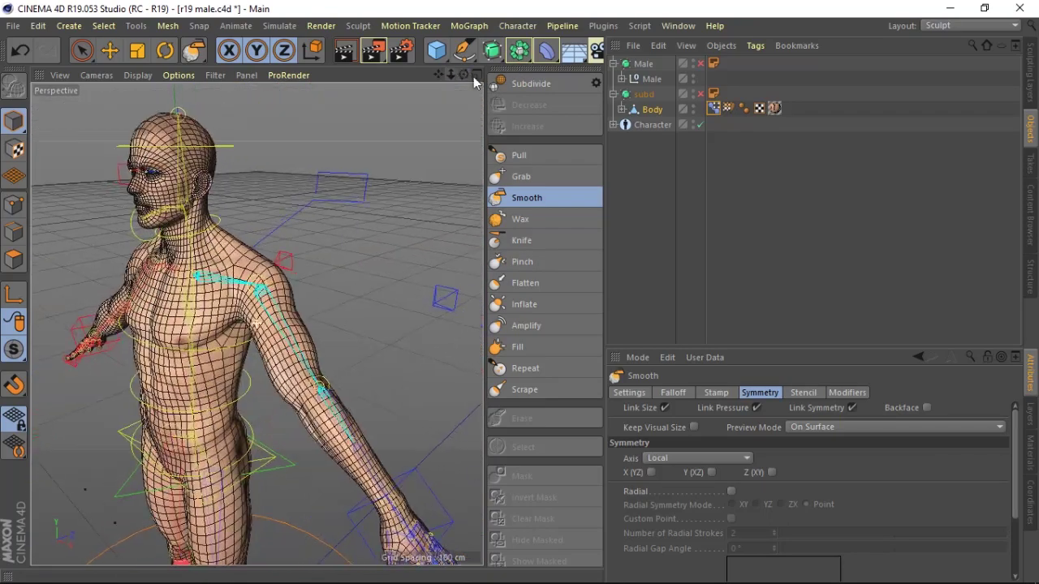
# - Return to the Standard layout and show the Body's Pose Morph poses, including L_ScapulaB
pyautogui.click(714, 108)
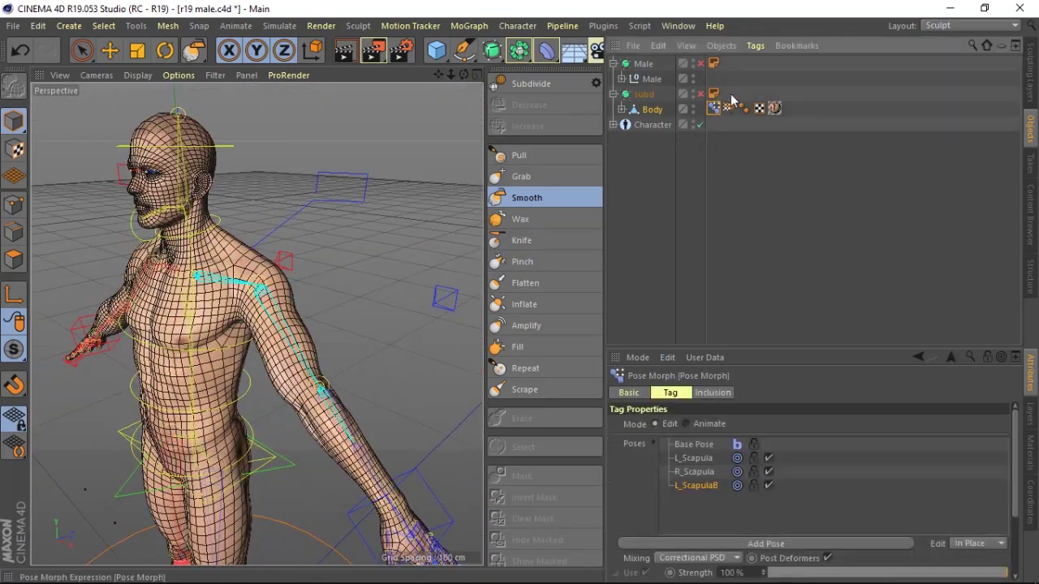
pyautogui.click(521, 177)
pyautogui.click(1006, 25)
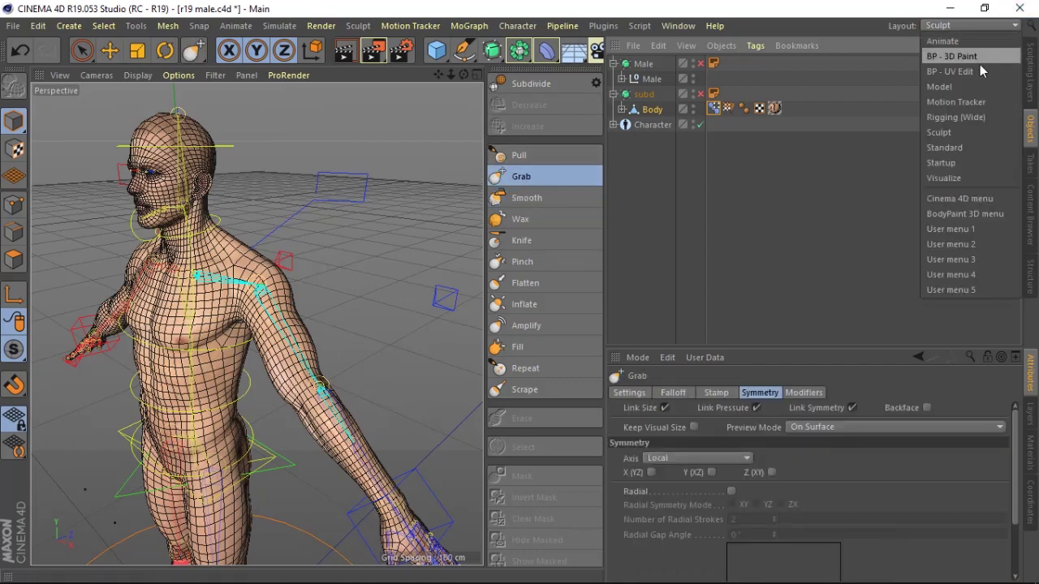
pyautogui.click(952, 148)
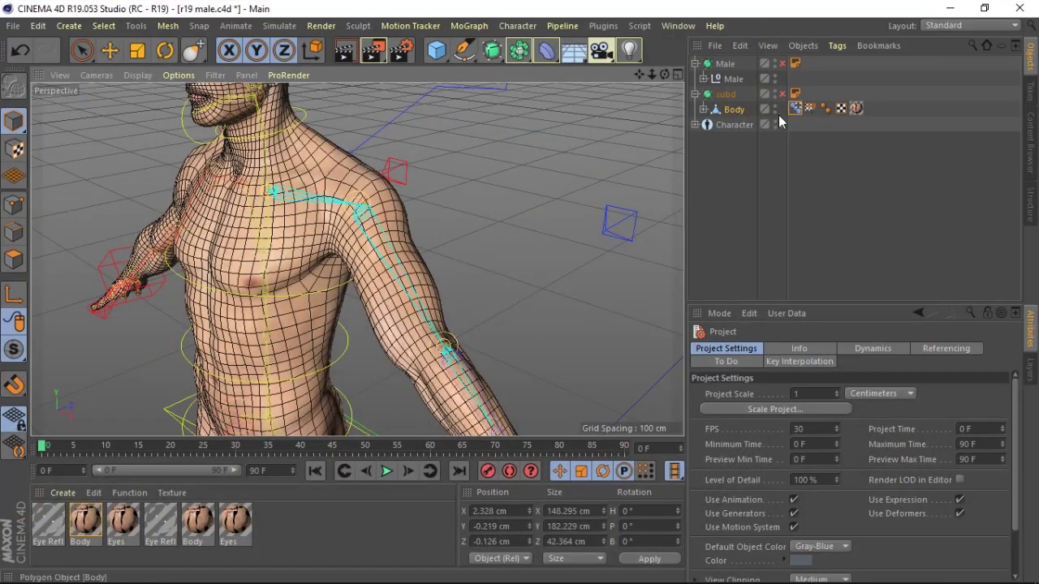
pyautogui.click(796, 107)
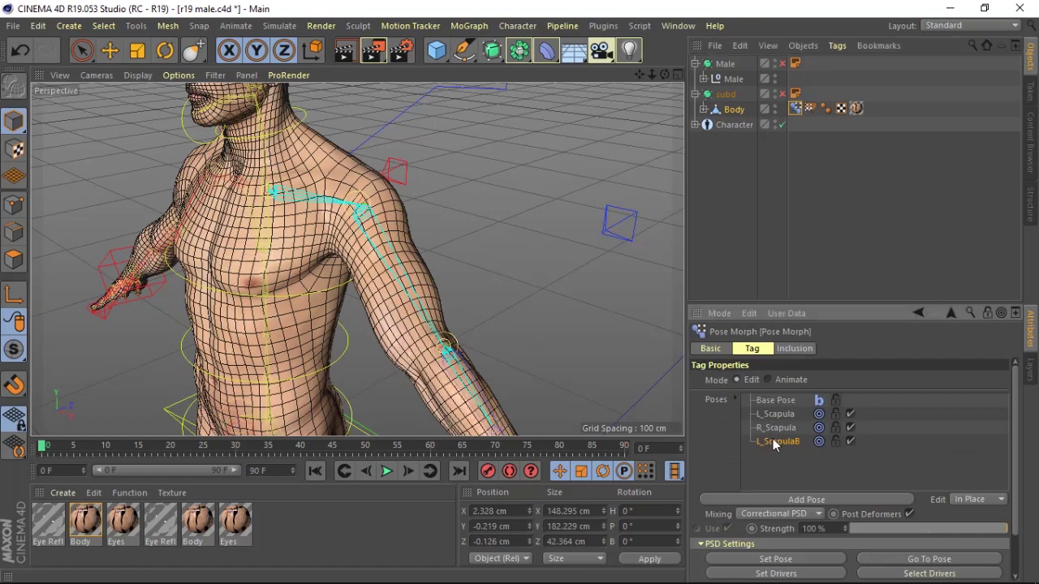
pyautogui.moveTo(663, 75); pyautogui.dragTo(185, 120)
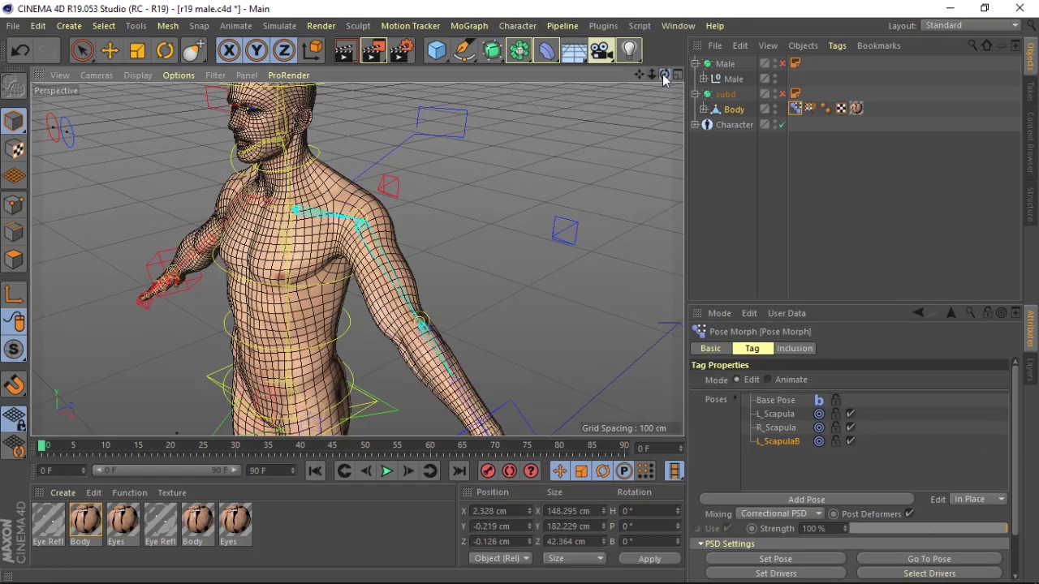
# - Rotate the shoulder collar controller to a heading of -25° to test the deformation
pyautogui.click(165, 51)
pyautogui.click(97, 117)
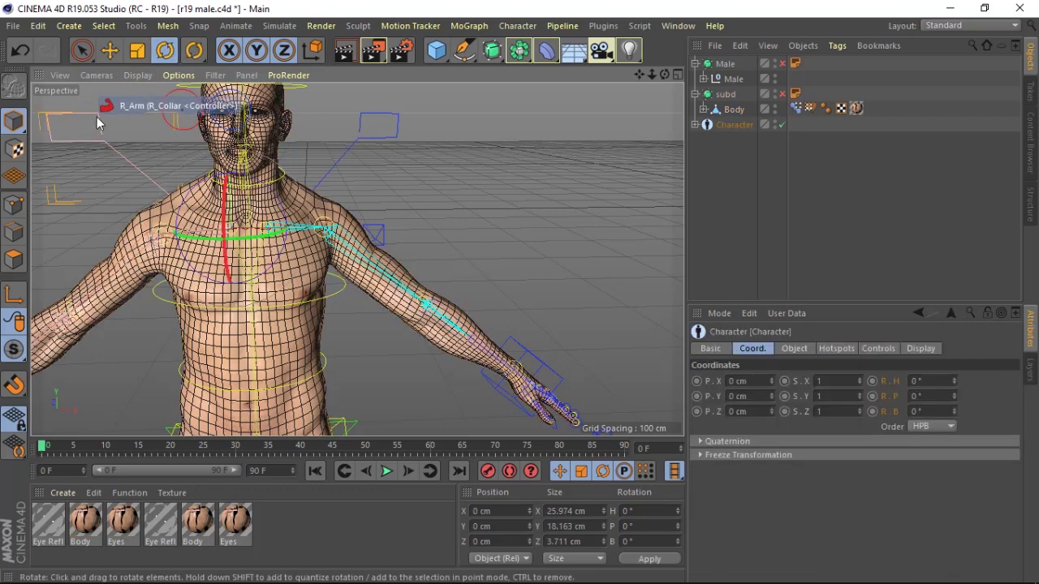
pyautogui.click(196, 237)
pyautogui.moveTo(196, 237); pyautogui.dragTo(246, 296)
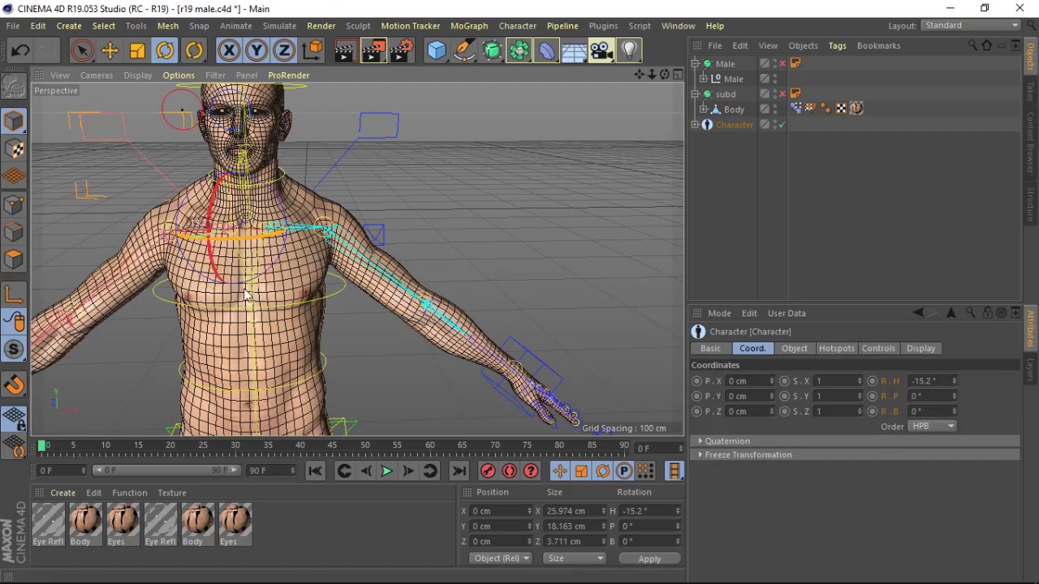
pyautogui.click(629, 511)
pyautogui.write('-25')
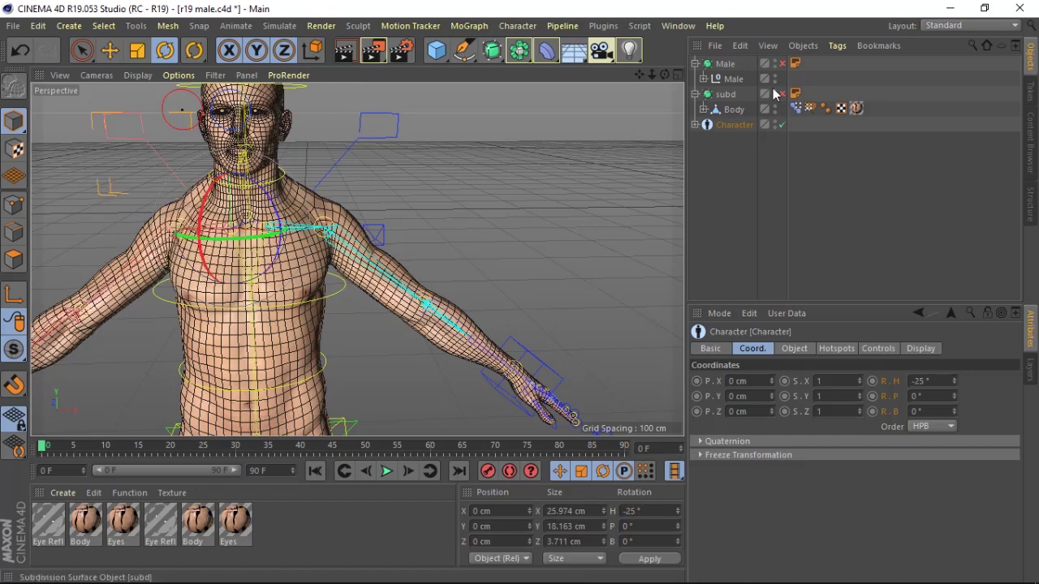
pyautogui.click(794, 109)
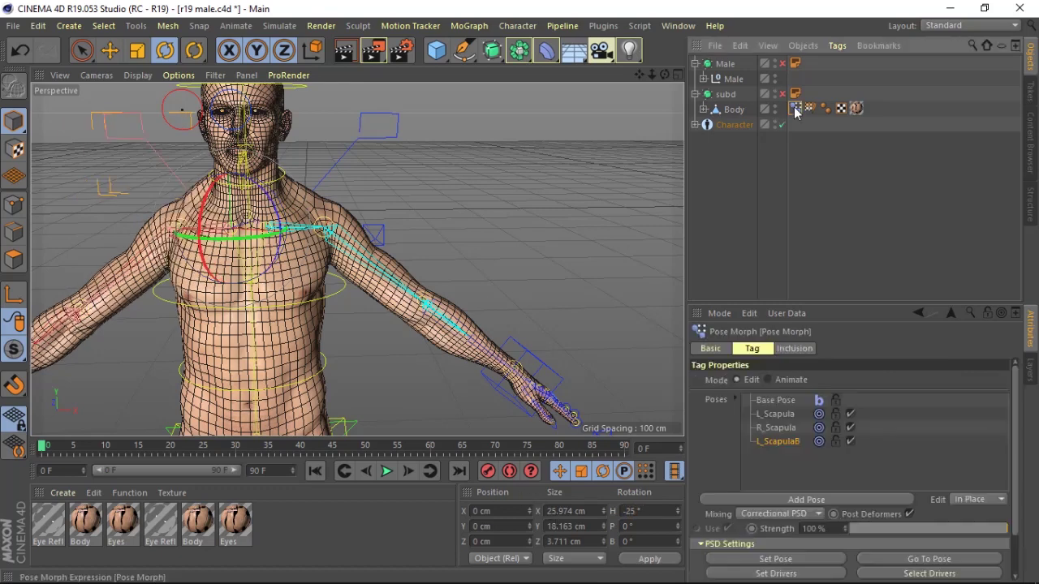
# - Copy and paste the L_ScapulaB pose and rename the copy R_ScapulaB
pyautogui.rightClick(782, 445)
pyautogui.click(804, 354)
pyautogui.rightClick(774, 466)
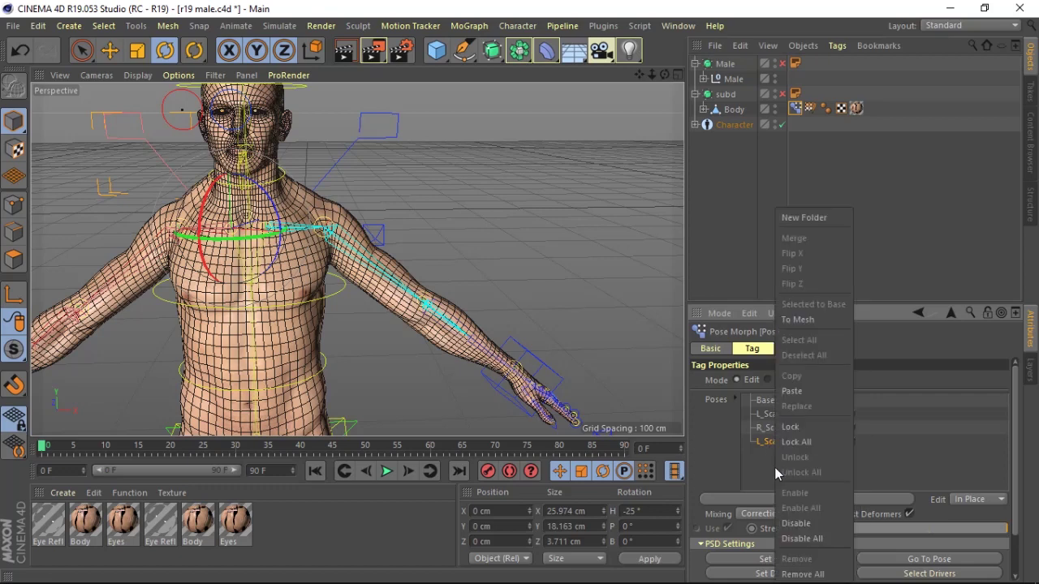
pyautogui.click(799, 391)
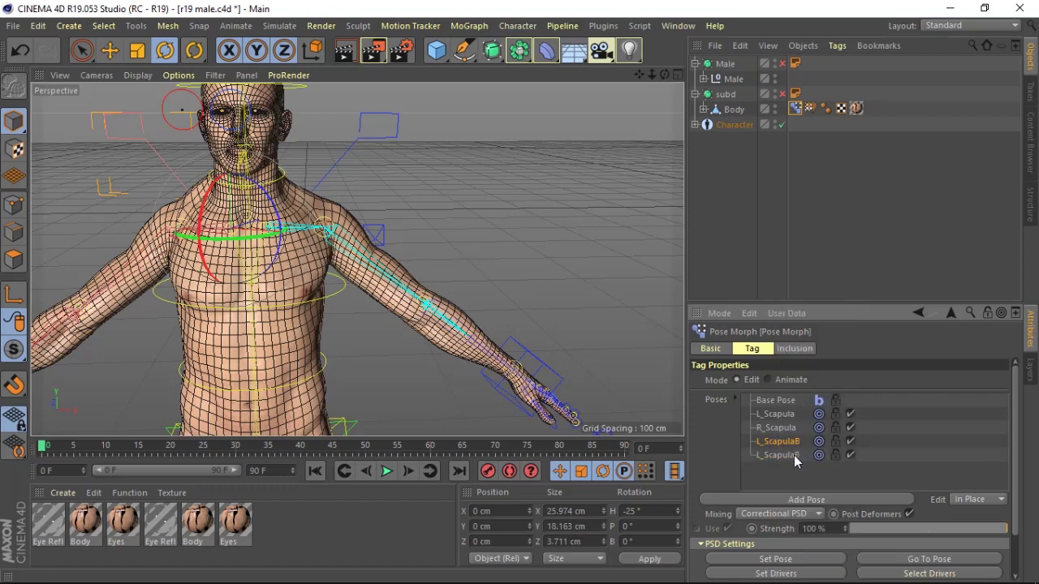
pyautogui.doubleClick(773, 456)
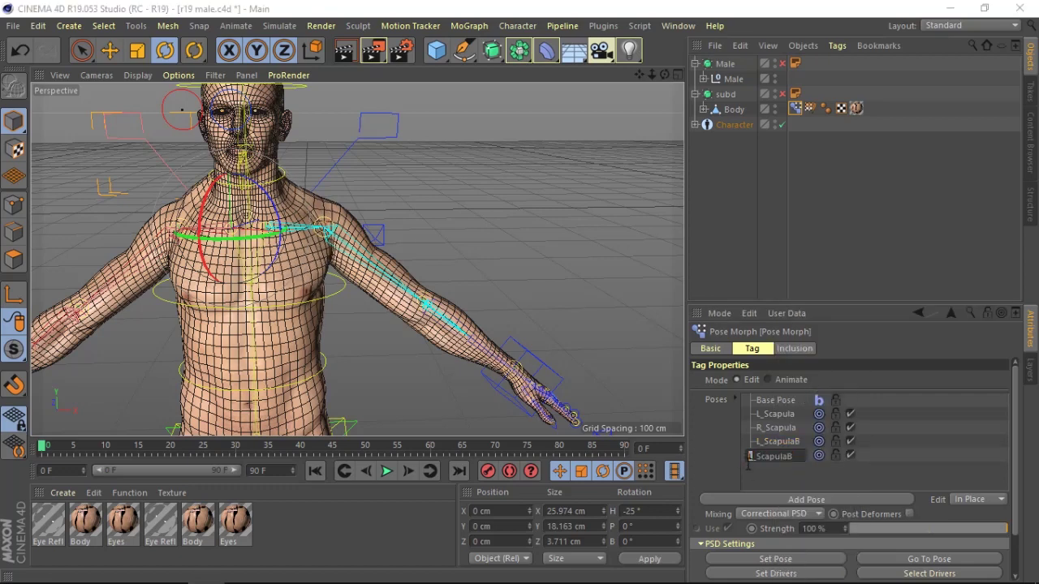
pyautogui.write('R_ScapulaB')
pyautogui.press('Return')
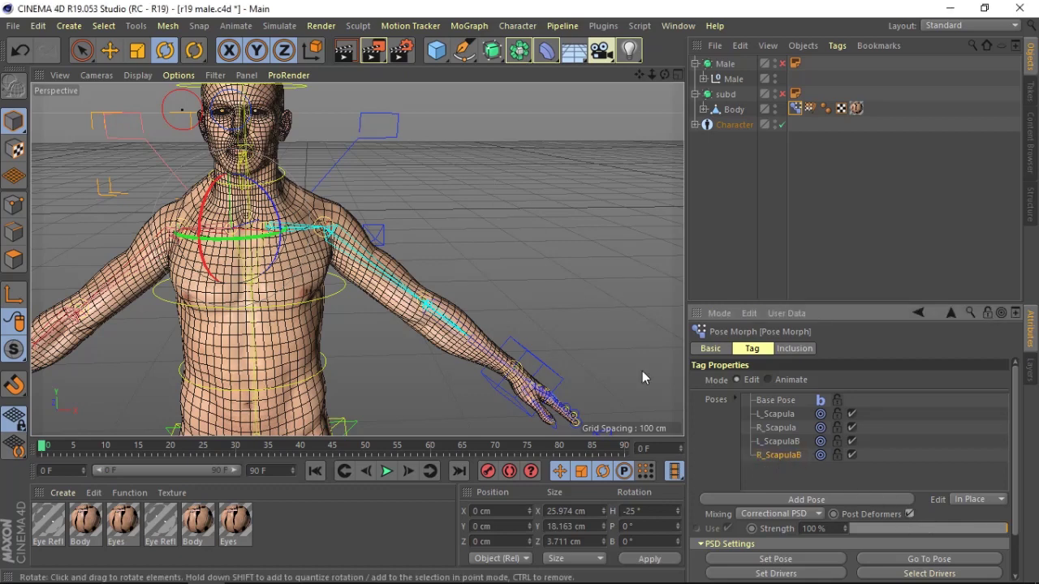
# - Flip R_ScapulaB across X, then check the character from back and front
pyautogui.rightClick(767, 457)
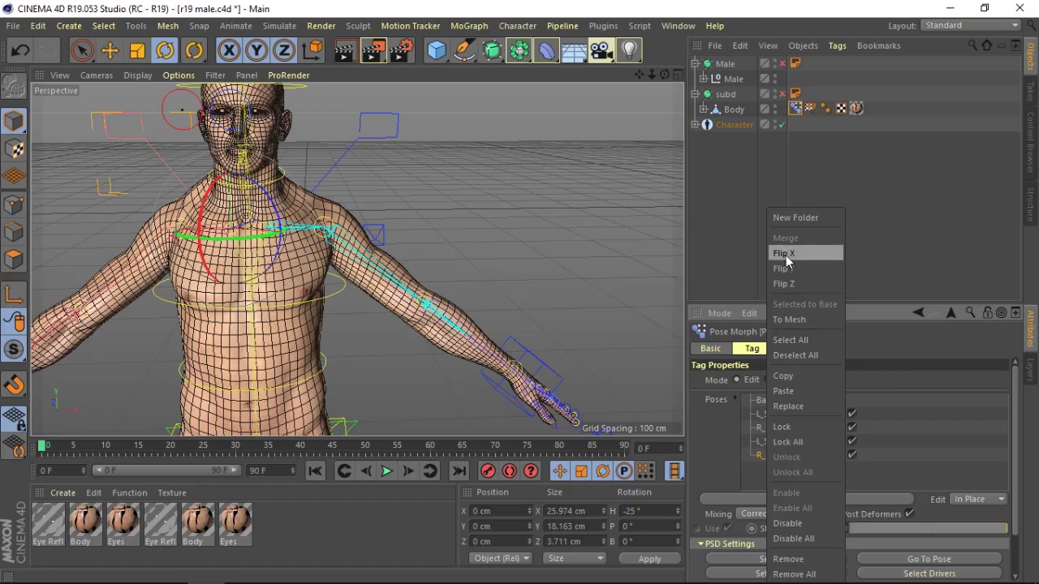
pyautogui.click(785, 256)
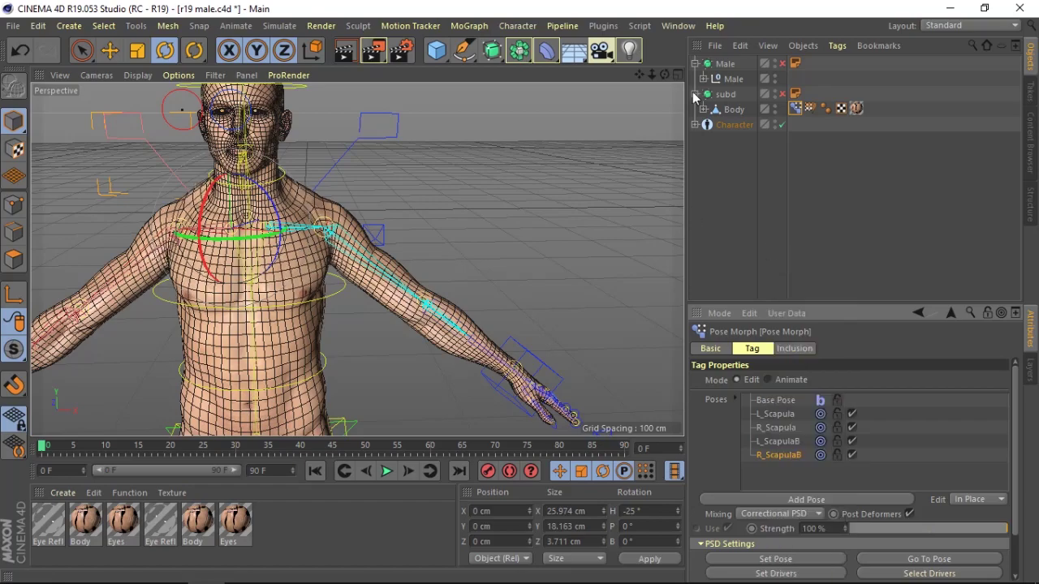
pyautogui.moveTo(664, 77); pyautogui.dragTo(664, 78)
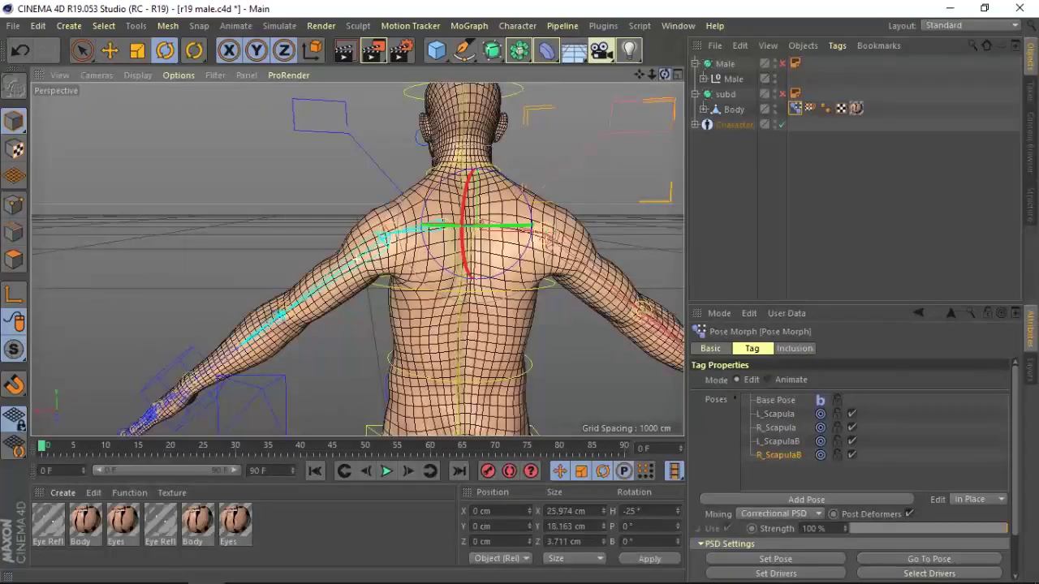
pyautogui.keyDown('alt'); pyautogui.moveTo(356, 258); pyautogui.dragTo(362, 255); pyautogui.keyUp('alt')
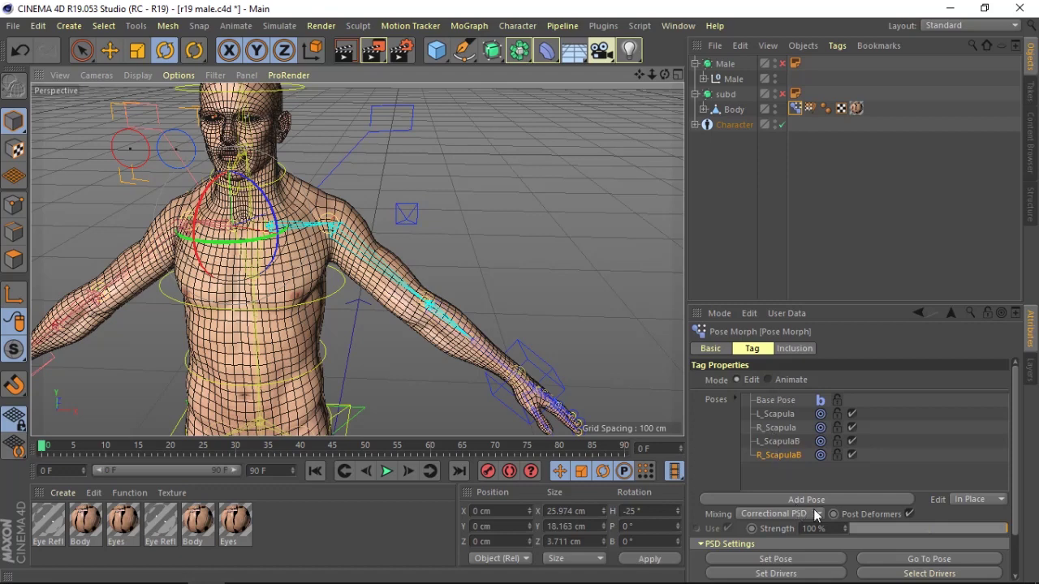
# - Reset the shoulder collar controller's heading rotation (R.H) to 0°
pyautogui.scroll(-2, 1014, 439)
pyautogui.scroll(-1, 999, 487)
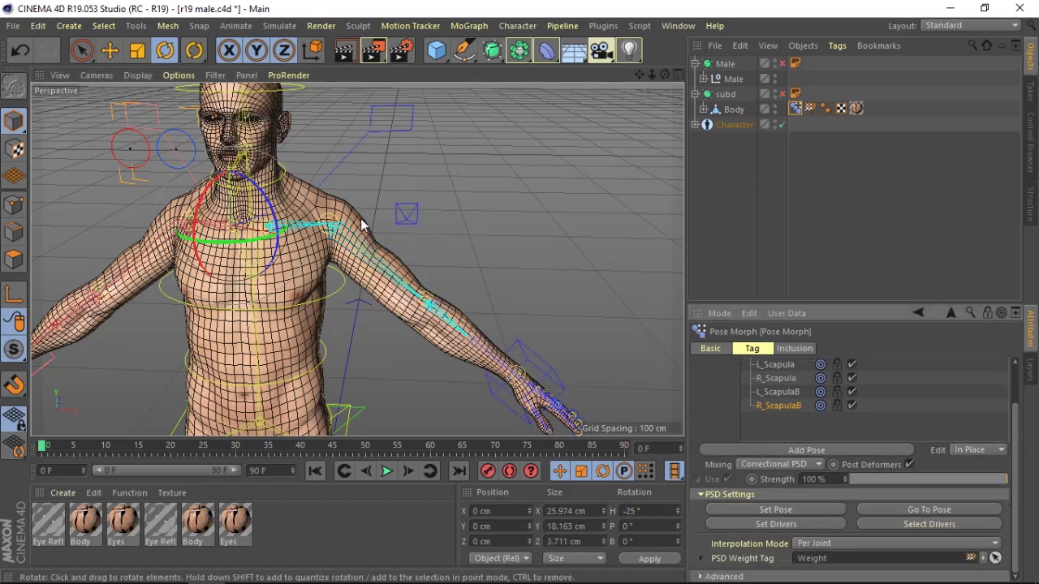
pyautogui.click(376, 133)
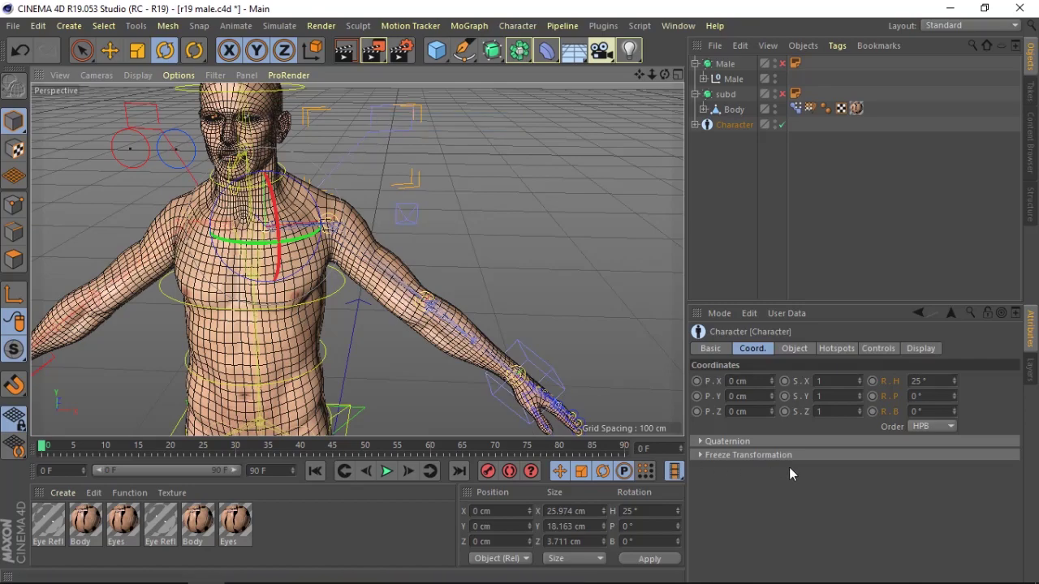
pyautogui.click(933, 382)
pyautogui.write('0')
pyautogui.press('Return')
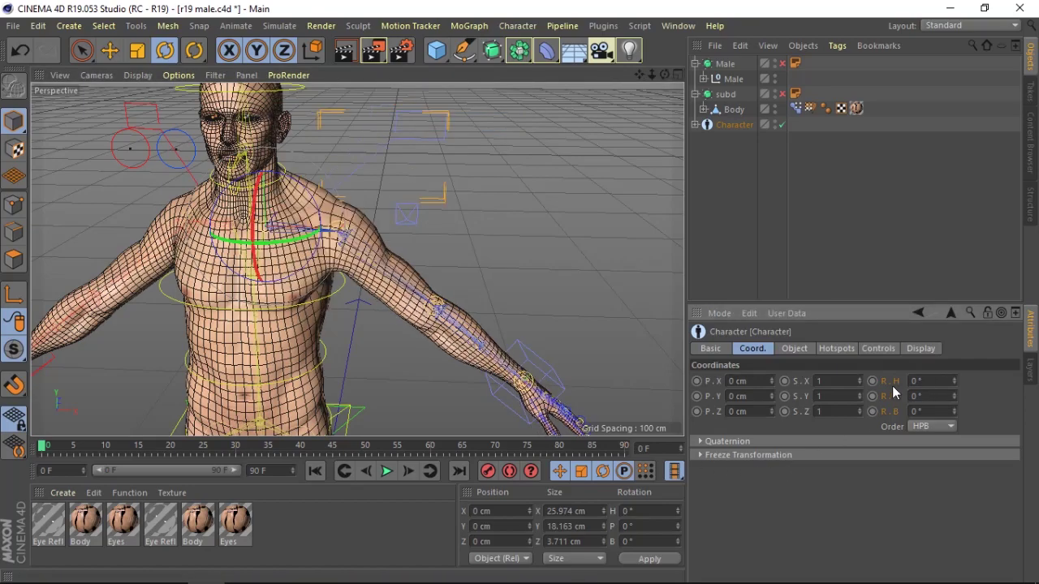
# - Store the rig's current pose for R_ScapulaB with Set Pose in the Pose Morph tag
pyautogui.moveTo(675, 74); pyautogui.dragTo(355, 259)
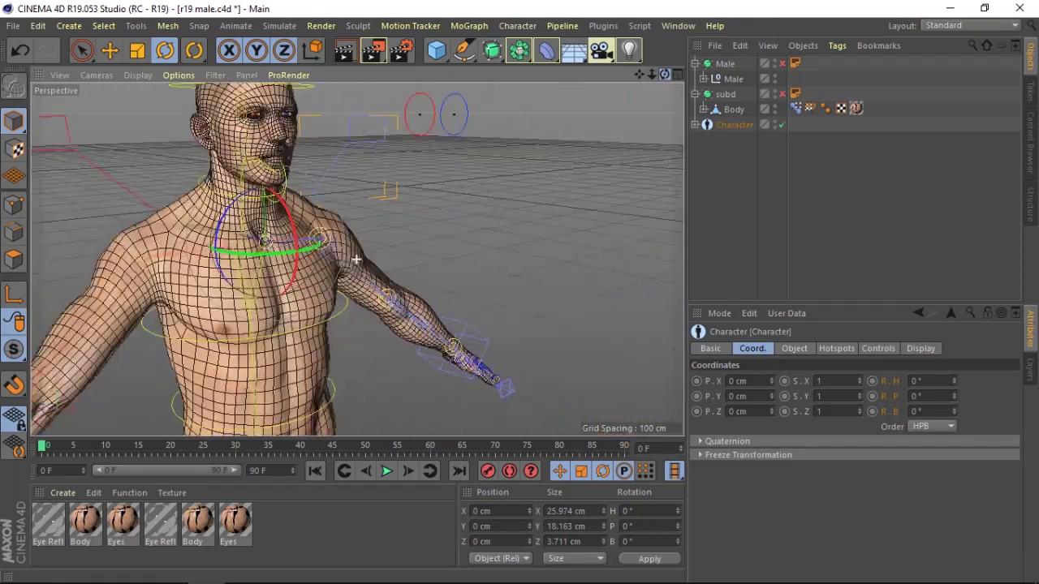
pyautogui.moveTo(356, 259); pyautogui.dragTo(816, 129)
pyautogui.click(795, 109)
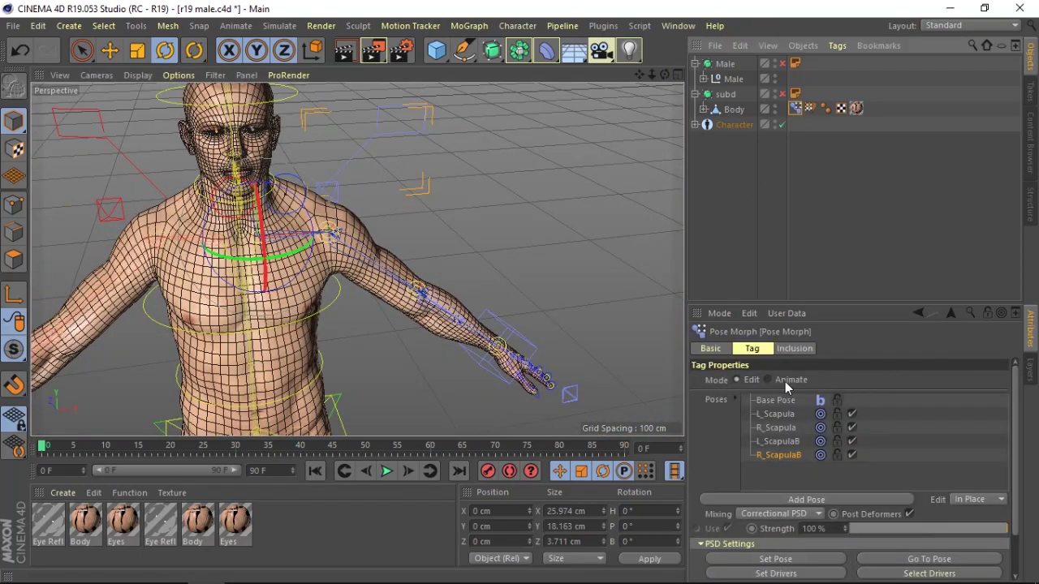
pyautogui.moveTo(1012, 426); pyautogui.dragTo(1009, 507)
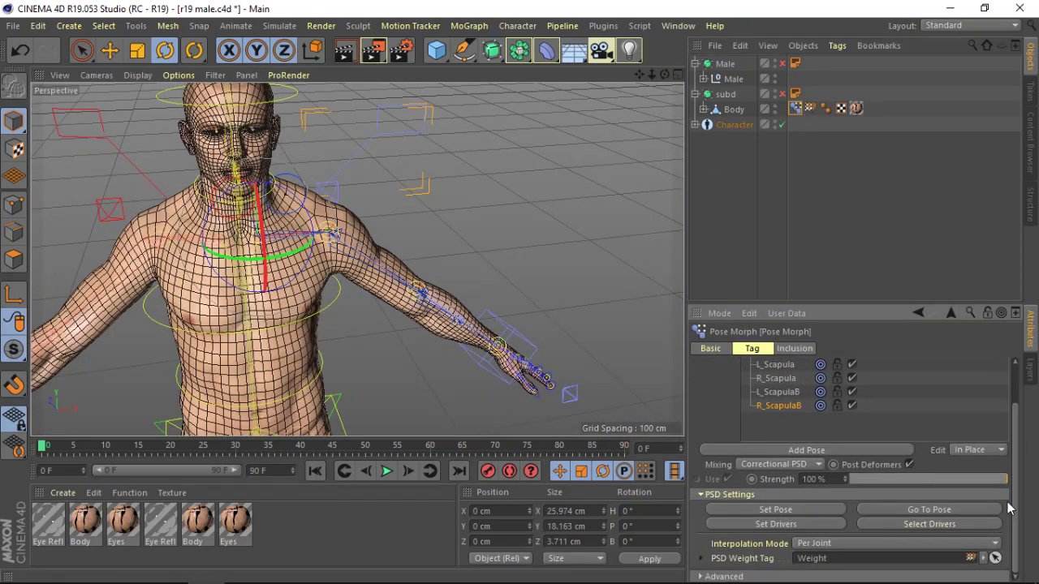
pyautogui.click(773, 511)
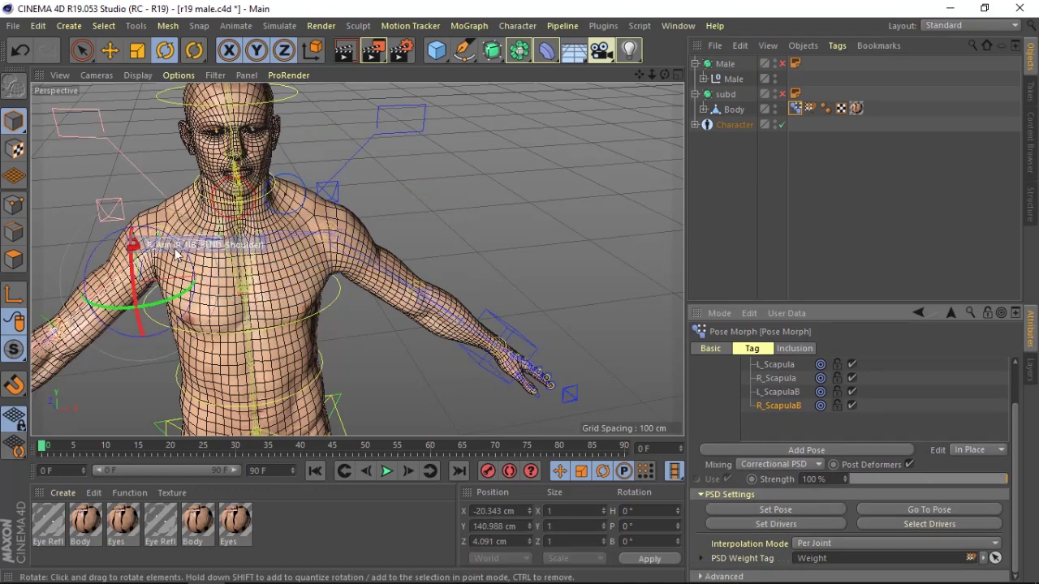
# - Hide the subd body mesh and select the L_ScapulaB pose in the Pose Morph tag
pyautogui.click(775, 92)
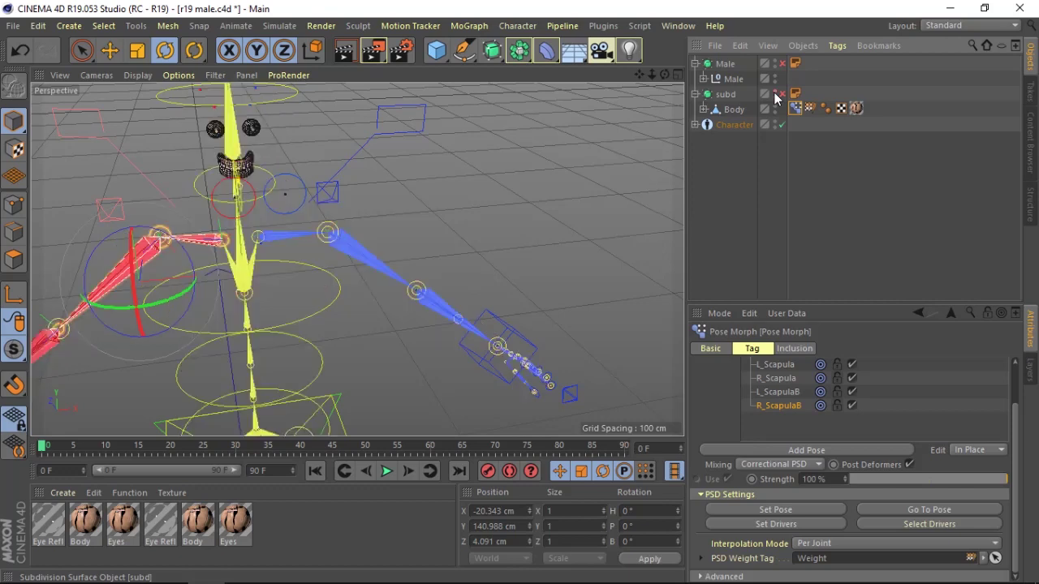
pyautogui.click(204, 242)
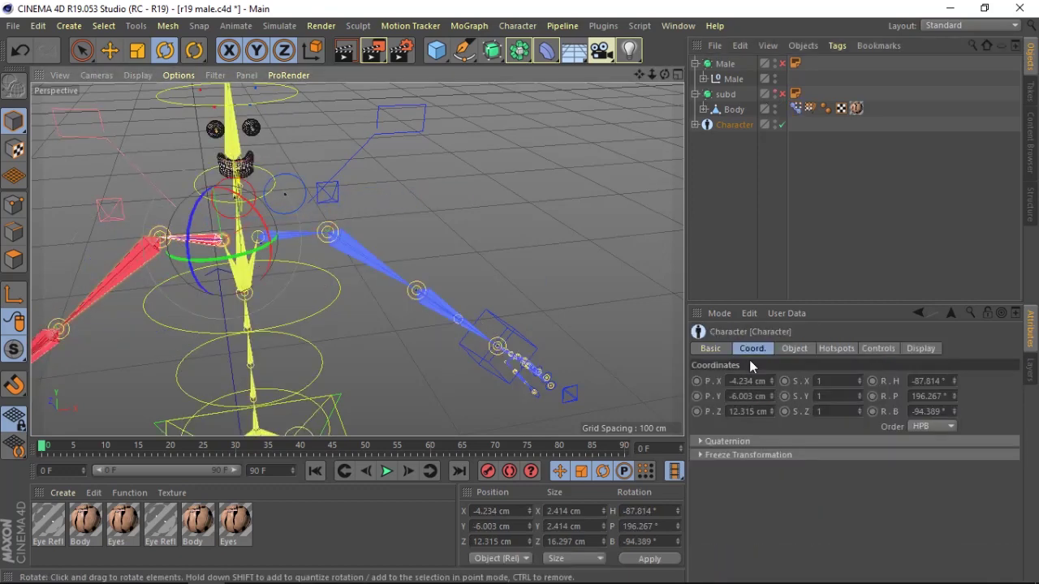
pyautogui.click(794, 111)
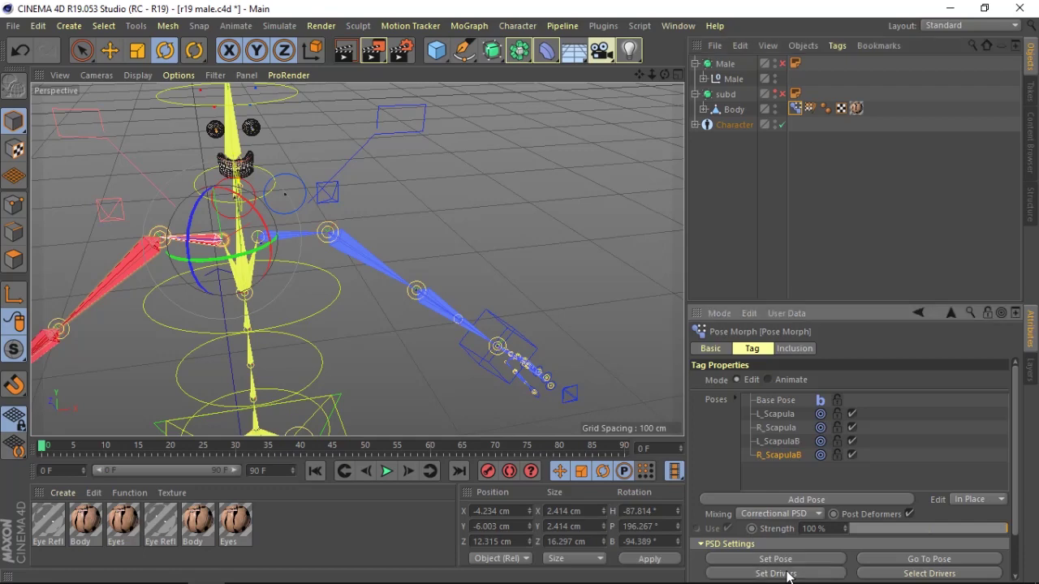
pyautogui.click(775, 440)
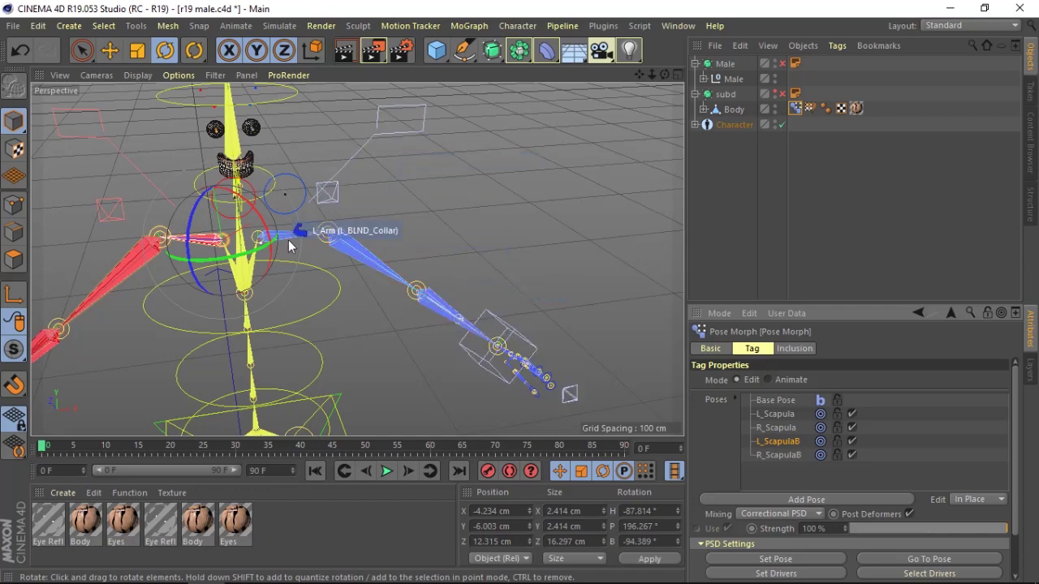
# - Set the L_Arm collar controller as the driver of the L_ScapulaB pose
pyautogui.click(289, 233)
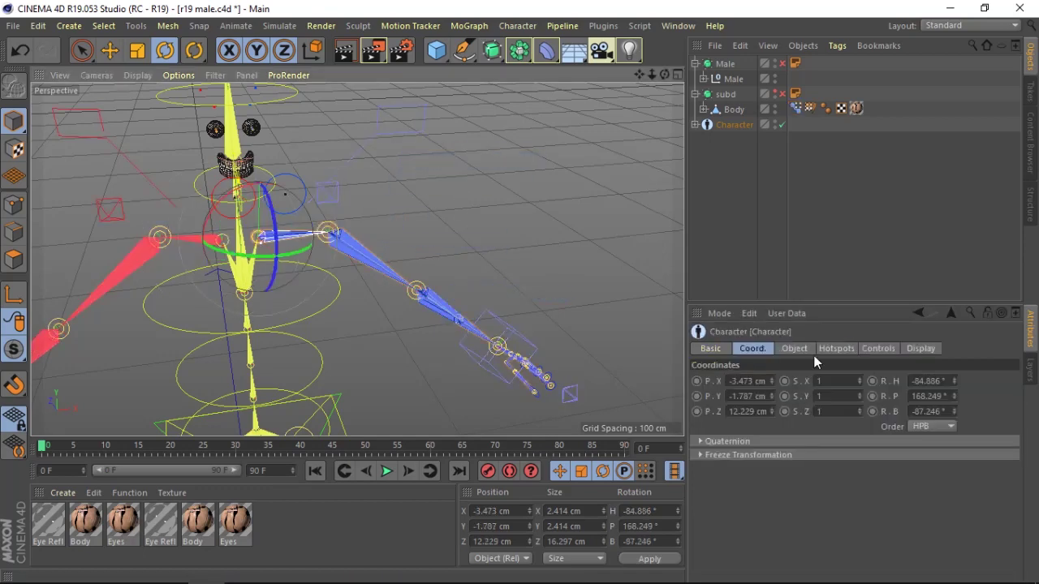
pyautogui.click(795, 108)
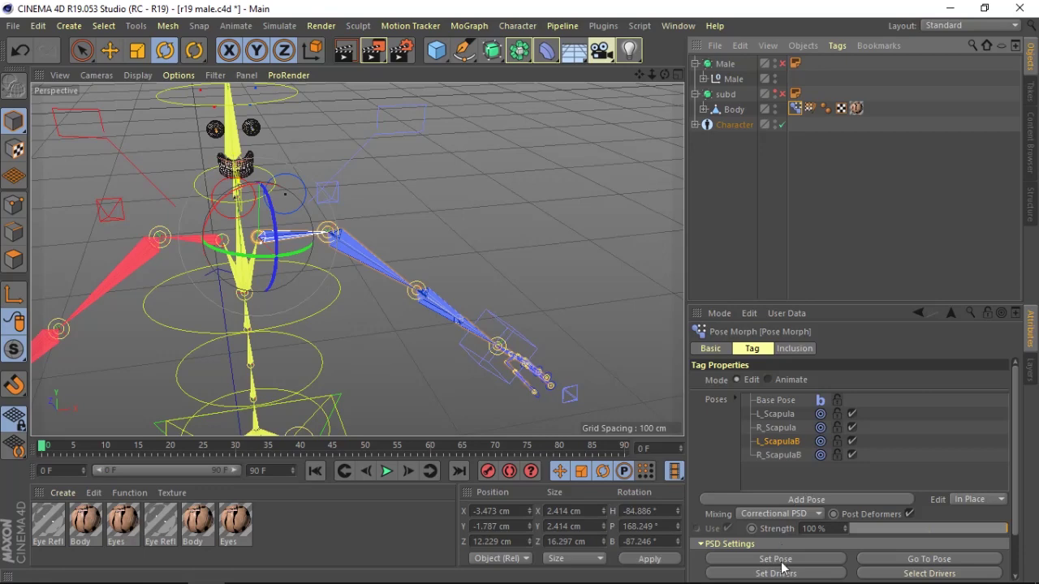
pyautogui.click(772, 574)
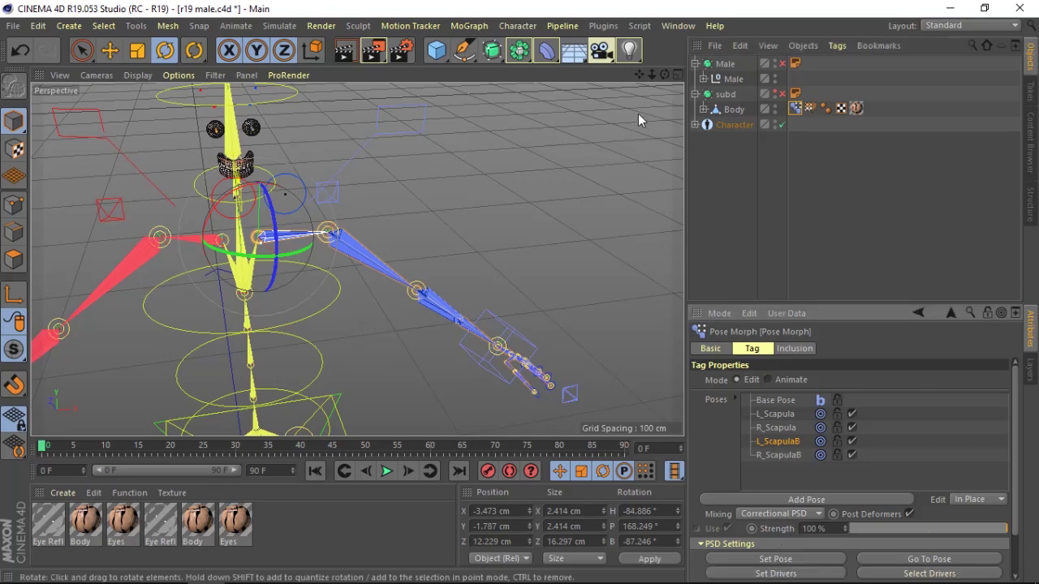
# - Show the Character object's Animate properties with Reset Pose
pyautogui.moveTo(661, 76); pyautogui.dragTo(433, 120)
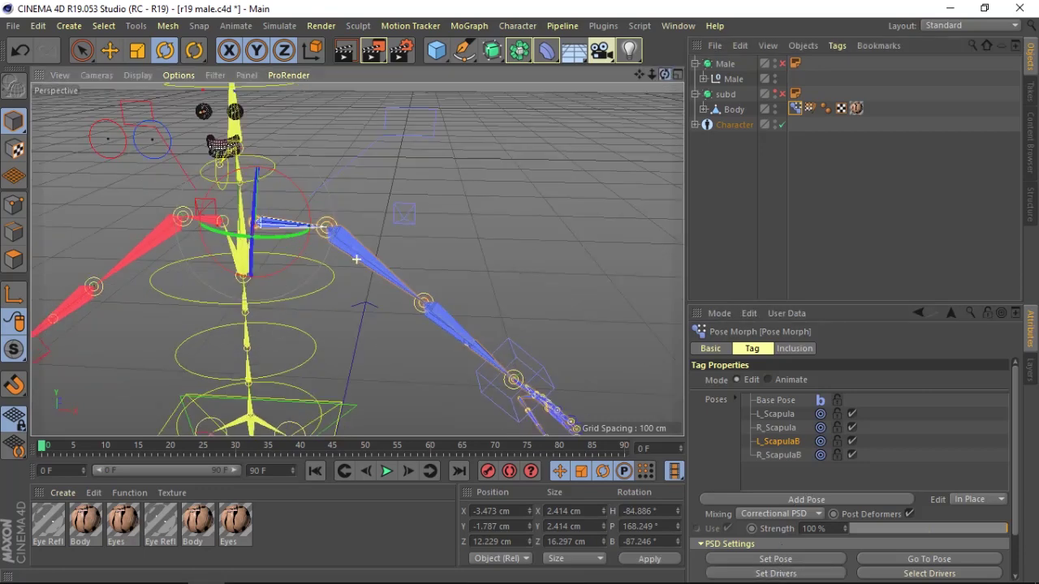
pyautogui.click(390, 129)
pyautogui.click(726, 125)
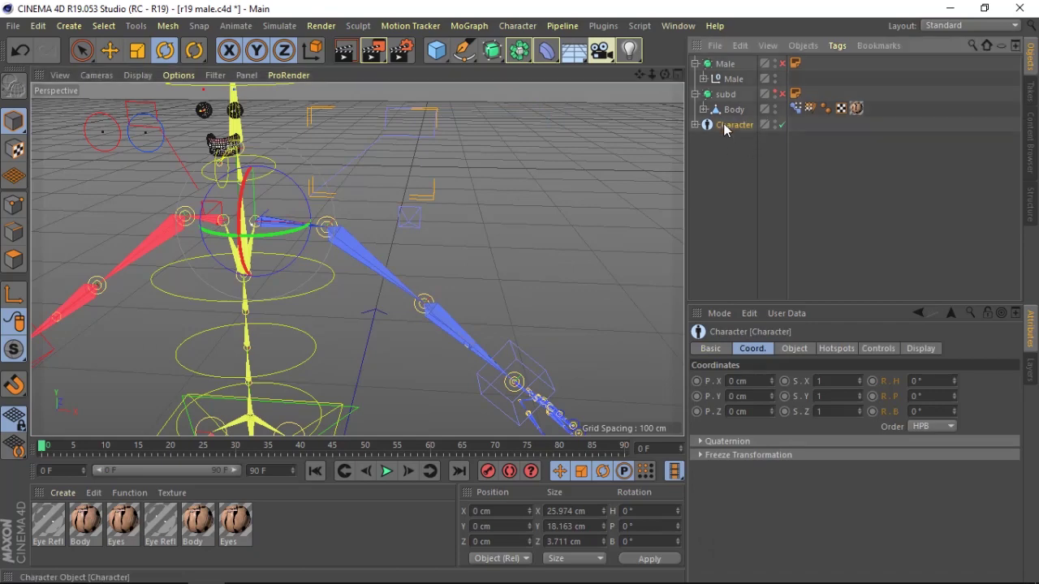
pyautogui.click(792, 348)
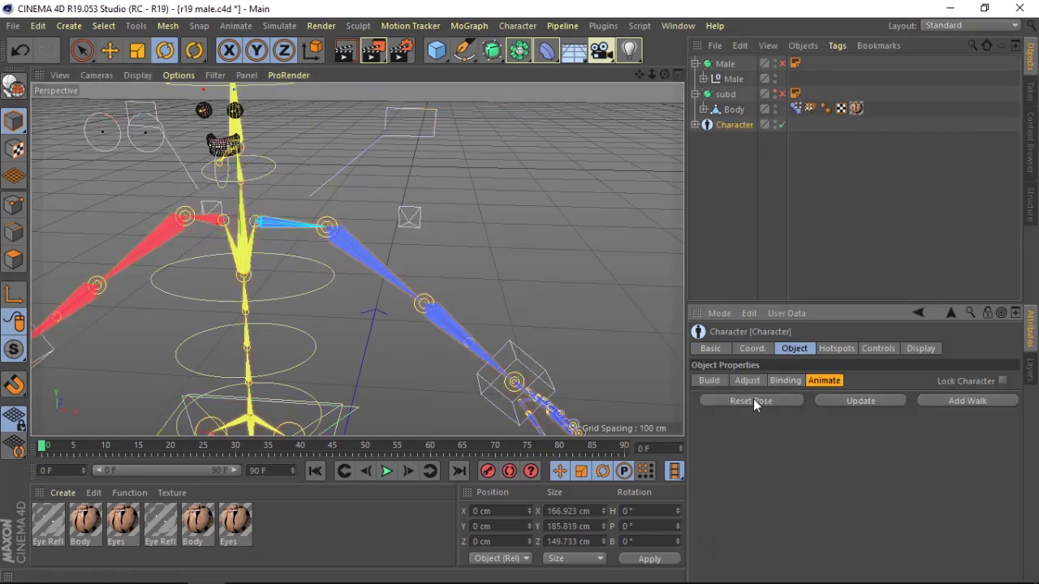
# - Reset the rig to its default pose and make the subd body mesh visible again
pyautogui.click(754, 401)
pyautogui.click(796, 109)
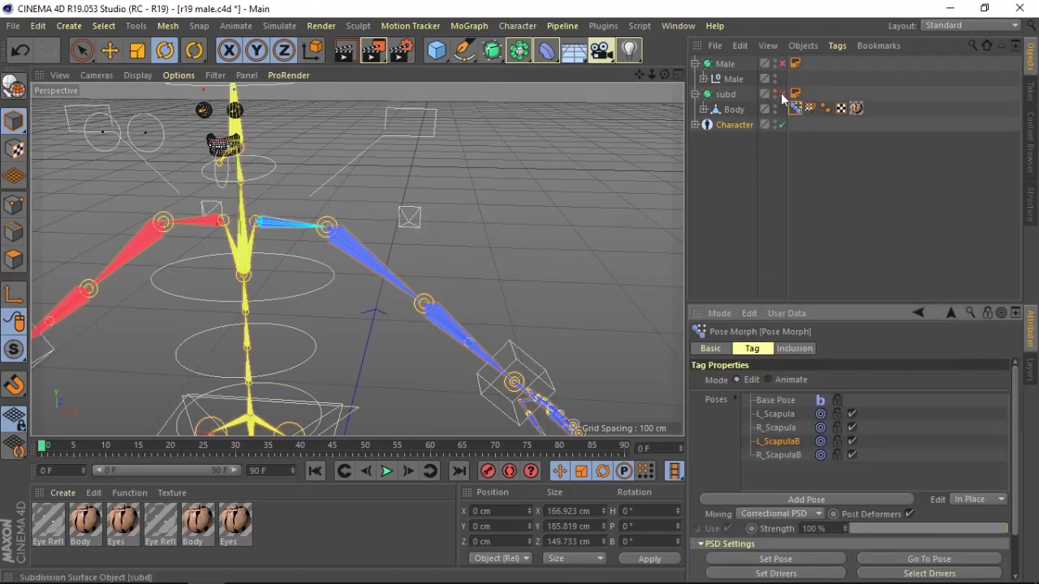
pyautogui.click(781, 94)
pyautogui.moveTo(665, 74); pyautogui.dragTo(519, 122)
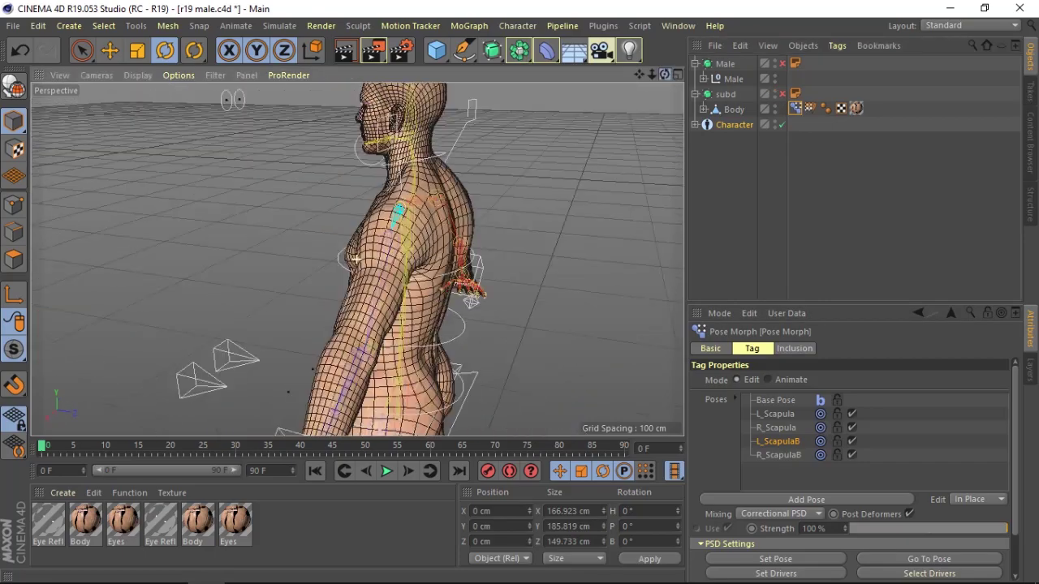
pyautogui.moveTo(665, 74); pyautogui.dragTo(665, 84)
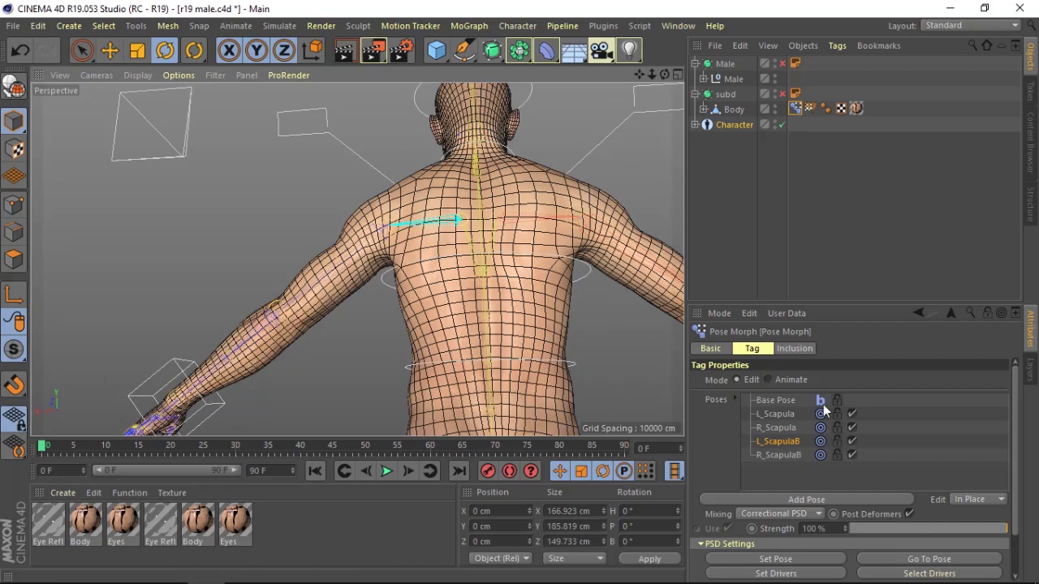
# - Switch Pose Morph to Animate mode and enable R_ScapulaB Auto Weighting in the PSD settings
pyautogui.click(791, 379)
pyautogui.click(755, 350)
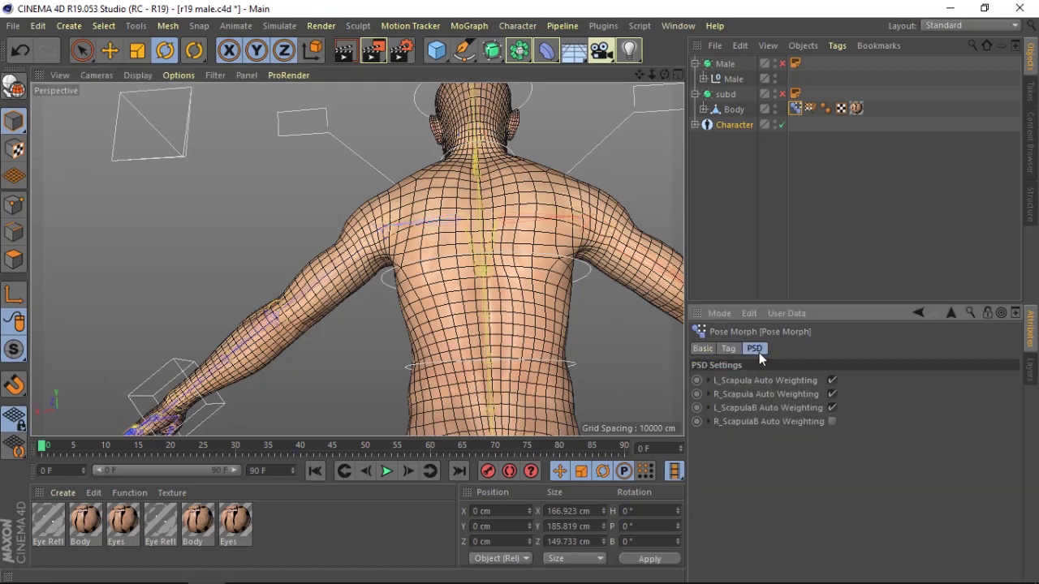
pyautogui.click(833, 421)
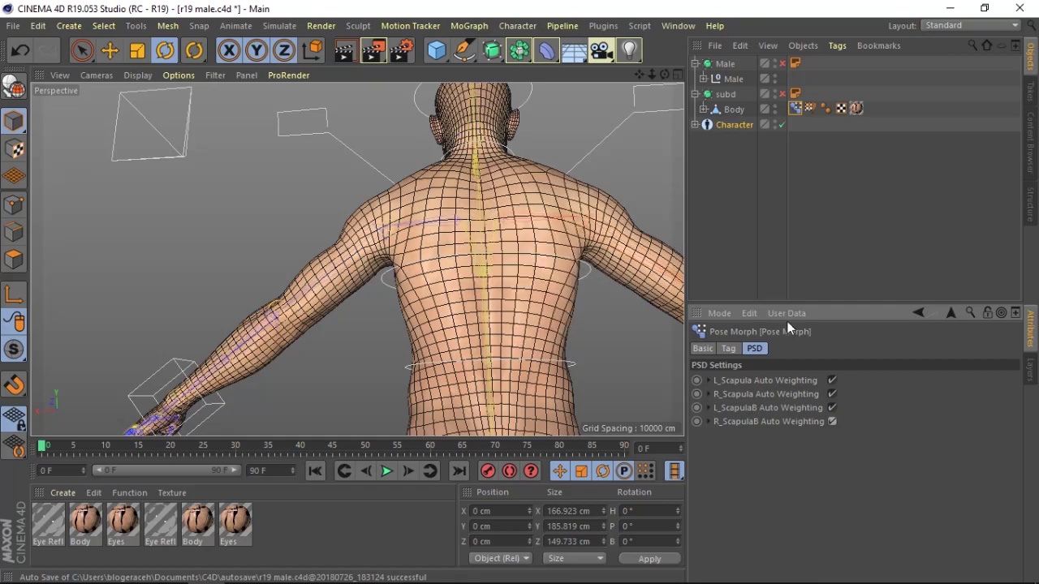
pyautogui.moveTo(663, 74)
pyautogui.mouseDown()
pyautogui.moveTo(643, 105)
pyautogui.moveTo(429, 197)
pyautogui.moveTo(362, 189)
pyautogui.moveTo(438, 183)
pyautogui.moveTo(429, 185)
pyautogui.mouseUp()
pyautogui.click(643, 106)
# - Bend the torso forward and sideways via FK_Pelvis, then open the Body's Weight Tool
pyautogui.moveTo(664, 74)
pyautogui.mouseDown()
pyautogui.moveTo(640, 75)
pyautogui.moveTo(659, 78)
pyautogui.mouseUp()
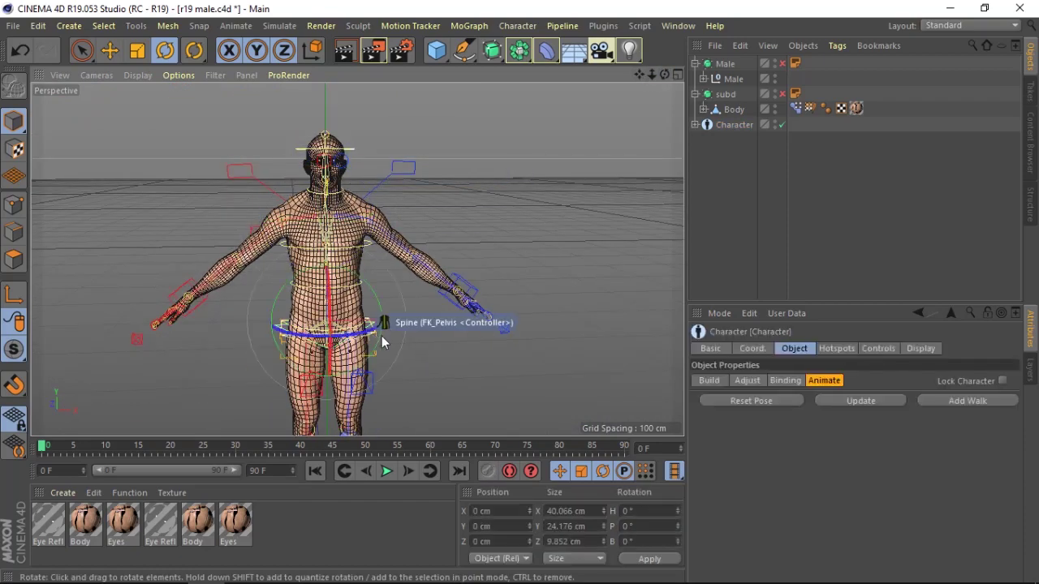
pyautogui.moveTo(377, 309)
pyautogui.mouseDown()
pyautogui.moveTo(633, 99)
pyautogui.moveTo(536, 81)
pyautogui.mouseUp()
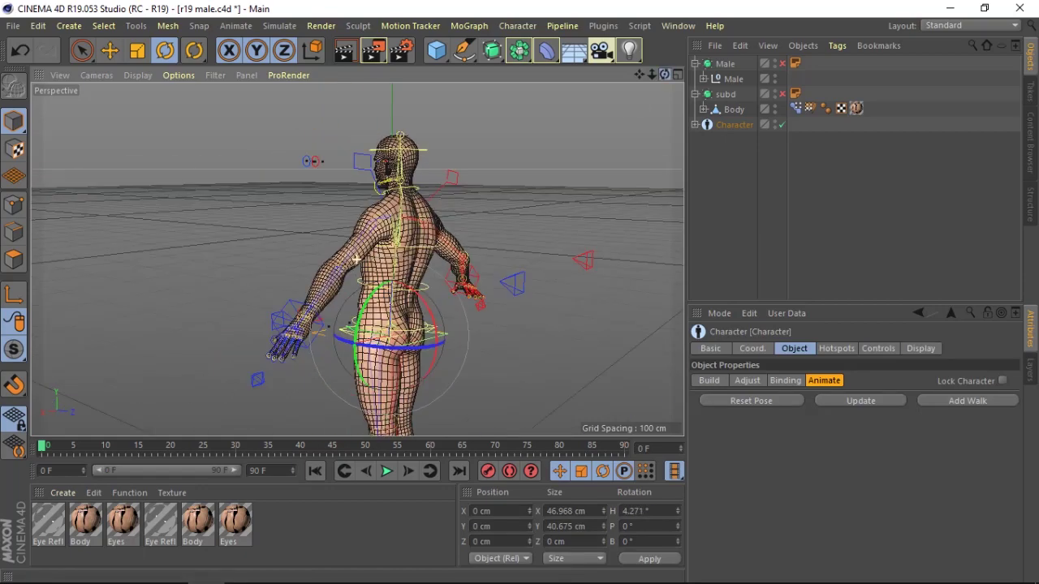
pyautogui.moveTo(436, 334)
pyautogui.mouseDown()
pyautogui.moveTo(448, 362)
pyautogui.moveTo(475, 337)
pyautogui.mouseUp()
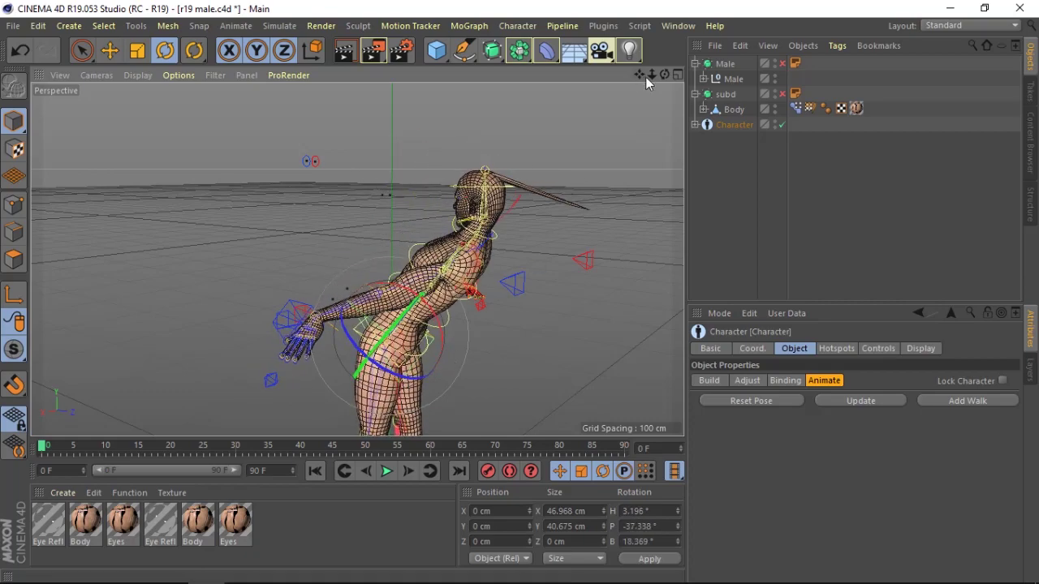
pyautogui.moveTo(664, 74)
pyautogui.mouseDown()
pyautogui.moveTo(617, 90)
pyautogui.moveTo(674, 113)
pyautogui.moveTo(625, 74)
pyautogui.moveTo(656, 78)
pyautogui.moveTo(636, 124)
pyautogui.mouseUp()
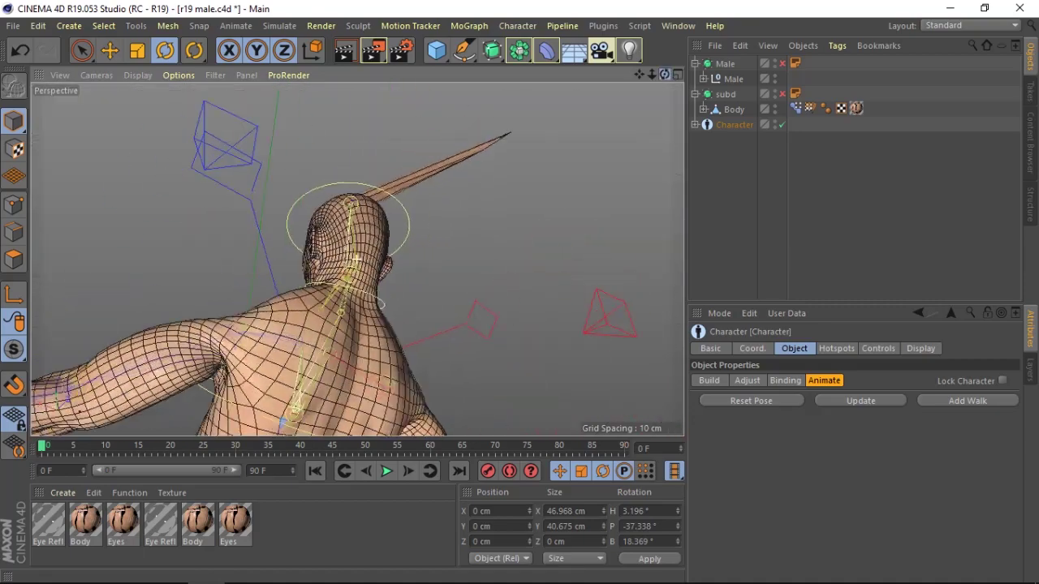
pyautogui.doubleClick(810, 108)
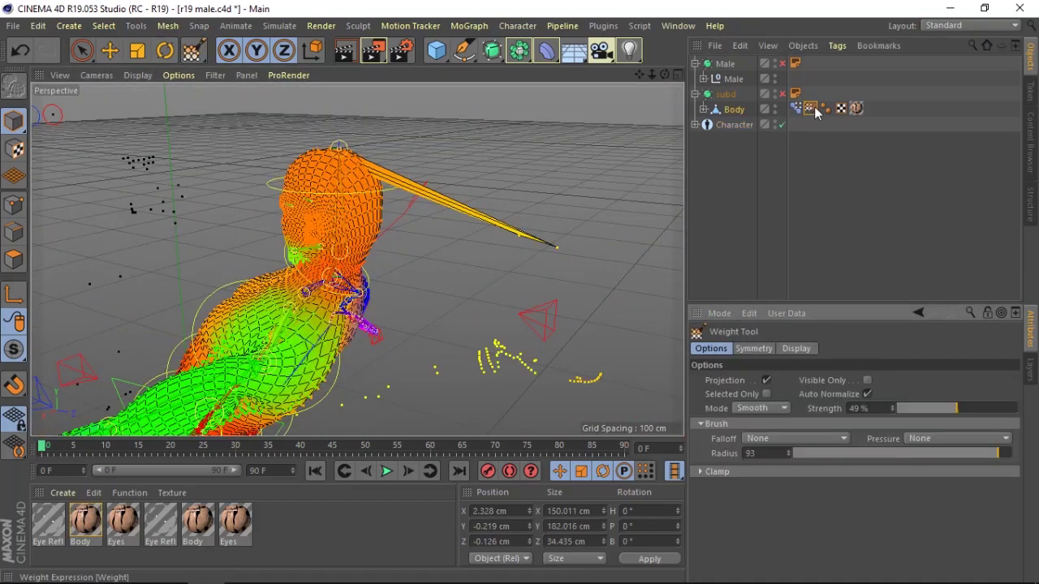
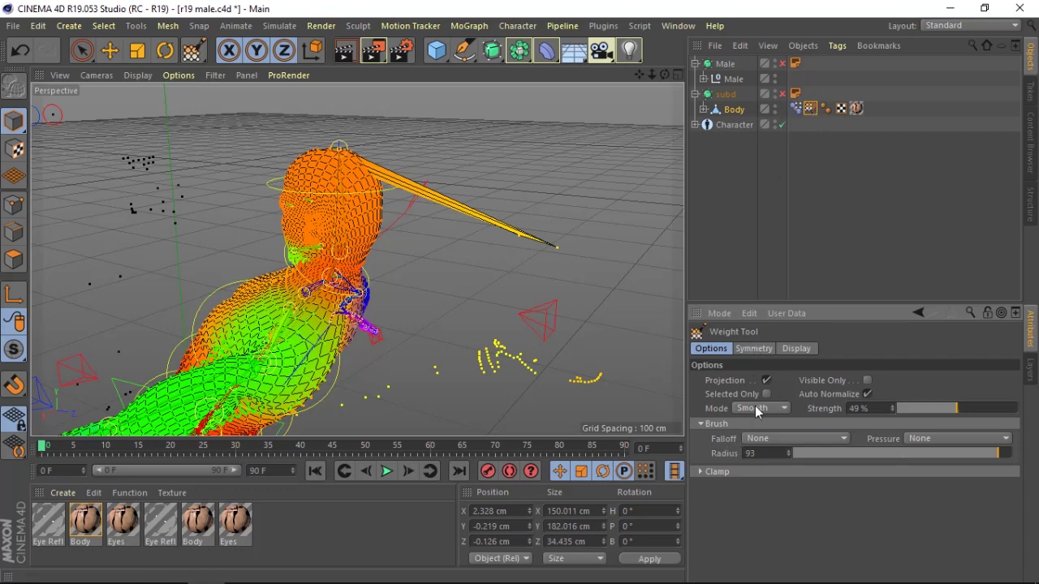
# - With the Weight Tool kept on Smooth, return to the Body's Weight tag and open the Character menu
pyautogui.click(752, 484)
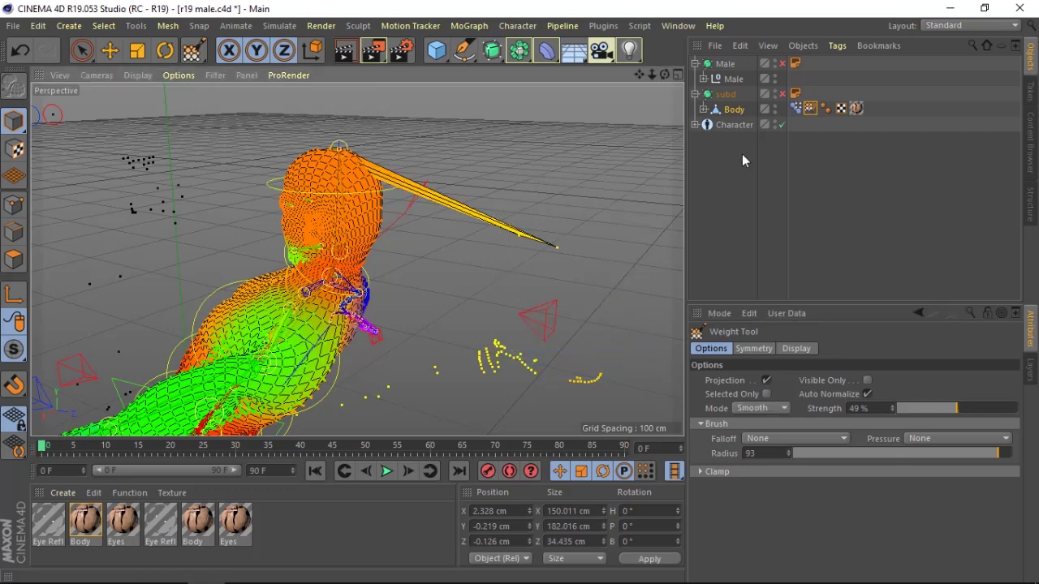
pyautogui.click(735, 111)
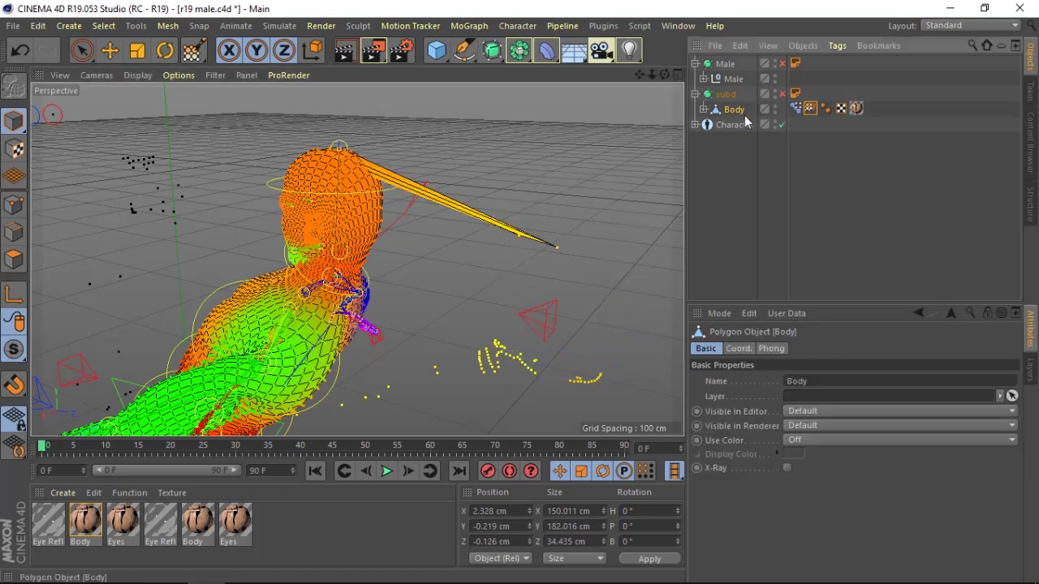
pyautogui.doubleClick(810, 110)
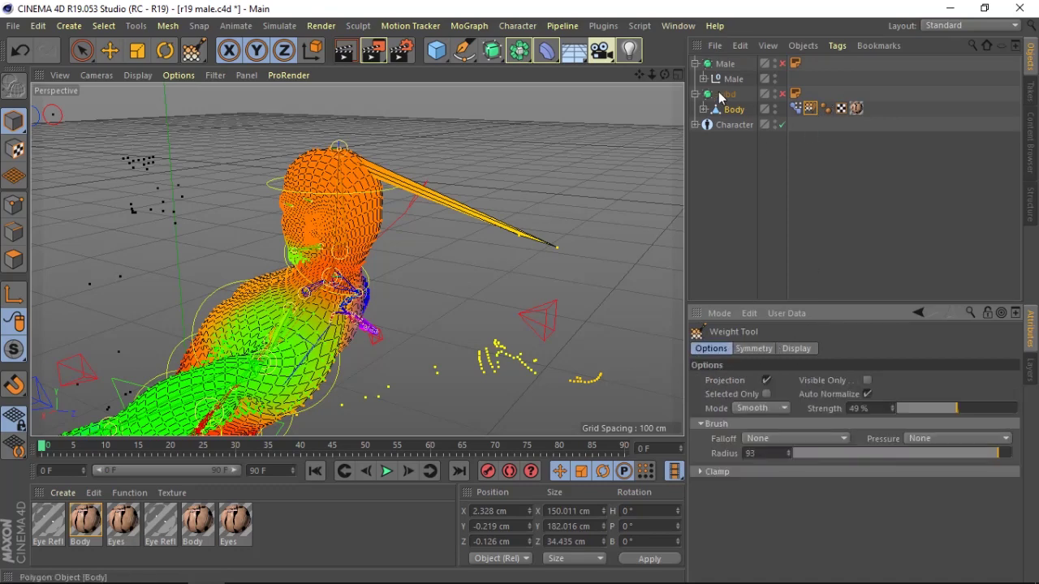
pyautogui.click(503, 28)
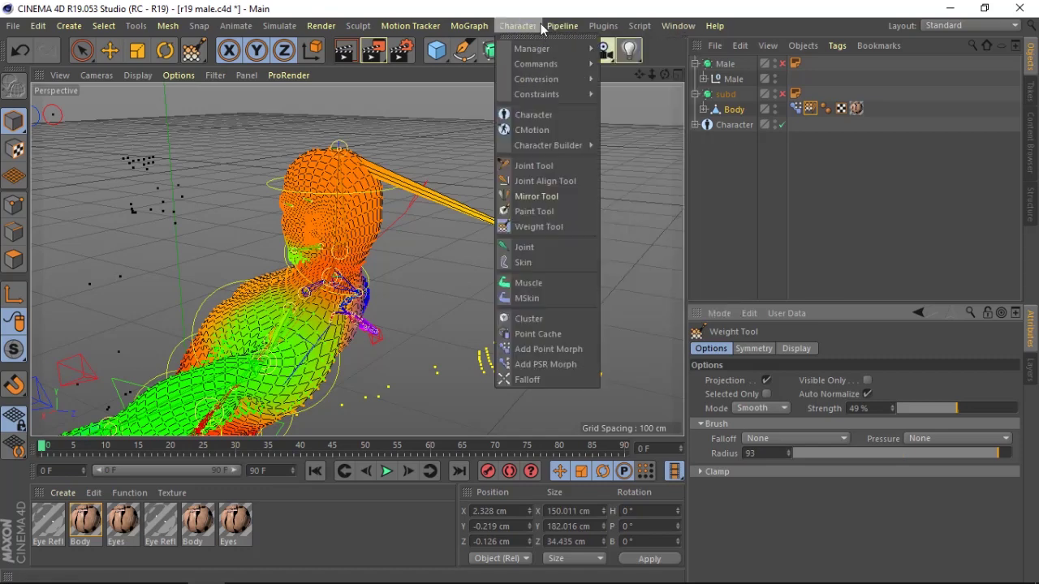
pyautogui.moveTo(535, 49)
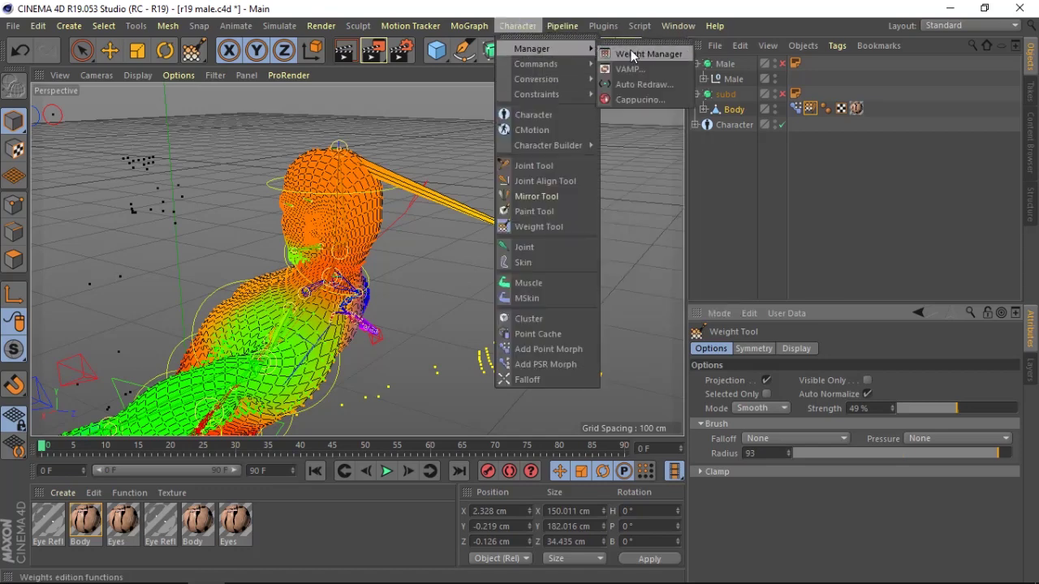
# - Unlock BD_Head_jnt and BD_Head_Tip_jnt in the Weight Manager, smooth the head weights, then close it
pyautogui.click(631, 50)
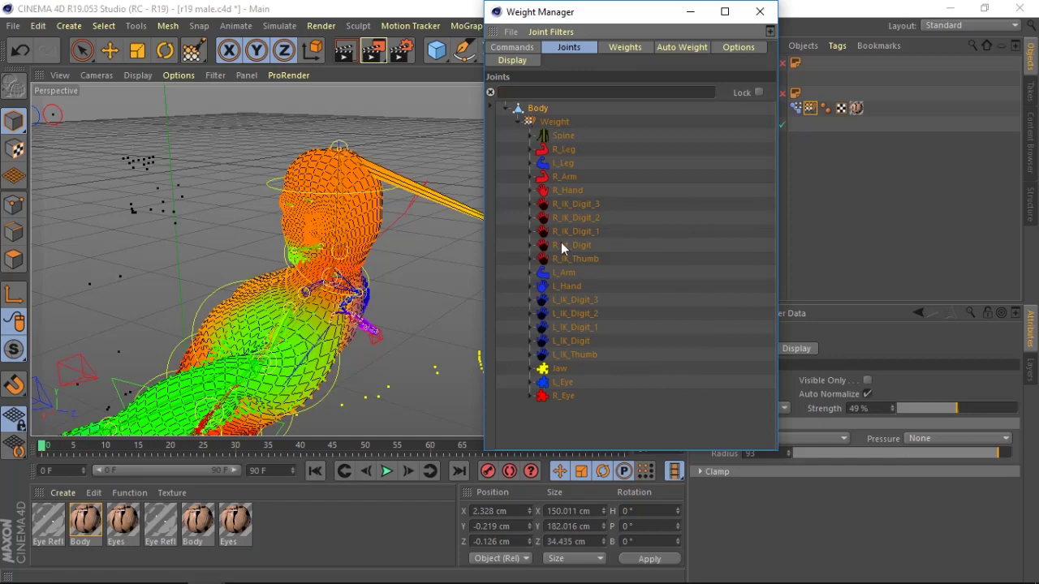
pyautogui.click(534, 136)
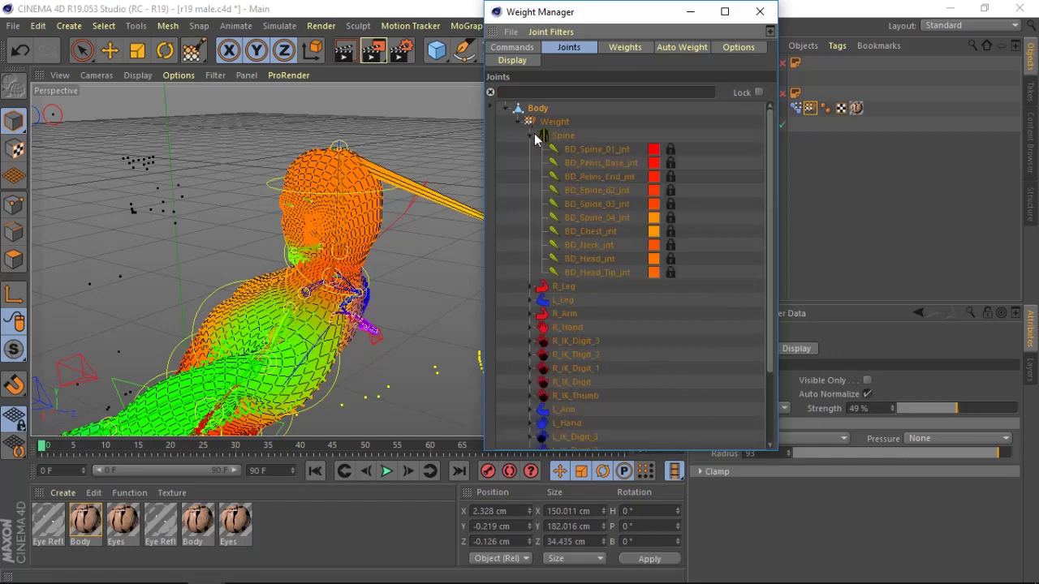
pyautogui.click(671, 272)
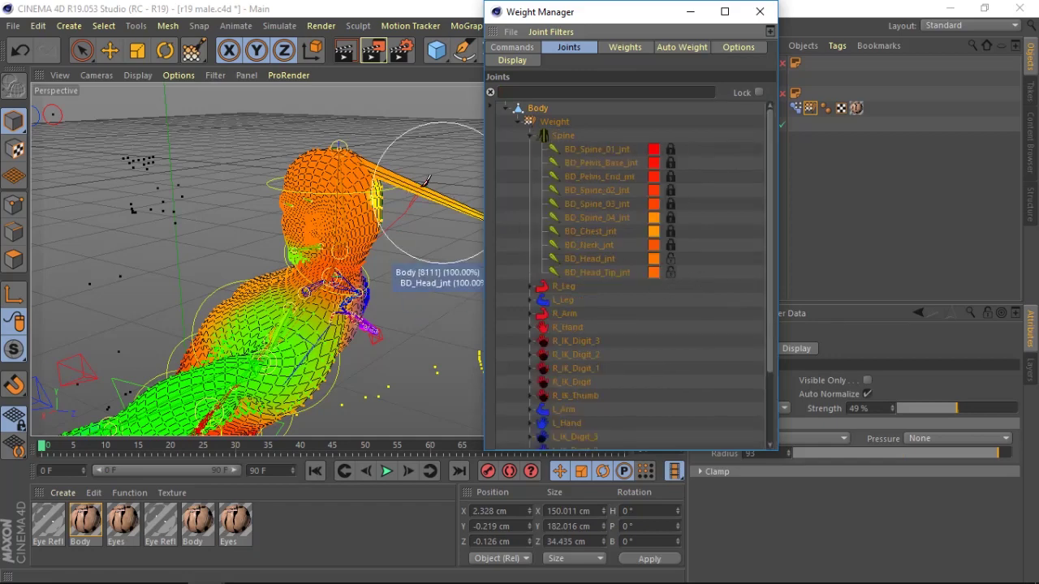
pyautogui.moveTo(425, 180); pyautogui.dragTo(392, 144)
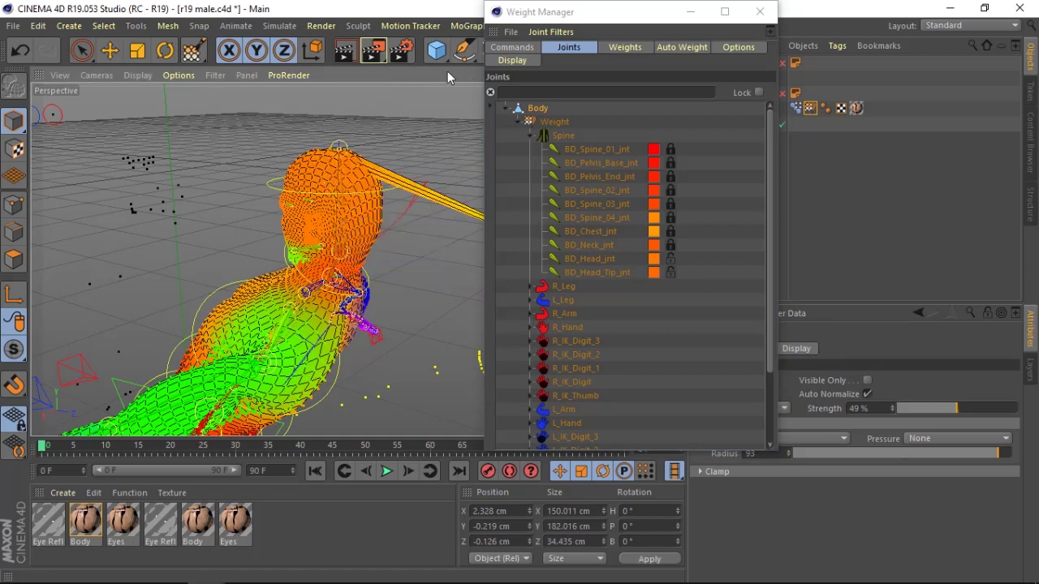
pyautogui.moveTo(666, 22); pyautogui.dragTo(881, 49)
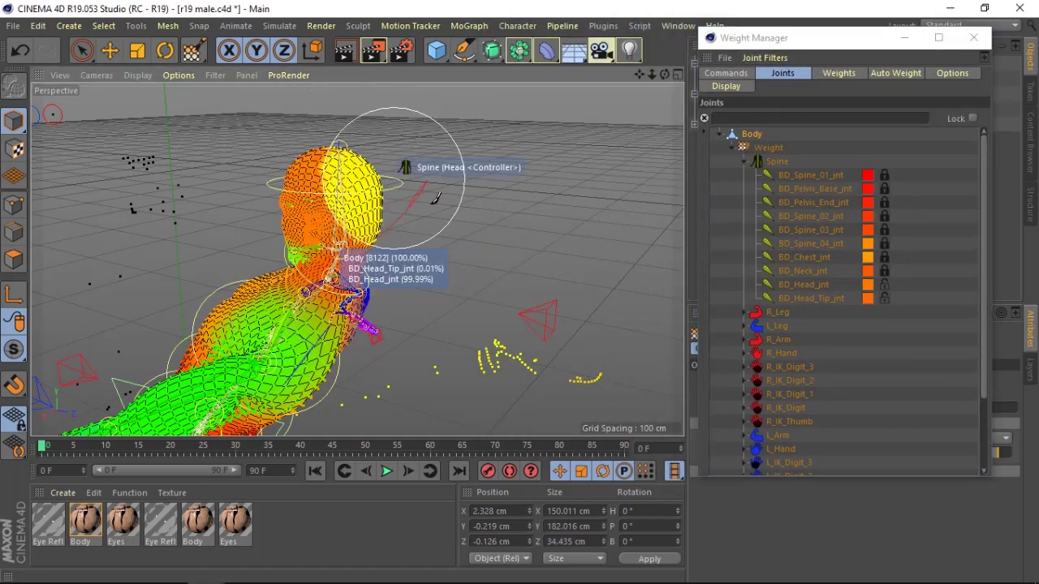
pyautogui.click(883, 298)
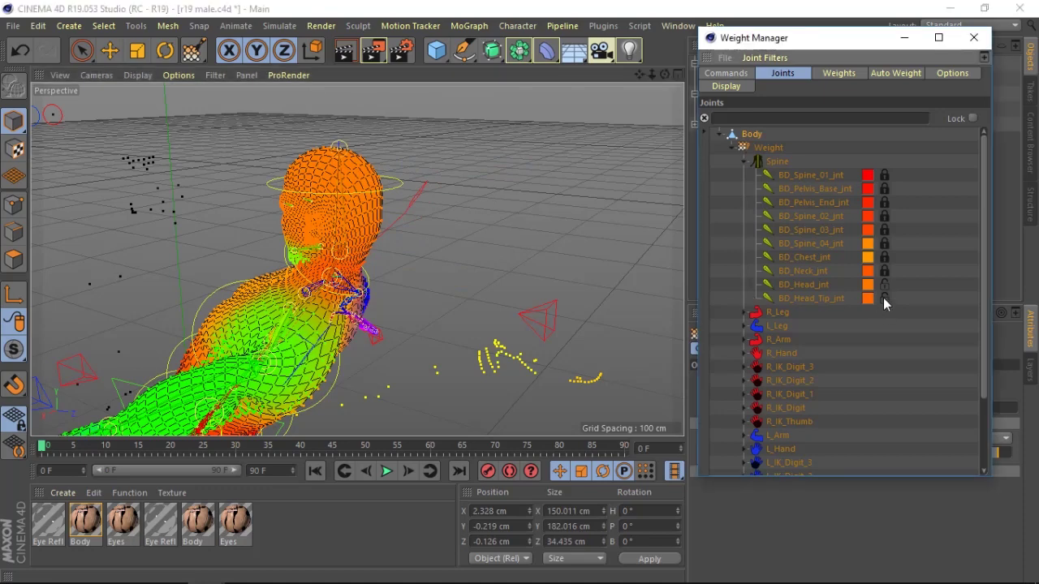
pyautogui.click(974, 38)
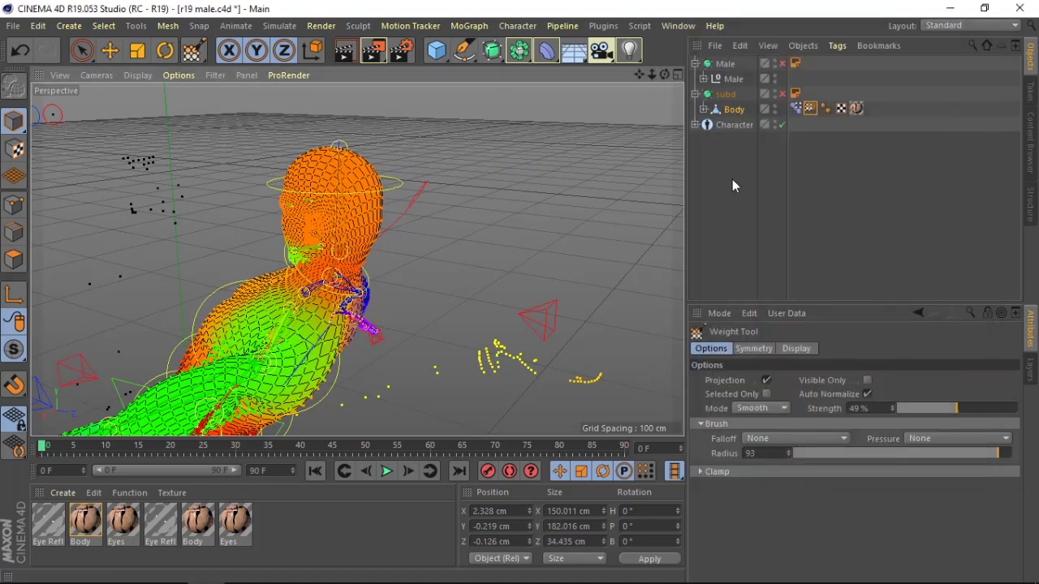
# - Select the Character object and drag the hip controller around with the Move tool to test the rig
pyautogui.click(731, 125)
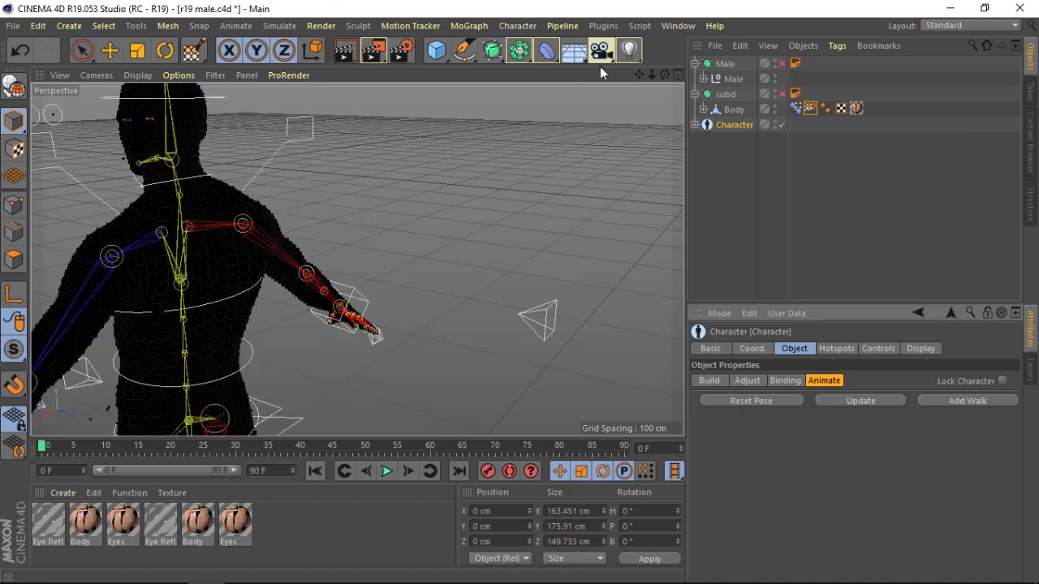
pyautogui.moveTo(651, 74); pyautogui.dragTo(568, 89)
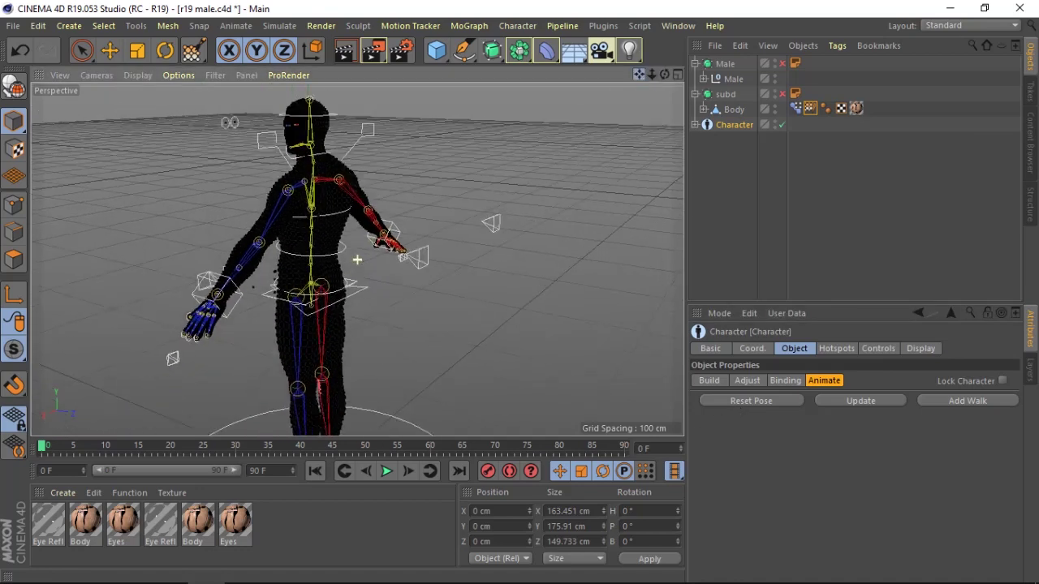
pyautogui.click(109, 50)
pyautogui.click(362, 289)
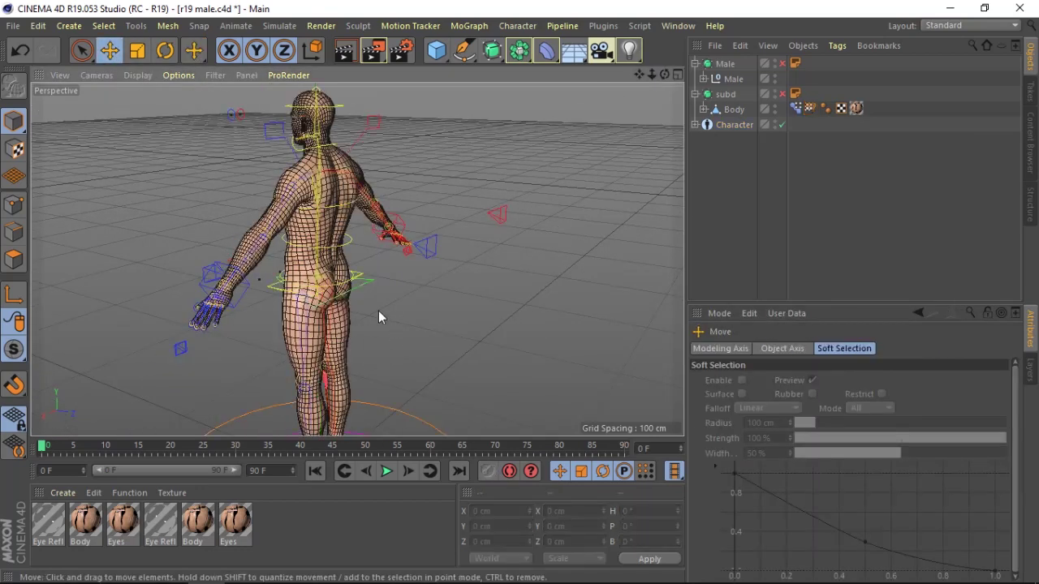
pyautogui.click(366, 284)
pyautogui.moveTo(366, 285)
pyautogui.mouseDown()
pyautogui.moveTo(148, 246)
pyautogui.moveTo(296, 240)
pyautogui.moveTo(252, 153)
pyautogui.moveTo(284, 191)
pyautogui.mouseUp()
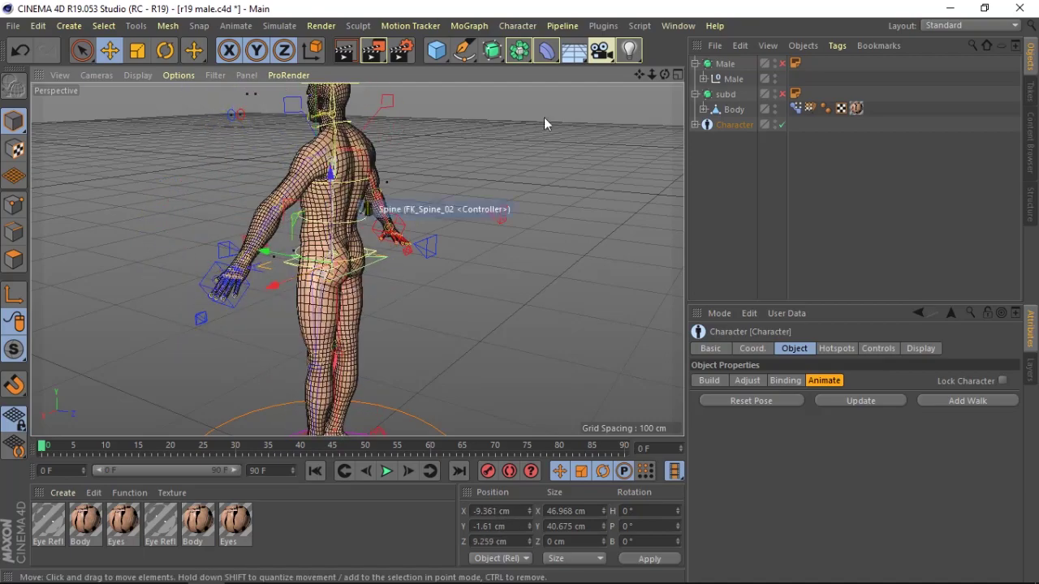
pyautogui.moveTo(665, 75); pyautogui.dragTo(398, 264)
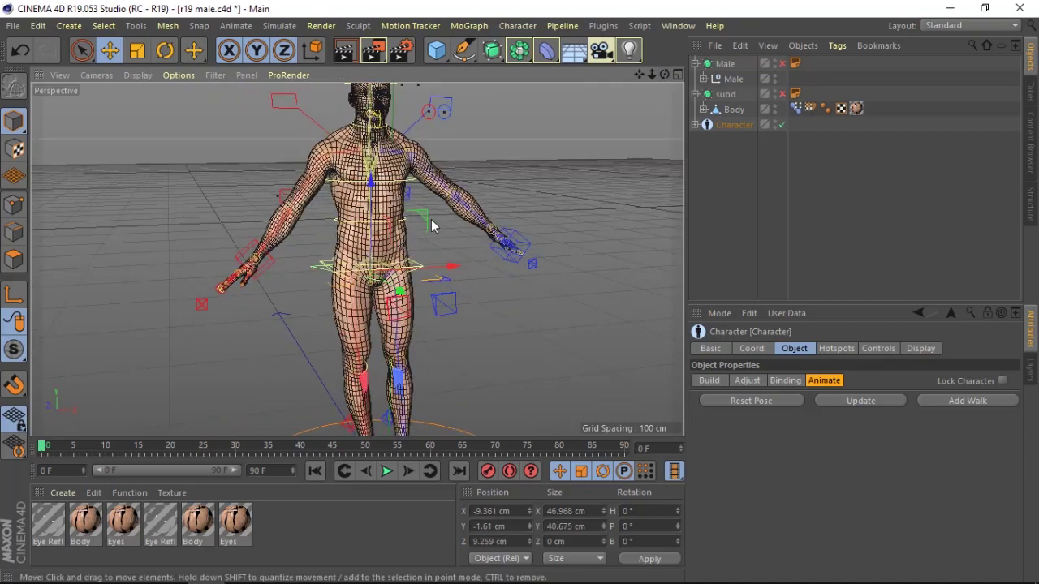
pyautogui.moveTo(431, 220)
pyautogui.mouseDown()
pyautogui.moveTo(393, 205)
pyautogui.moveTo(451, 295)
pyautogui.moveTo(449, 275)
pyautogui.moveTo(372, 236)
pyautogui.moveTo(424, 227)
pyautogui.moveTo(408, 221)
pyautogui.moveTo(408, 172)
pyautogui.moveTo(439, 176)
pyautogui.moveTo(438, 301)
pyautogui.moveTo(457, 281)
pyautogui.moveTo(452, 314)
pyautogui.moveTo(419, 239)
pyautogui.moveTo(438, 275)
pyautogui.mouseUp()
pyautogui.moveTo(649, 89)
pyautogui.keyDown('alt'); pyautogui.mouseDown()
pyautogui.moveTo(442, 317)
pyautogui.moveTo(511, 370)
pyautogui.moveTo(438, 315)
pyautogui.moveTo(338, 297)
pyautogui.moveTo(408, 309)
pyautogui.moveTo(315, 218)
pyautogui.moveTo(244, 256)
pyautogui.moveTo(360, 279)
pyautogui.moveTo(370, 260)
pyautogui.moveTo(332, 295)
pyautogui.moveTo(414, 310)
pyautogui.moveTo(355, 341)
pyautogui.moveTo(243, 227)
pyautogui.moveTo(371, 167)
pyautogui.moveTo(515, 202)
pyautogui.moveTo(570, 266)
pyautogui.moveTo(617, 272)
pyautogui.moveTo(625, 236)
pyautogui.mouseUp(); pyautogui.keyUp('alt')
pyautogui.moveTo(663, 75)
pyautogui.mouseDown()
pyautogui.moveTo(356, 259)
pyautogui.moveTo(665, 77)
pyautogui.moveTo(653, 73)
pyautogui.mouseUp()
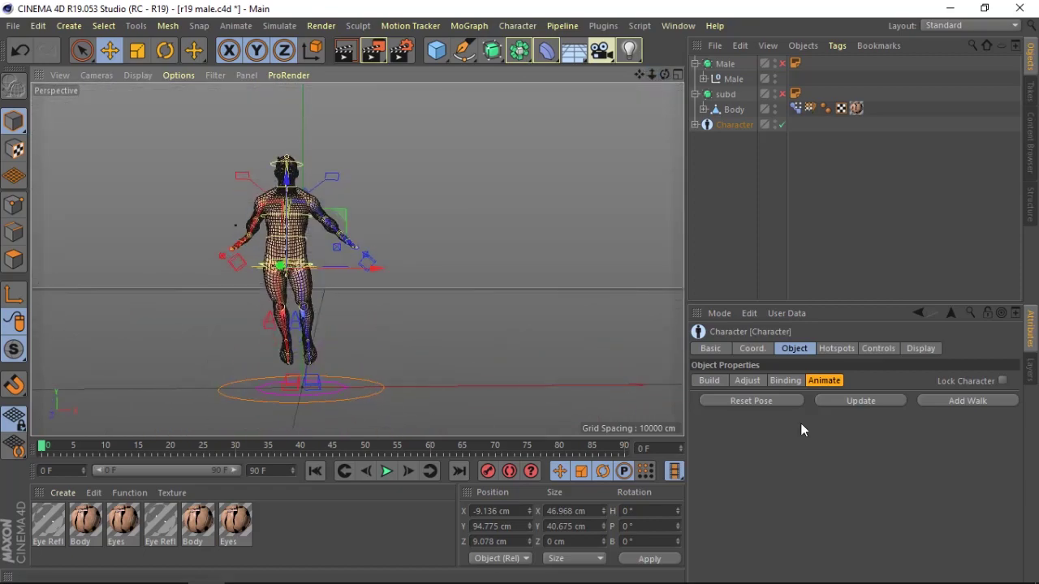
# - Reset the character to its default pose and frame it close up from the front
pyautogui.click(750, 399)
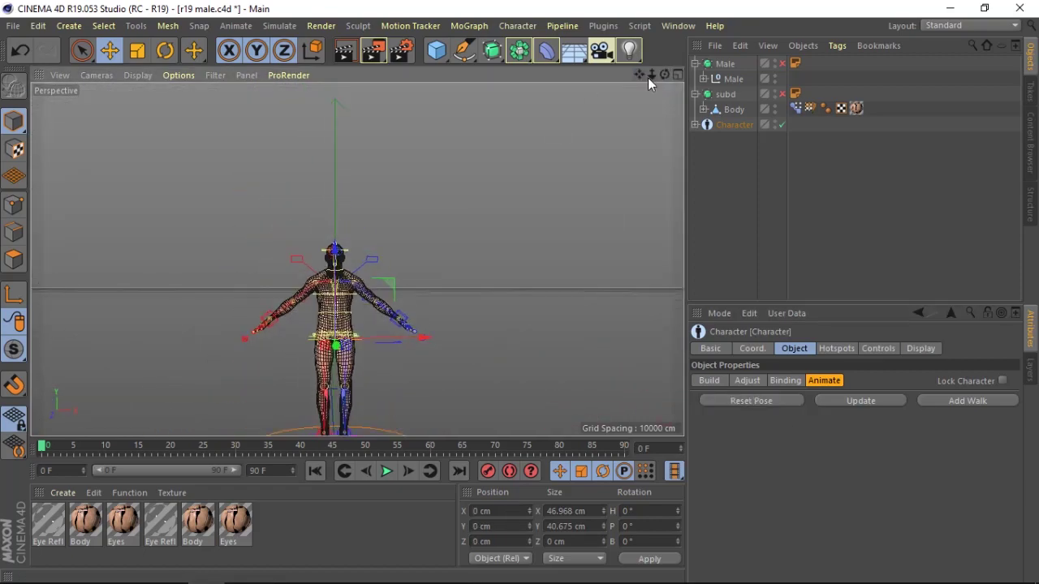
pyautogui.moveTo(652, 75)
pyautogui.mouseDown()
pyautogui.moveTo(357, 260)
pyautogui.moveTo(563, 132)
pyautogui.mouseUp()
pyautogui.click(514, 280)
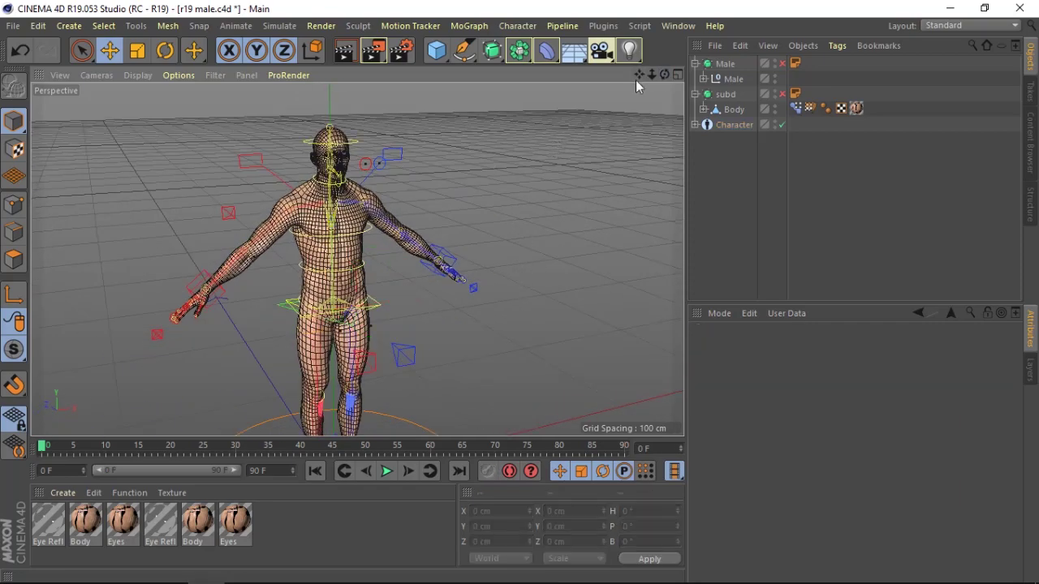
pyautogui.moveTo(652, 74); pyautogui.dragTo(630, 144)
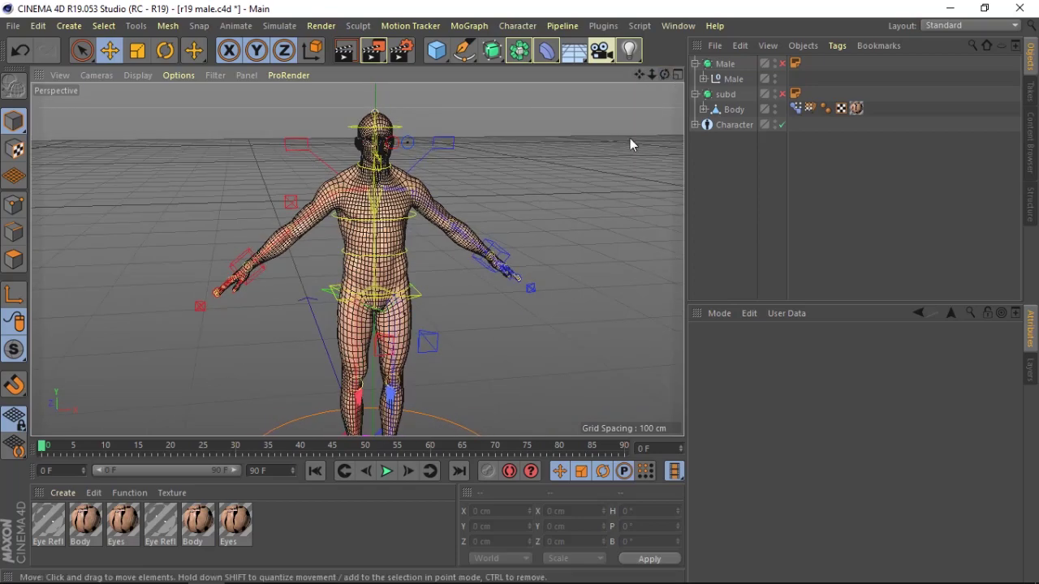
pyautogui.moveTo(664, 74); pyautogui.dragTo(674, 77)
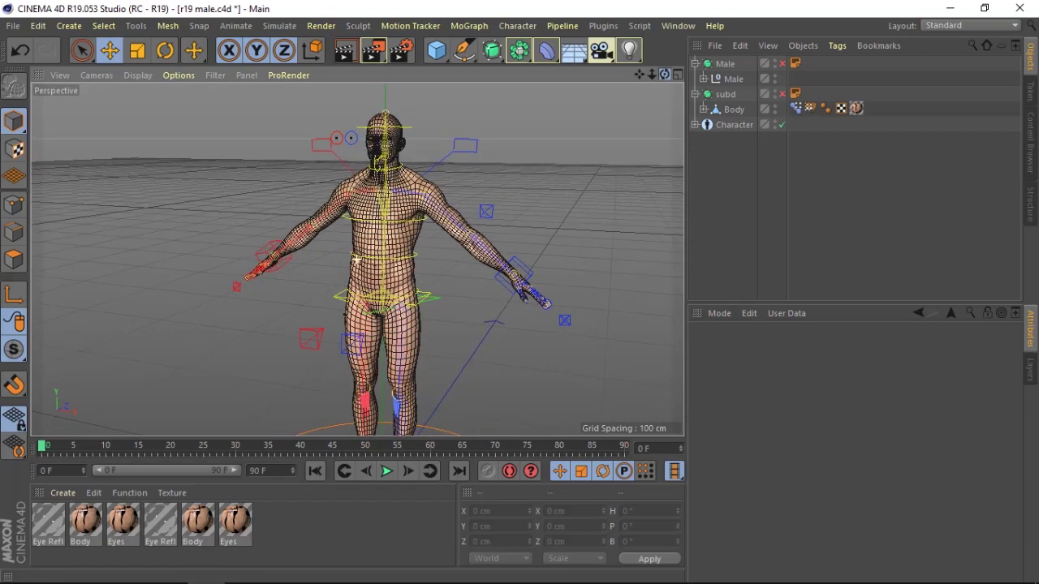
pyautogui.moveTo(673, 76); pyautogui.dragTo(243, 57)
# - Preview a render, then raise the left arm controller and rotate the hand upright into a wave
pyautogui.click(345, 50)
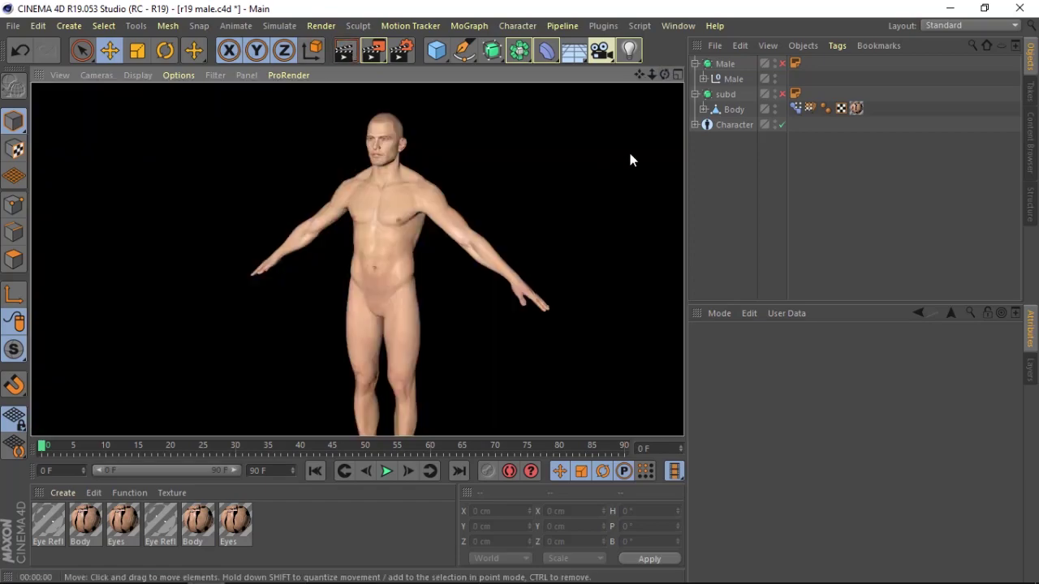
pyautogui.click(664, 73)
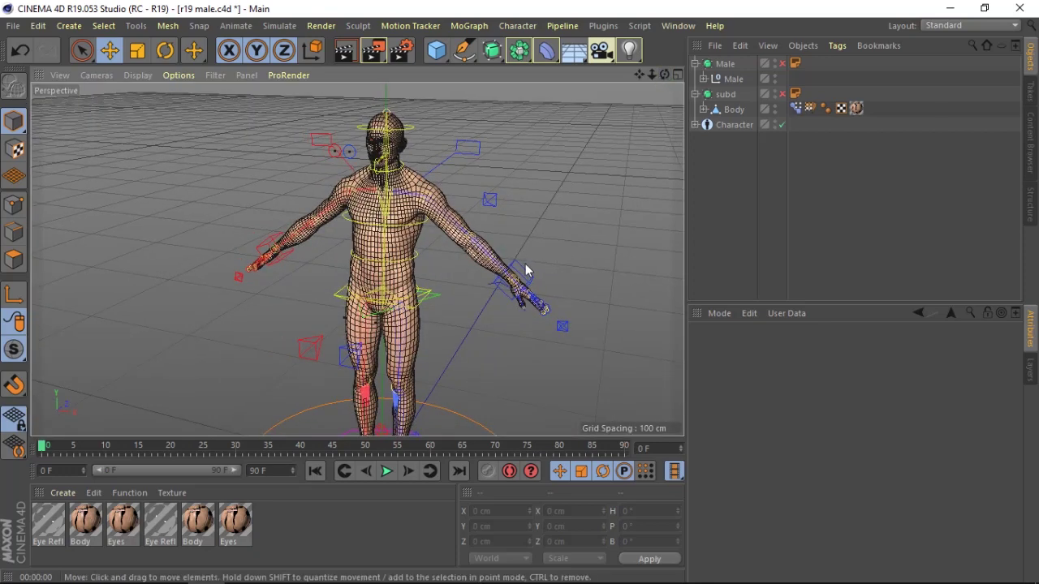
pyautogui.click(524, 273)
pyautogui.moveTo(524, 272)
pyautogui.mouseDown()
pyautogui.moveTo(531, 268)
pyautogui.moveTo(521, 301)
pyautogui.moveTo(560, 157)
pyautogui.moveTo(520, 122)
pyautogui.moveTo(416, 83)
pyautogui.moveTo(405, 104)
pyautogui.mouseUp()
pyautogui.click(165, 51)
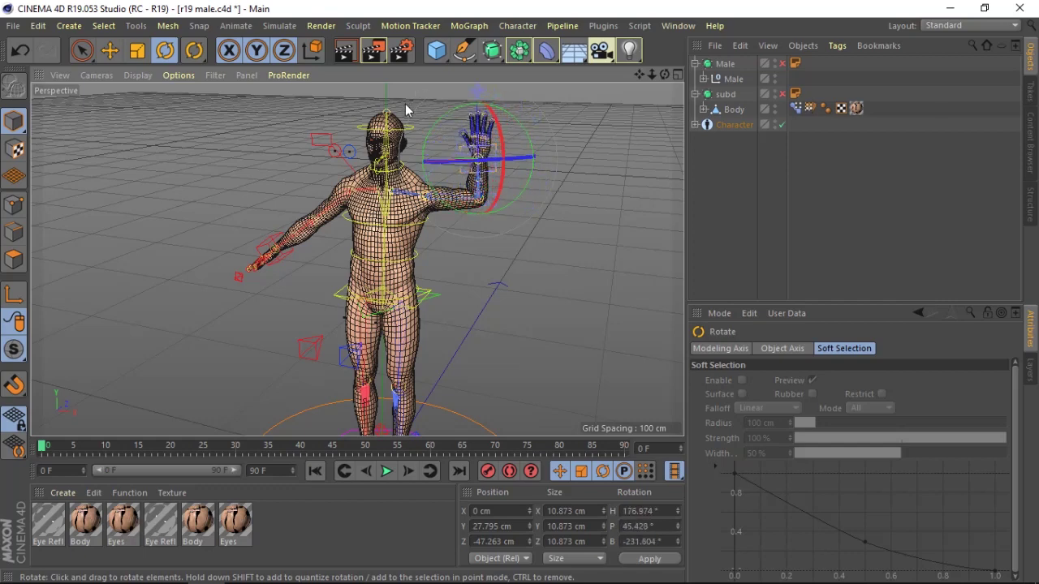
# - Rotate the L_Collar controller to lift the left shoulder
pyautogui.click(479, 229)
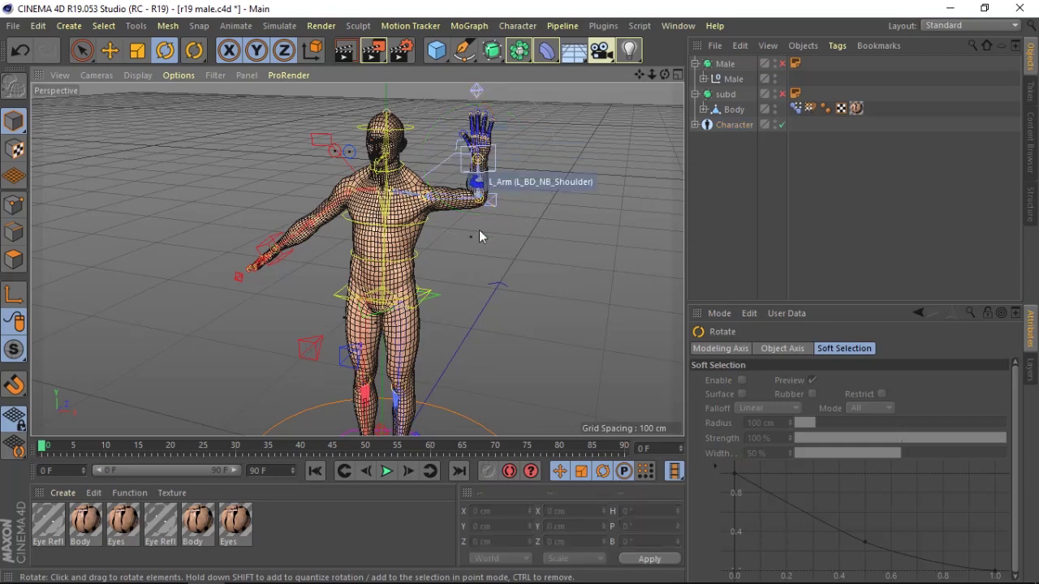
pyautogui.click(444, 166)
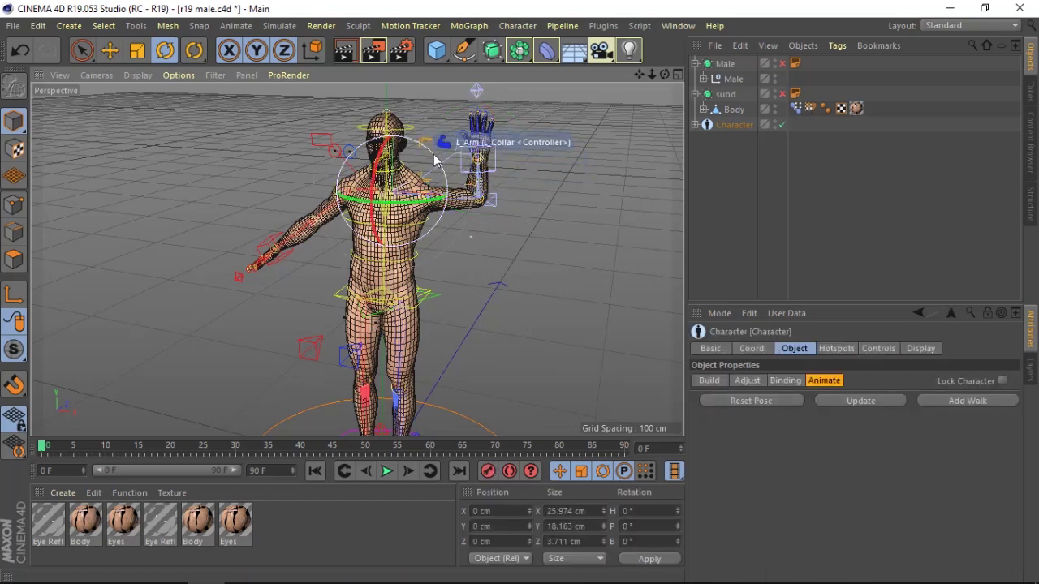
pyautogui.moveTo(443, 166)
pyautogui.mouseDown()
pyautogui.moveTo(421, 128)
pyautogui.moveTo(487, 130)
pyautogui.mouseUp()
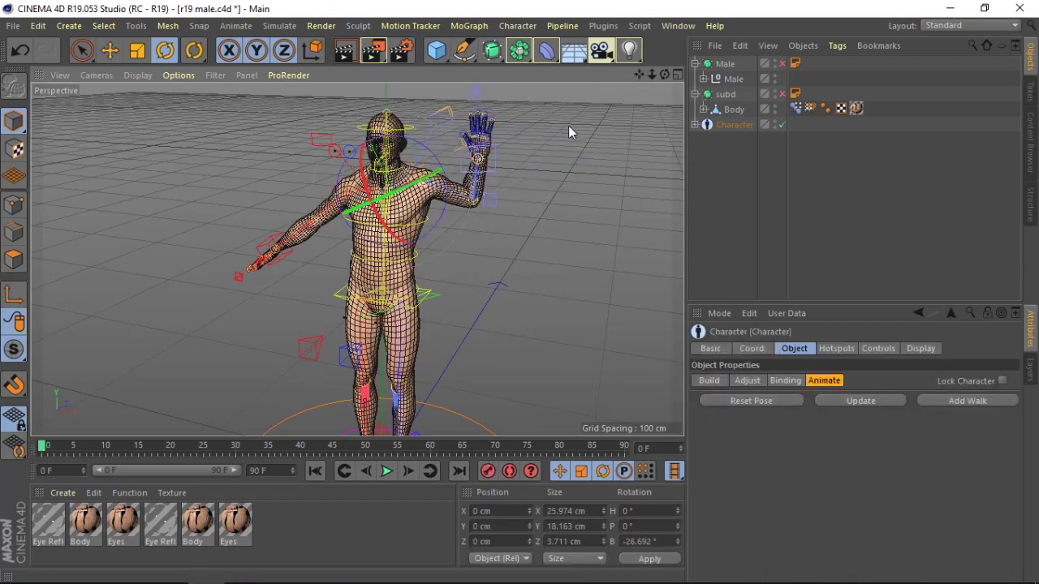
# - Move and rotate the right arm controller so the arm hangs down beside the body
pyautogui.click(265, 245)
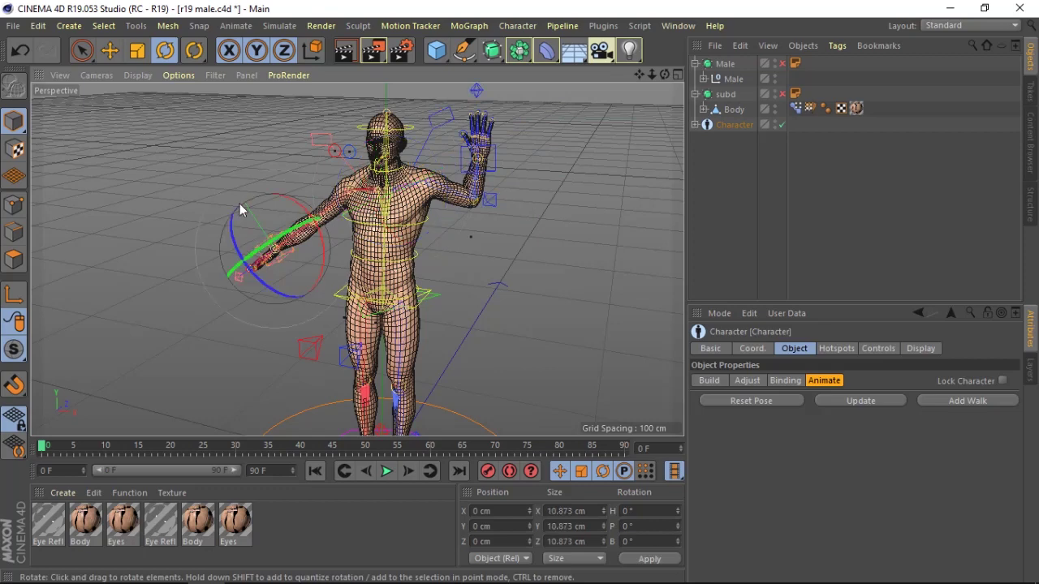
pyautogui.click(109, 51)
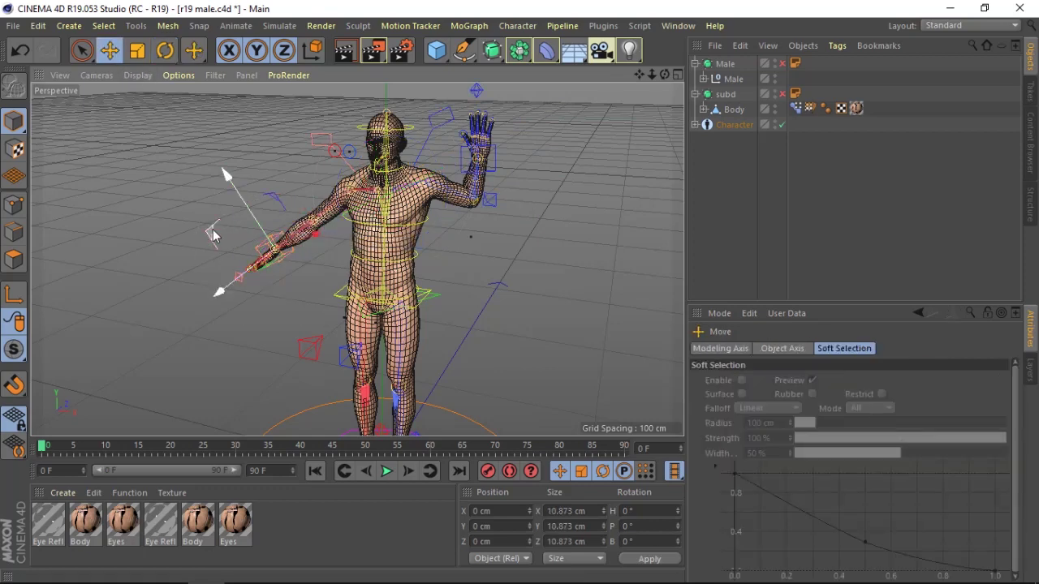
pyautogui.moveTo(213, 235); pyautogui.dragTo(283, 276)
pyautogui.click(164, 51)
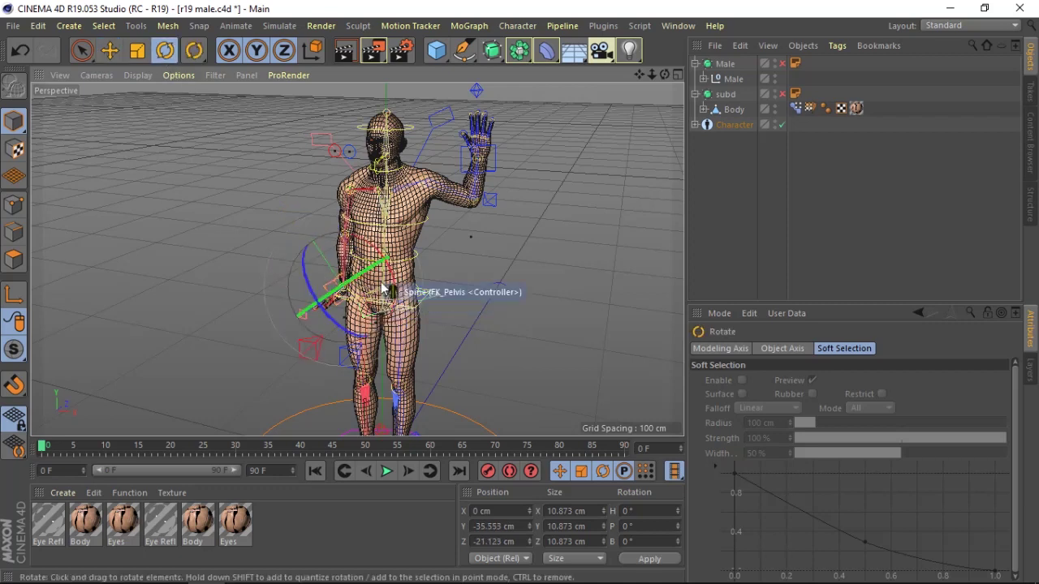
pyautogui.moveTo(388, 278)
pyautogui.mouseDown()
pyautogui.moveTo(334, 304)
pyautogui.moveTo(387, 274)
pyautogui.mouseUp()
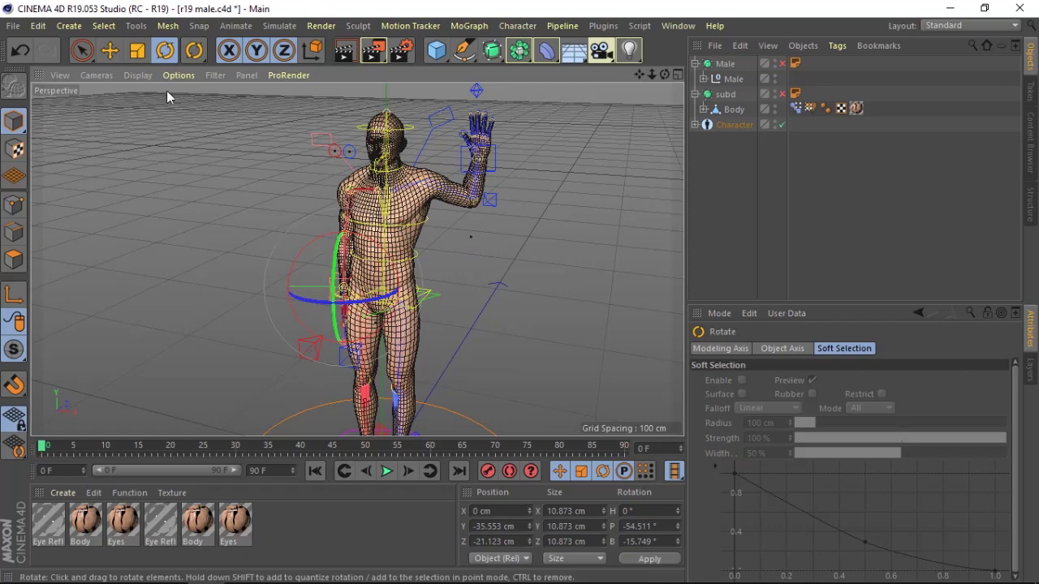
pyautogui.click(112, 50)
# - From a side view, nudge the right-hand controller along X to -5.214, -36.407, -22.32 cm
pyautogui.moveTo(659, 81); pyautogui.dragTo(477, 239)
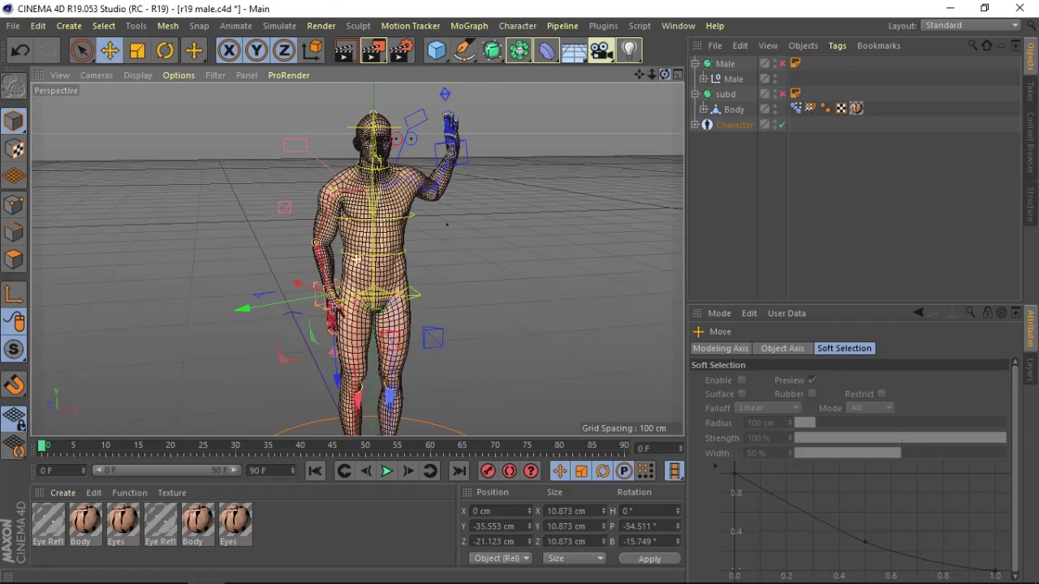
pyautogui.moveTo(243, 307); pyautogui.dragTo(246, 310)
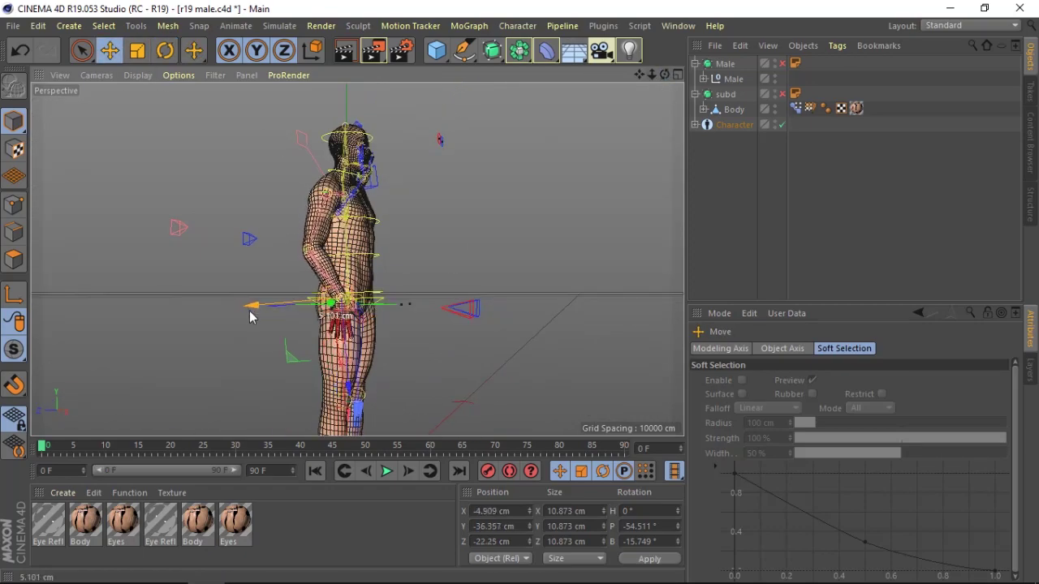
pyautogui.moveTo(662, 76)
pyautogui.mouseDown()
pyautogui.moveTo(633, 78)
pyautogui.moveTo(690, 78)
pyautogui.mouseUp()
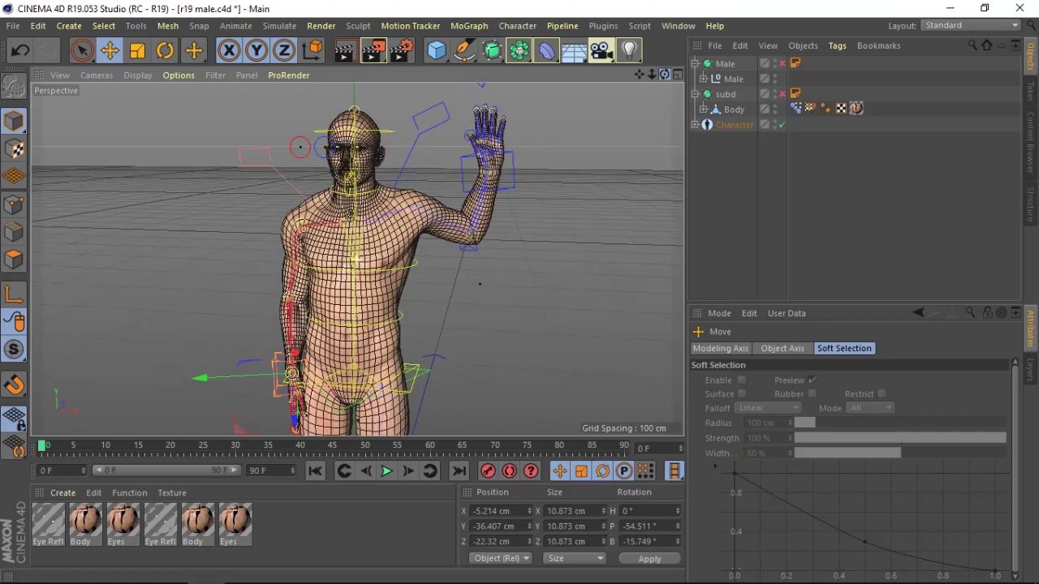
pyautogui.moveTo(664, 75); pyautogui.dragTo(690, 78)
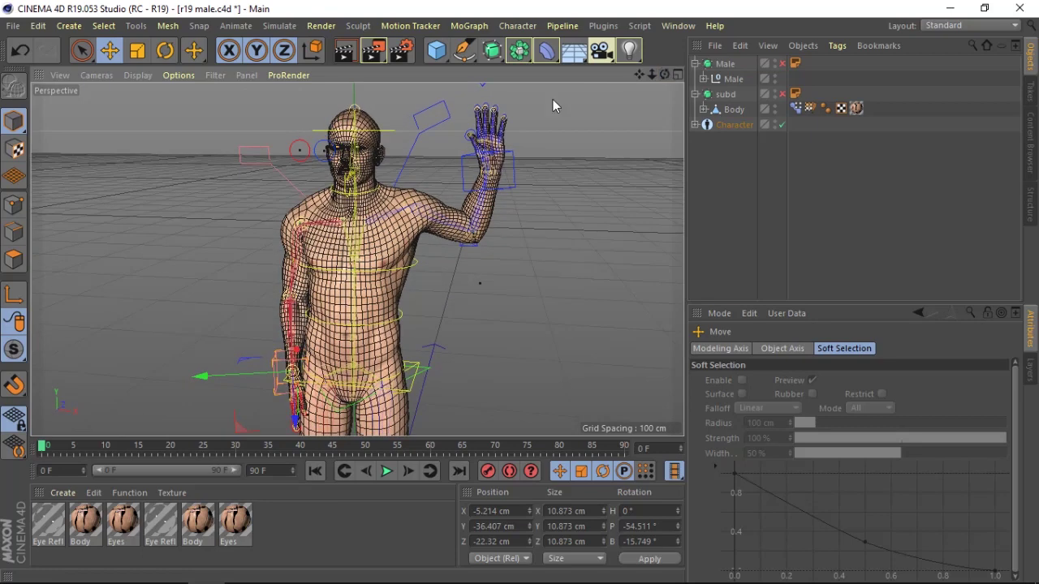
# - Rotate the head controller to H -8.984°, P -3.512°, B 20.404° to tilt the head
pyautogui.click(394, 127)
pyautogui.press('r')
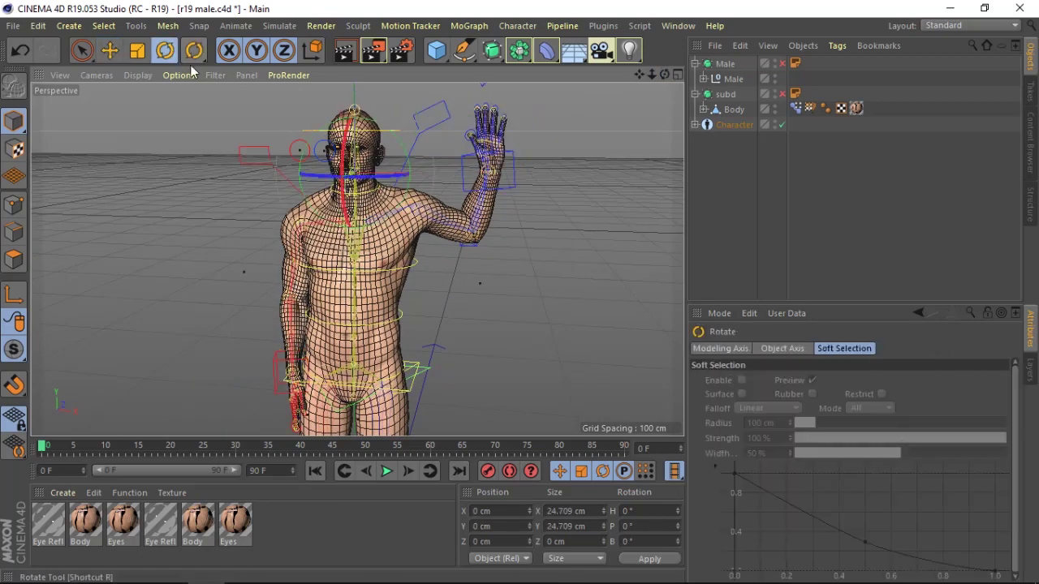
pyautogui.click(361, 172)
pyautogui.moveTo(361, 172)
pyautogui.mouseDown()
pyautogui.moveTo(388, 176)
pyautogui.moveTo(393, 127)
pyautogui.mouseUp()
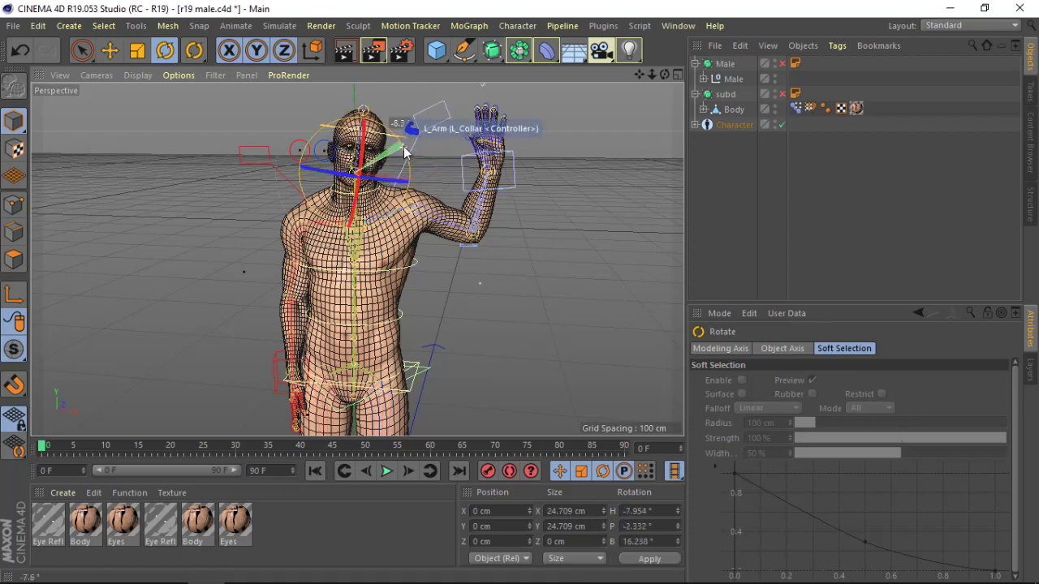
pyautogui.moveTo(392, 128); pyautogui.dragTo(410, 129)
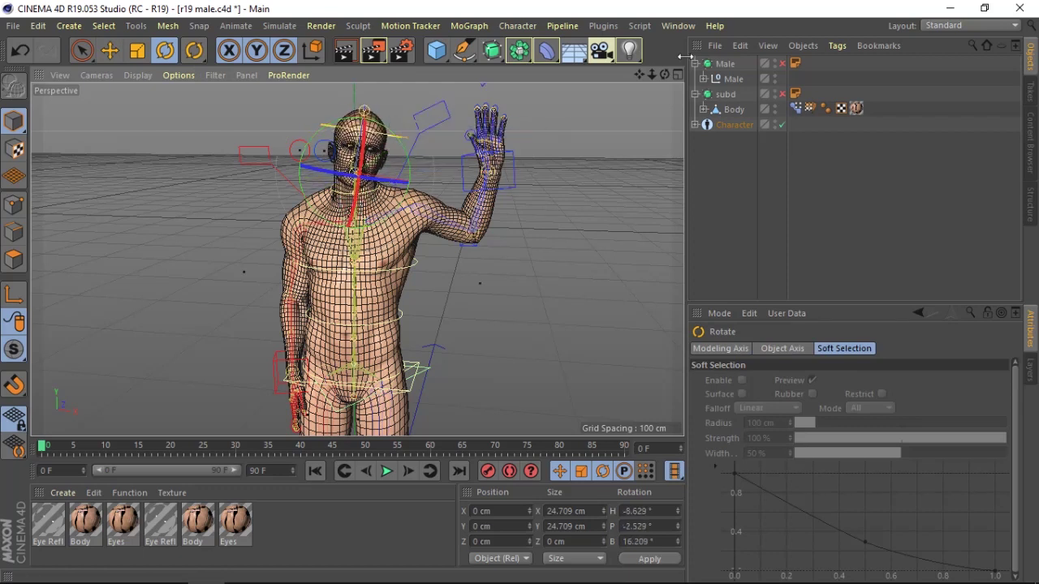
pyautogui.moveTo(664, 74); pyautogui.dragTo(633, 82)
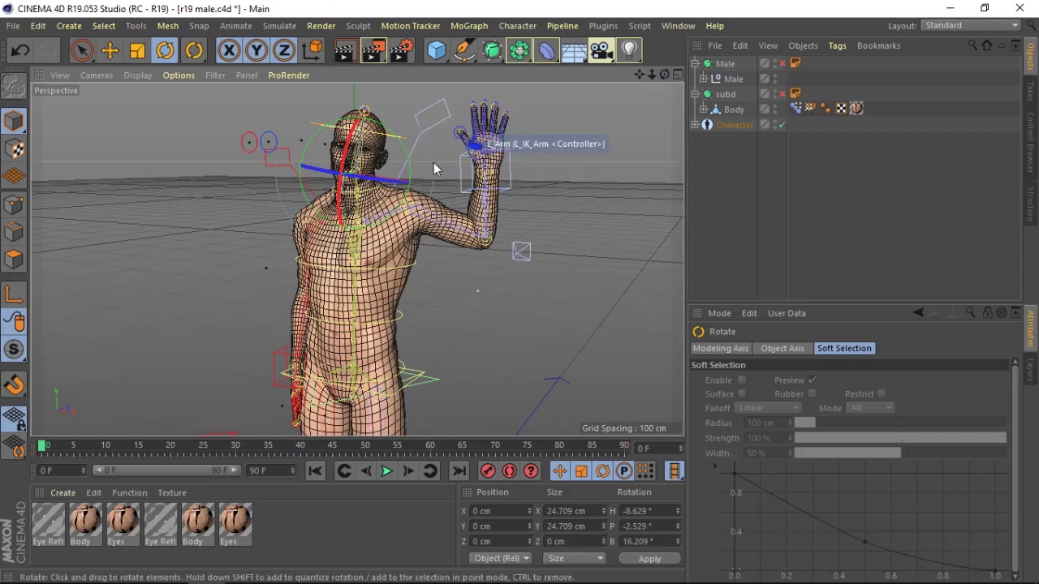
pyautogui.moveTo(376, 180); pyautogui.dragTo(380, 184)
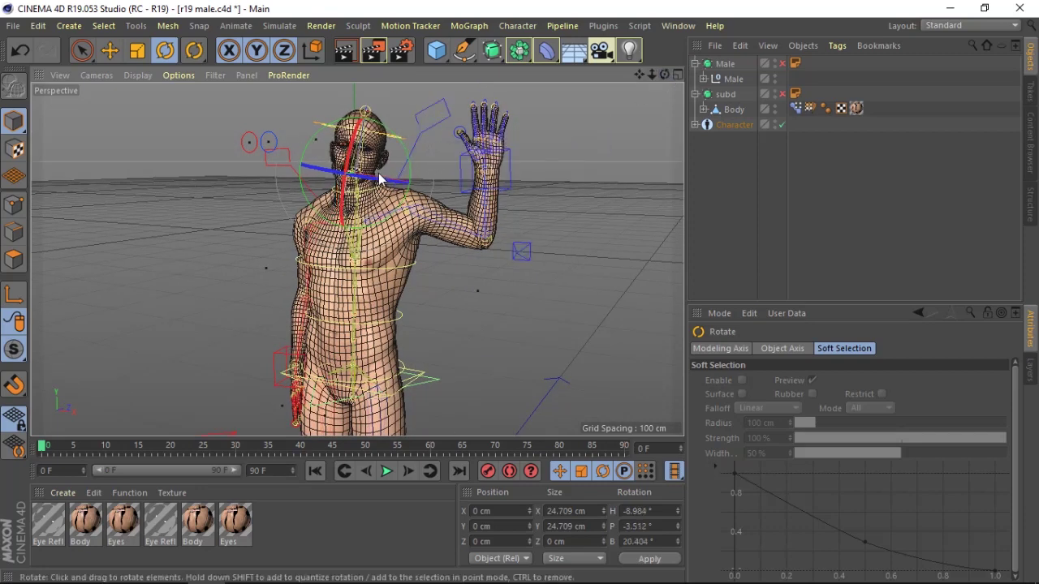
# - Move the eye target controller to X 40.685, Y 173.436, Z -44.103 cm, toward the raised hand
pyautogui.click(272, 142)
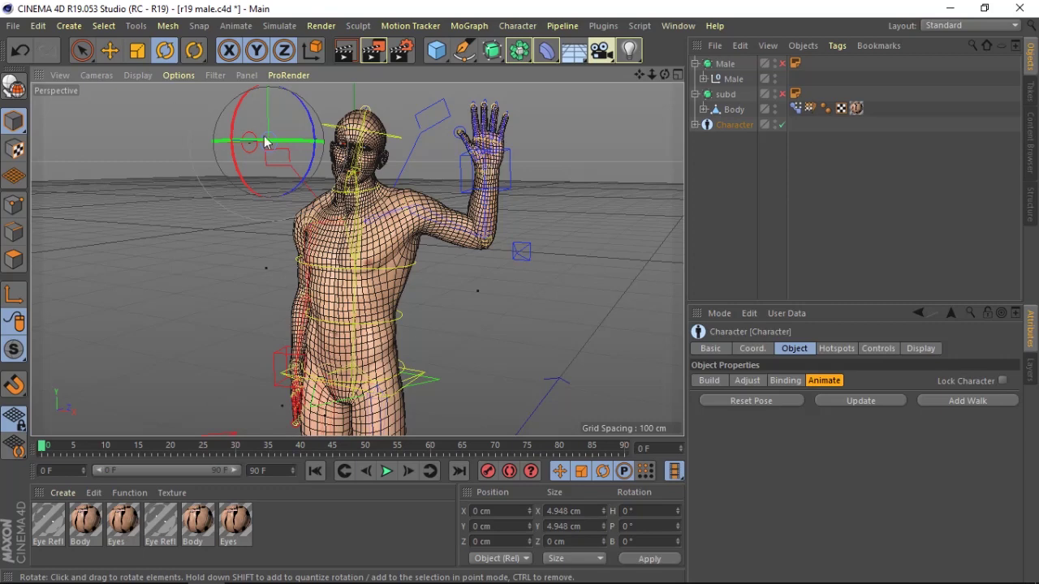
pyautogui.click(264, 143)
pyautogui.click(251, 140)
pyautogui.click(262, 140)
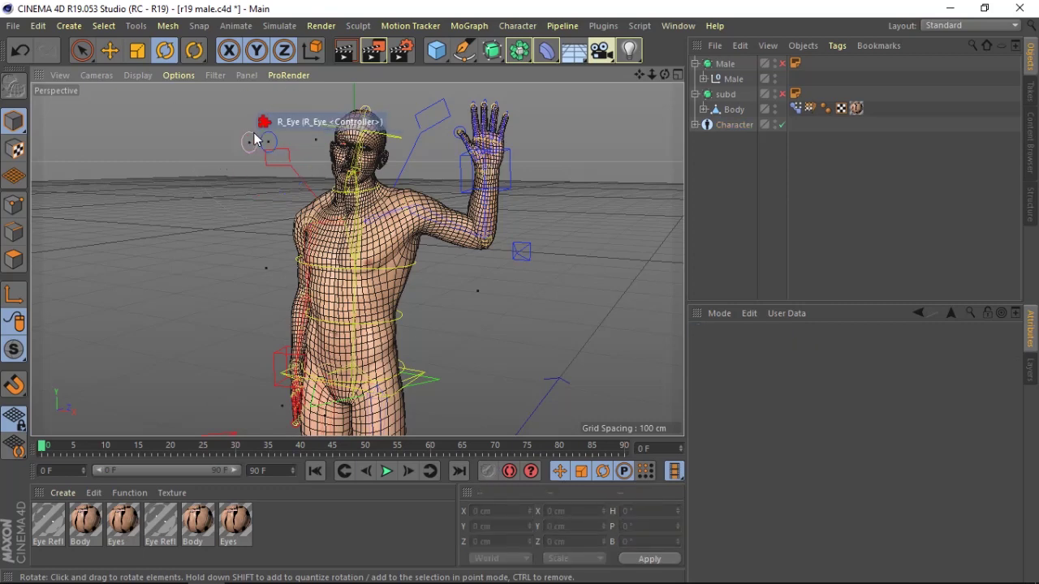
pyautogui.click(254, 139)
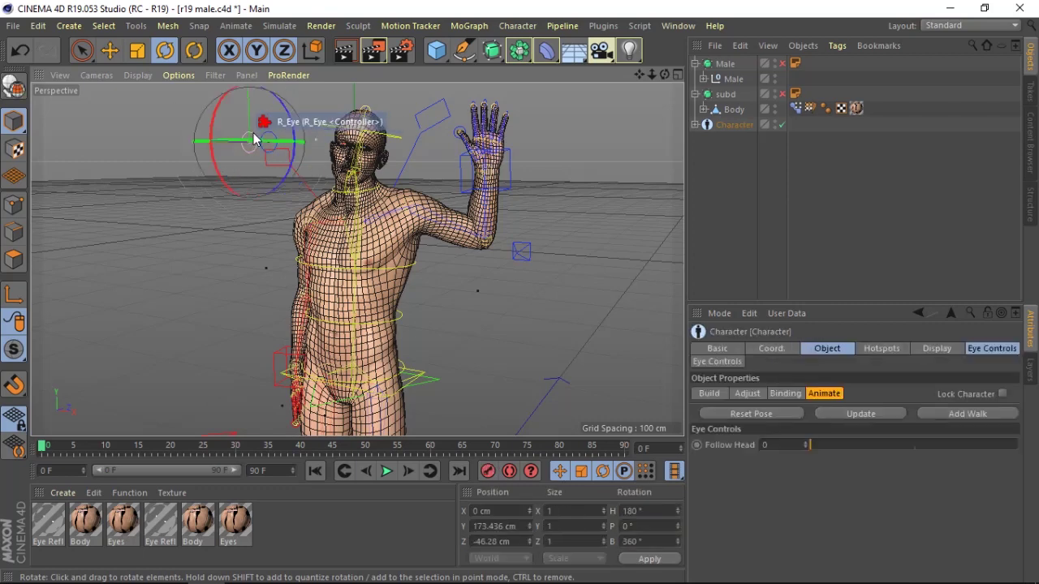
pyautogui.click(108, 51)
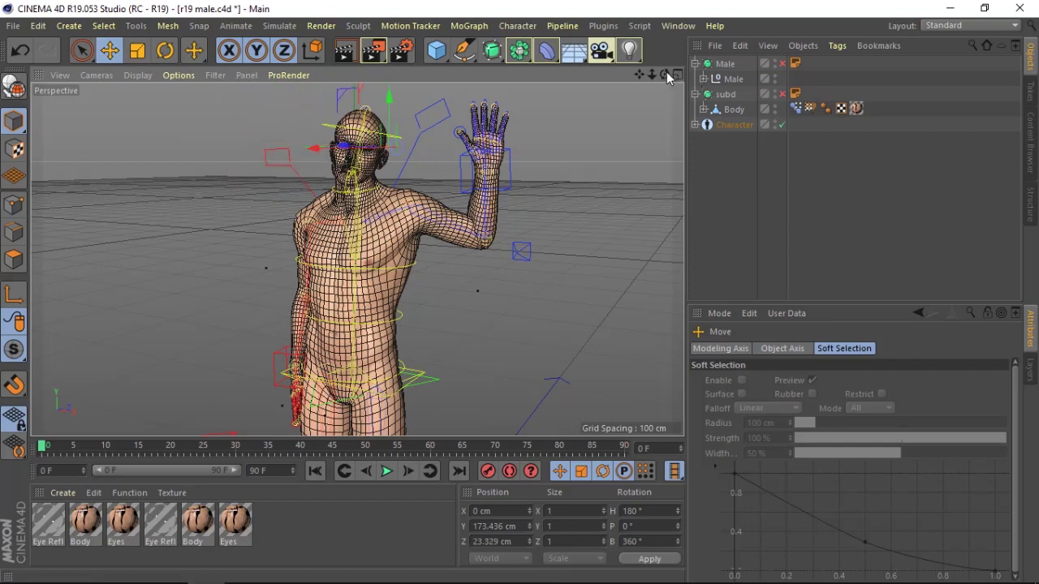
pyautogui.moveTo(665, 75); pyautogui.dragTo(360, 107)
pyautogui.moveTo(273, 143); pyautogui.dragTo(571, 350)
pyautogui.moveTo(664, 75)
pyautogui.mouseDown()
pyautogui.moveTo(673, 78)
pyautogui.moveTo(657, 106)
pyautogui.moveTo(664, 75)
pyautogui.moveTo(652, 76)
pyautogui.moveTo(666, 75)
pyautogui.mouseUp()
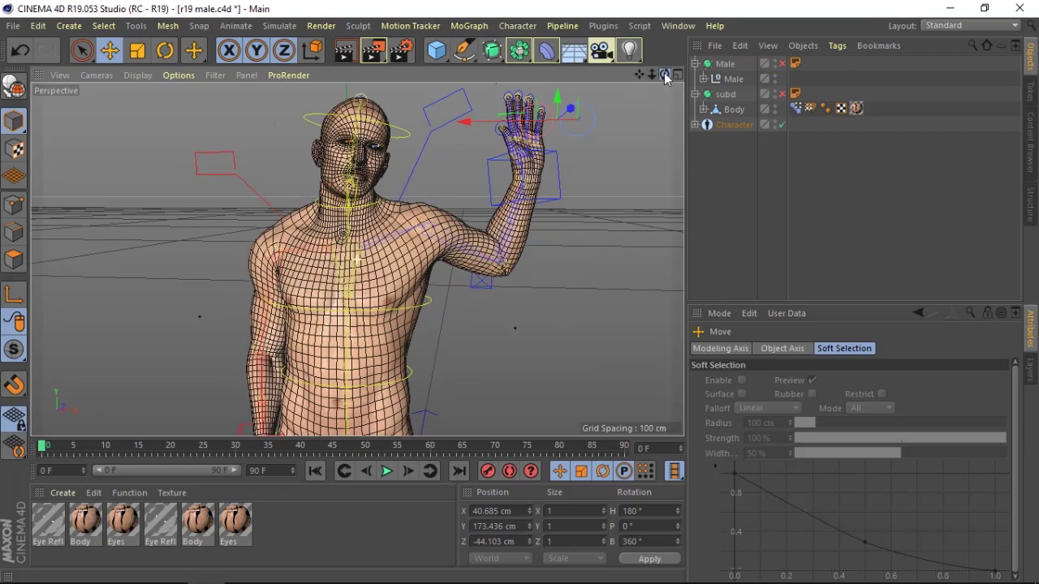
# - Render the waving pose in the viewport, go back to the editor view, and render it again
pyautogui.click(357, 53)
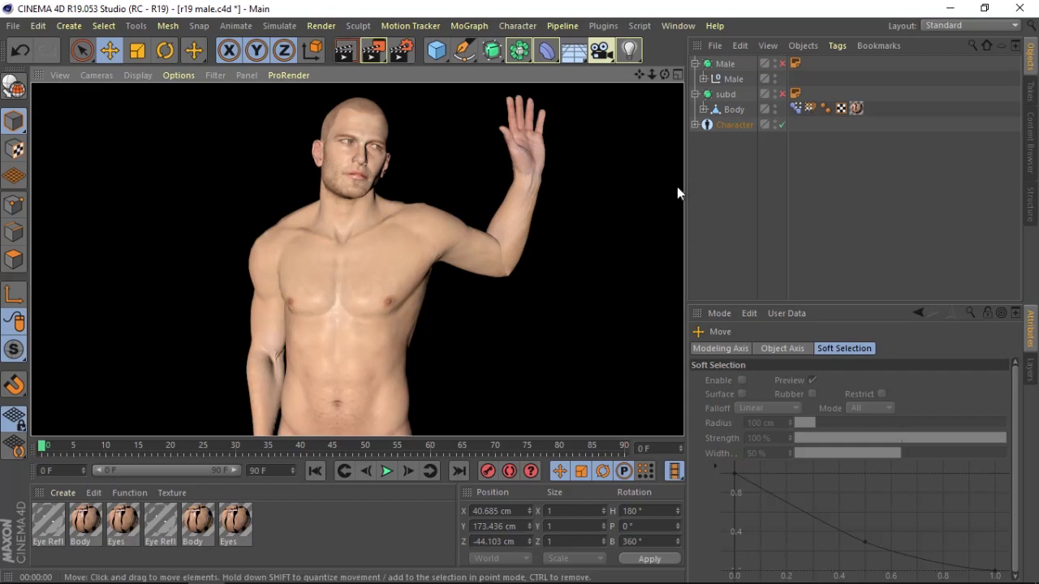
pyautogui.click(783, 94)
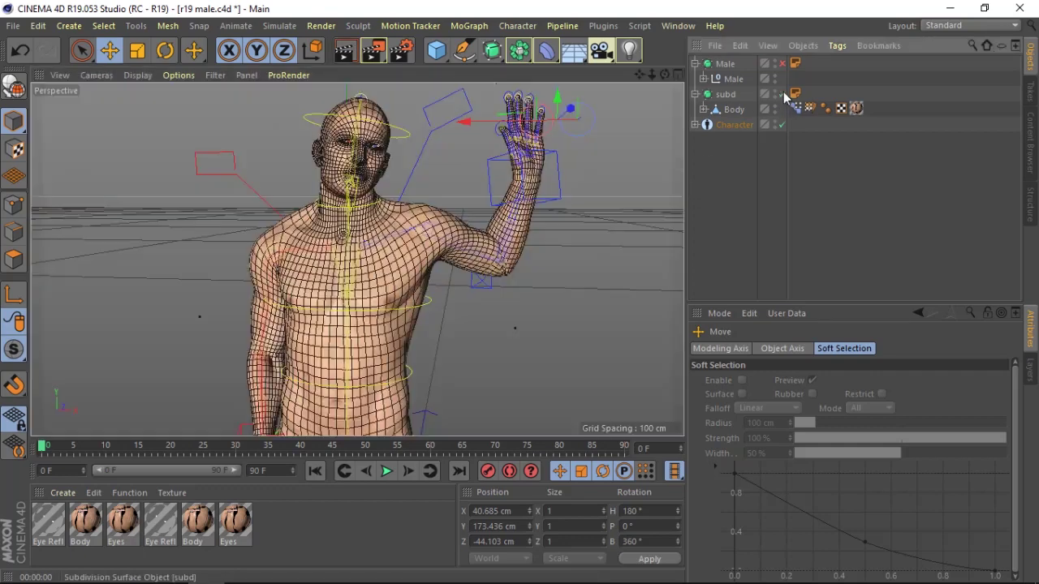
pyautogui.click(344, 54)
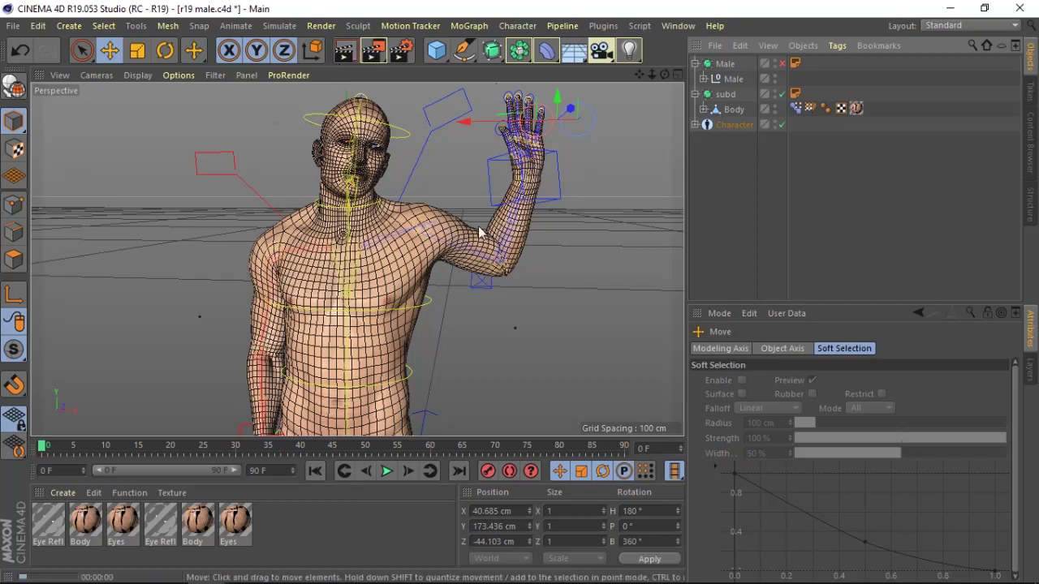